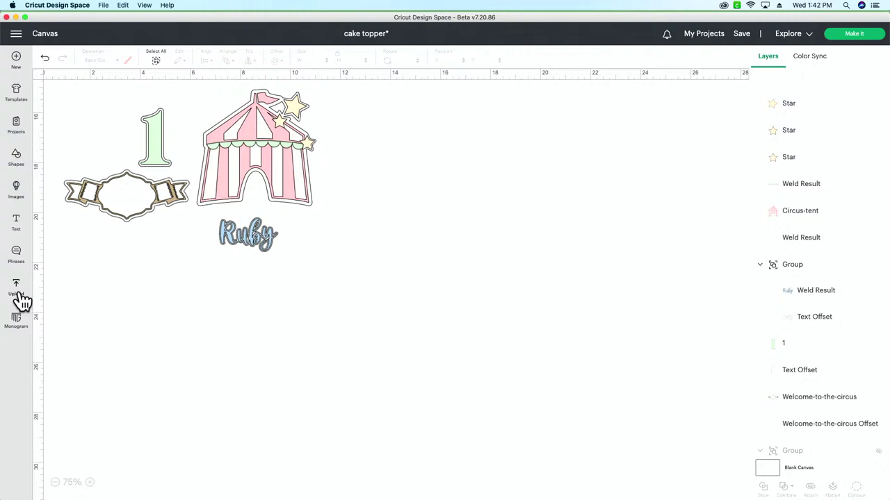
Add the uploaded Welcome to the Circus and red circus tent images to the canvas and place them beside the existing artwork.
left_click(16, 288)
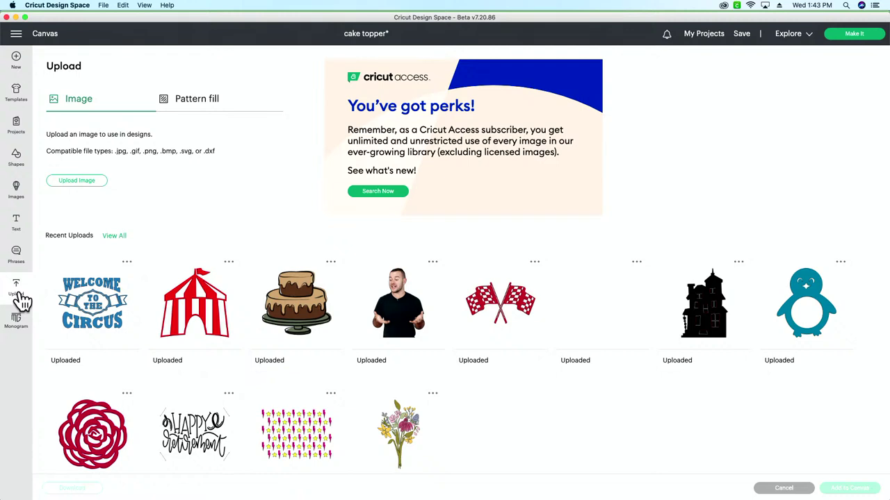
left_click(77, 297)
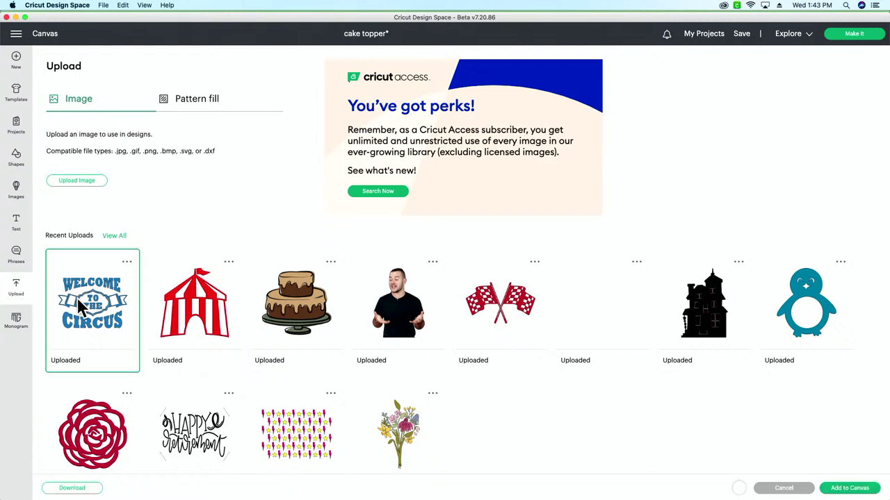
left_click(182, 294)
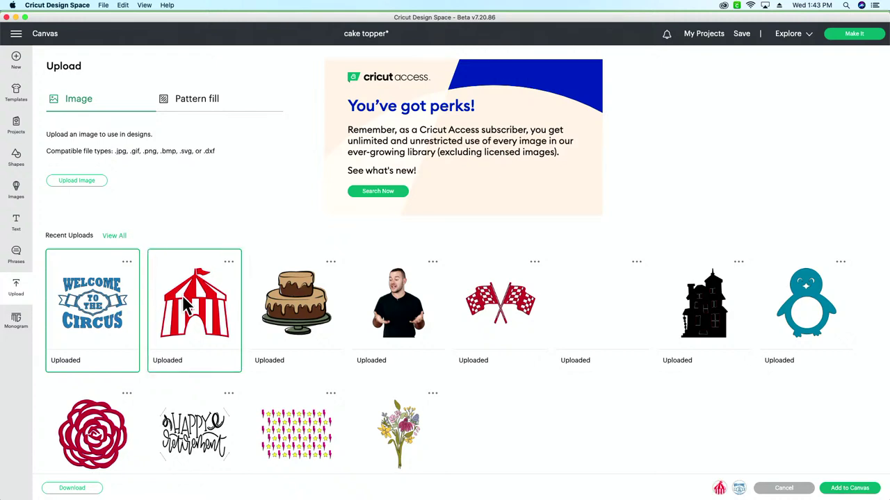
left_click(859, 489)
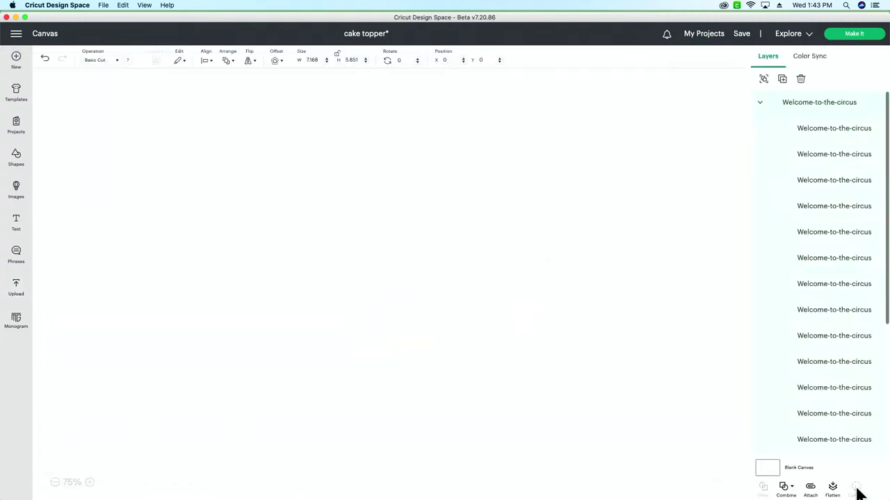
left_click_drag(187, 187, 625, 215)
left_click(689, 229)
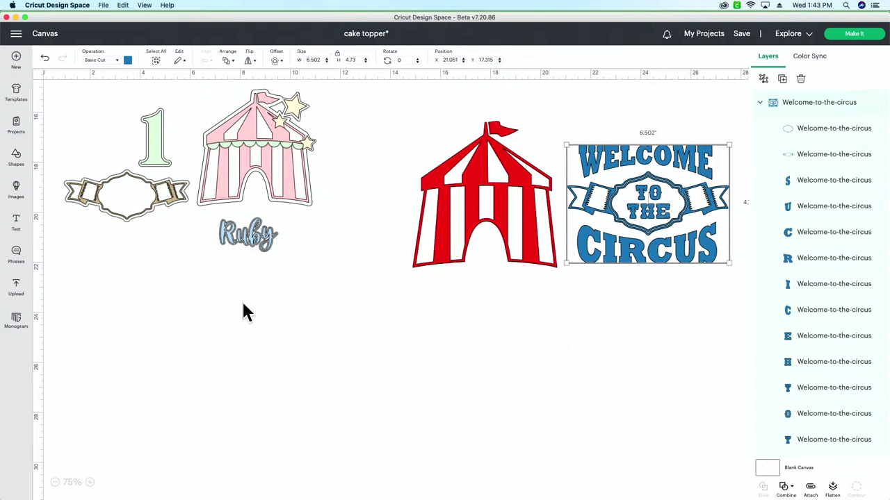
mouse_move(248, 497)
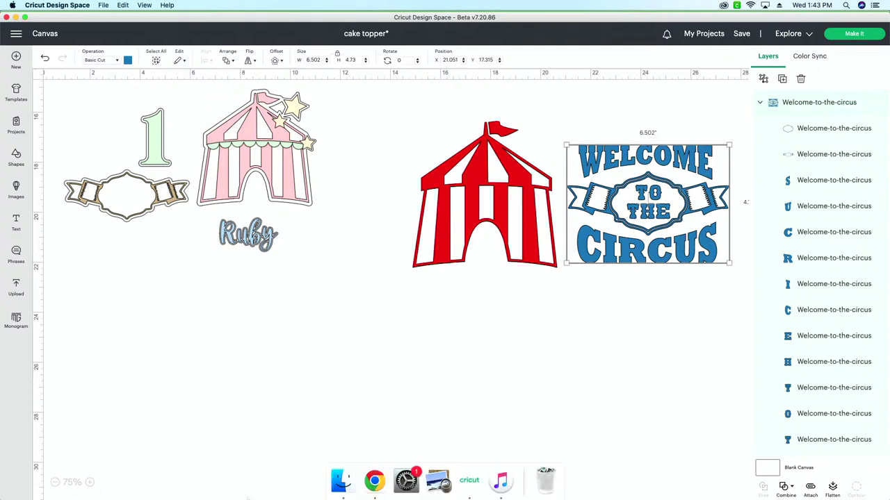
left_click(373, 480)
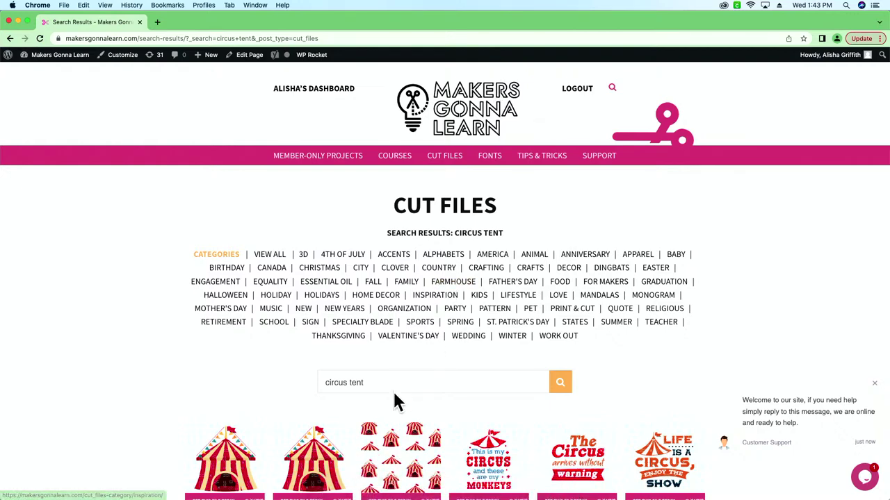
mouse_move(403, 495)
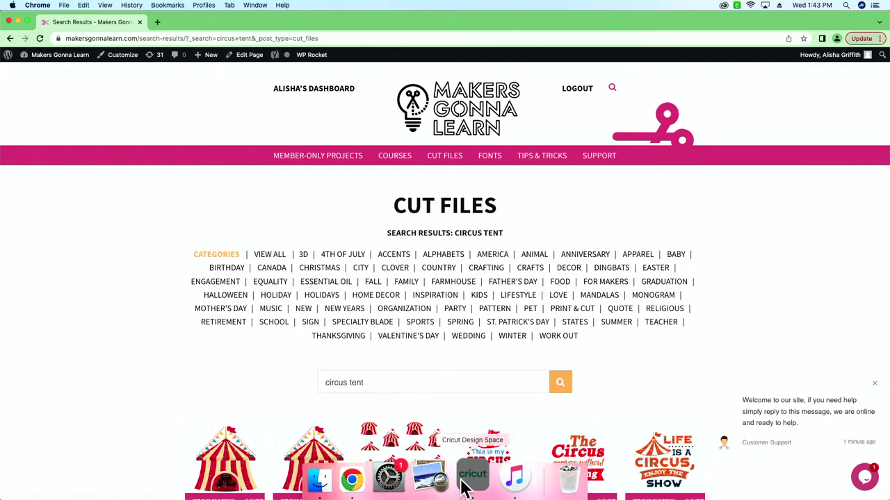
left_click(483, 481)
Add a text reading 1, enlarge it to about 2.18 by 7.78 inches and place it in the empty area below the tents.
left_click(17, 226)
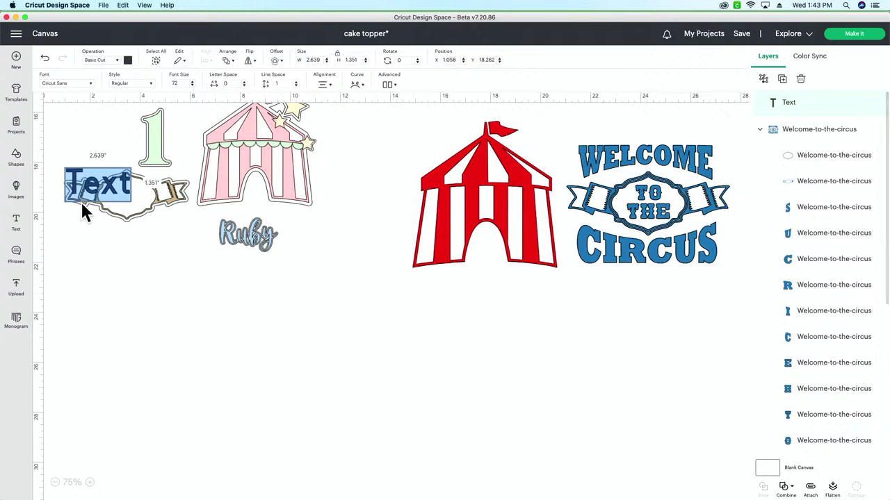
type("!")
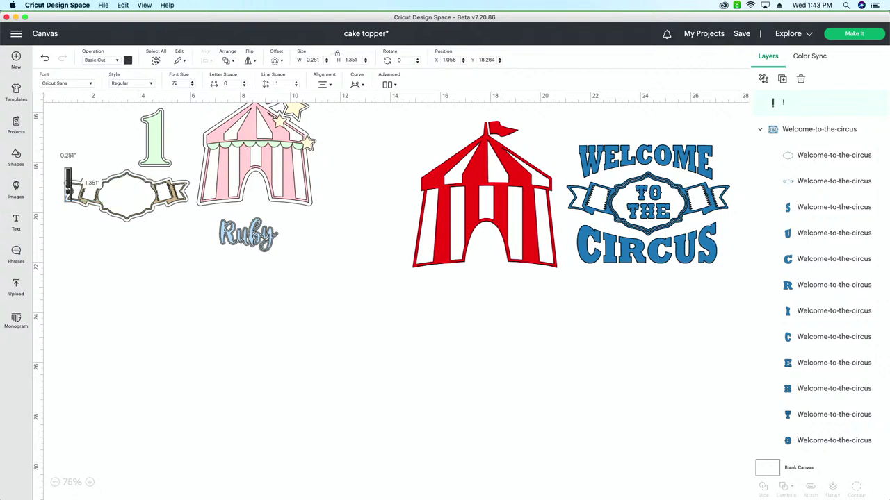
key("BackSpace")
type("1")
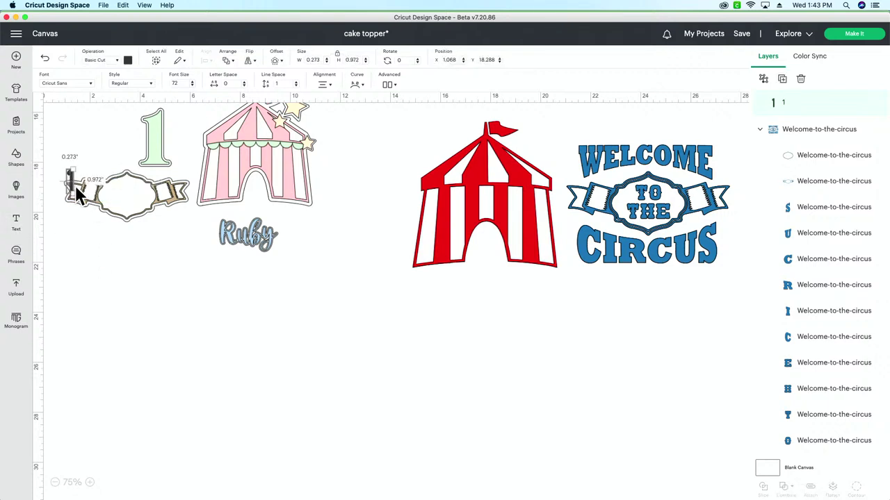
left_click_drag(76, 203, 125, 359)
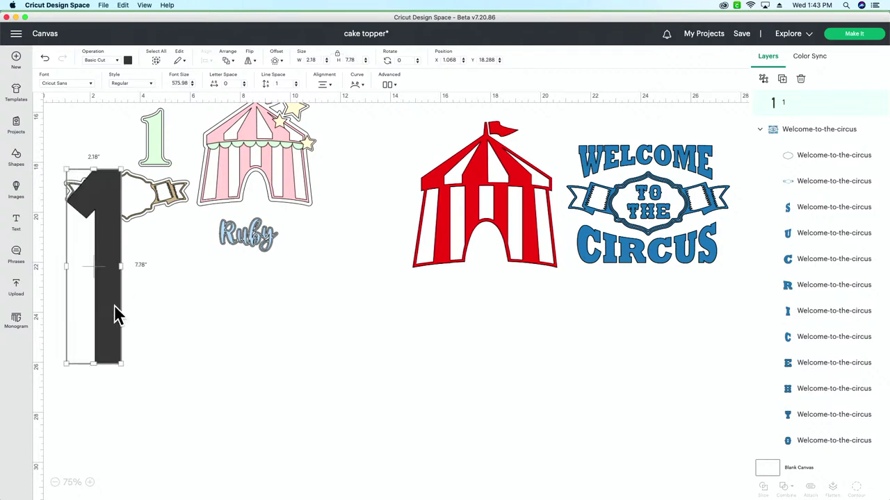
left_click_drag(113, 312, 368, 386)
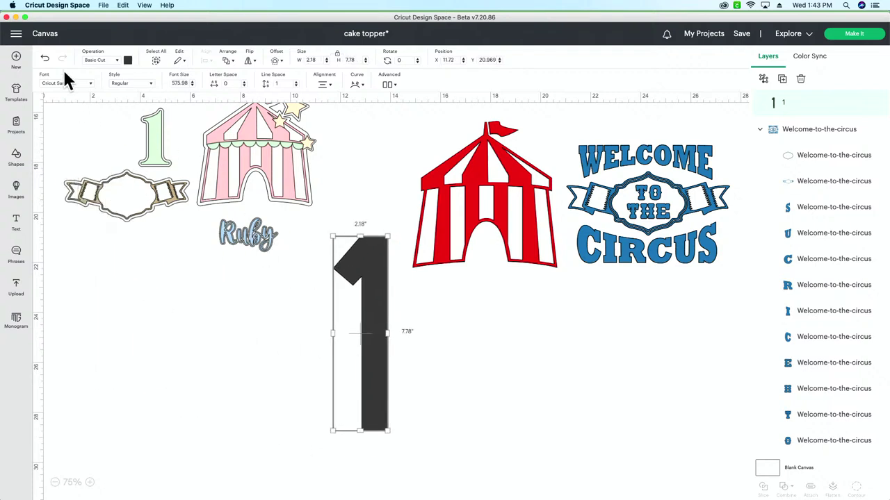
left_click(267, 323)
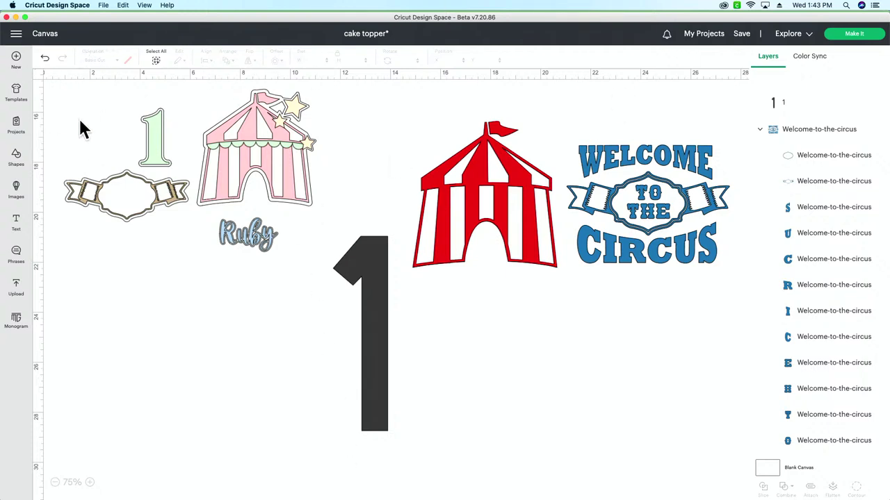
Switch to Chrome and search the Makers Gonna Learn fonts library for "babycakes".
mouse_move(489, 496)
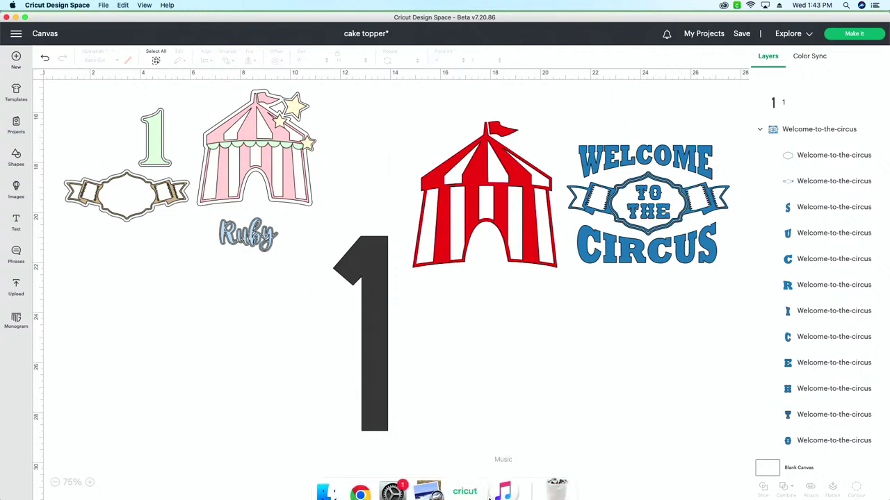
left_click(376, 476)
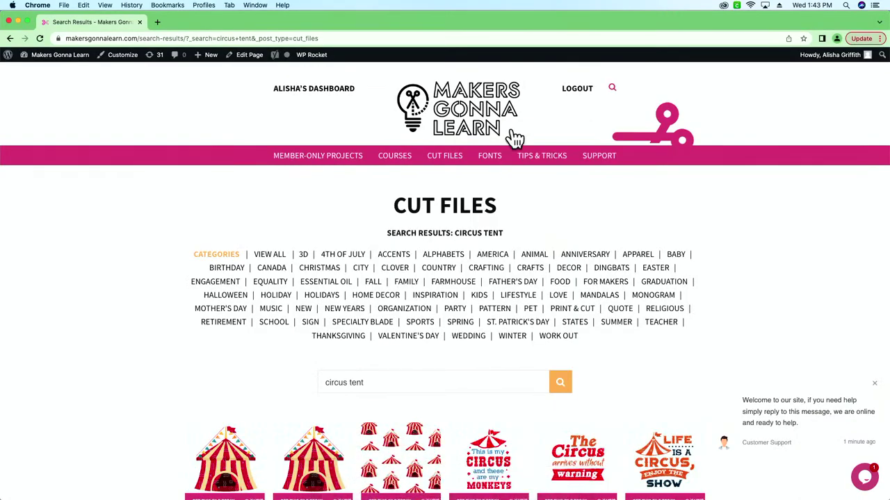
left_click(483, 160)
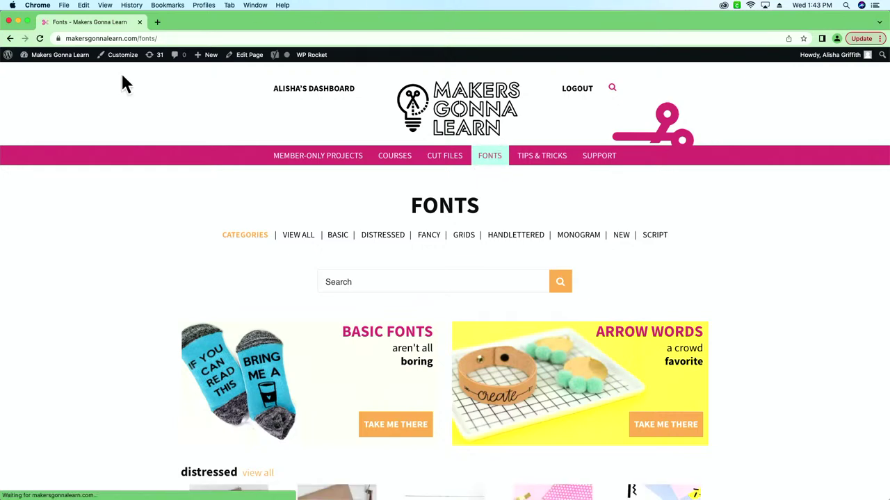
left_click(431, 279)
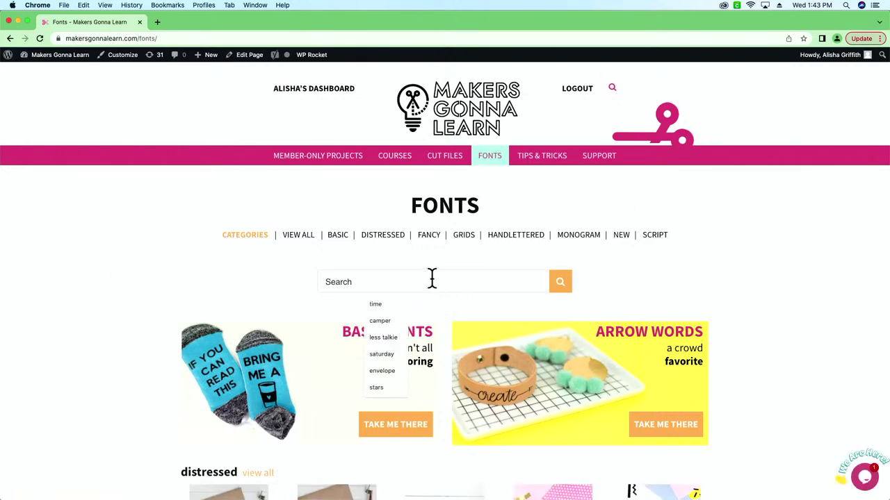
type("bba")
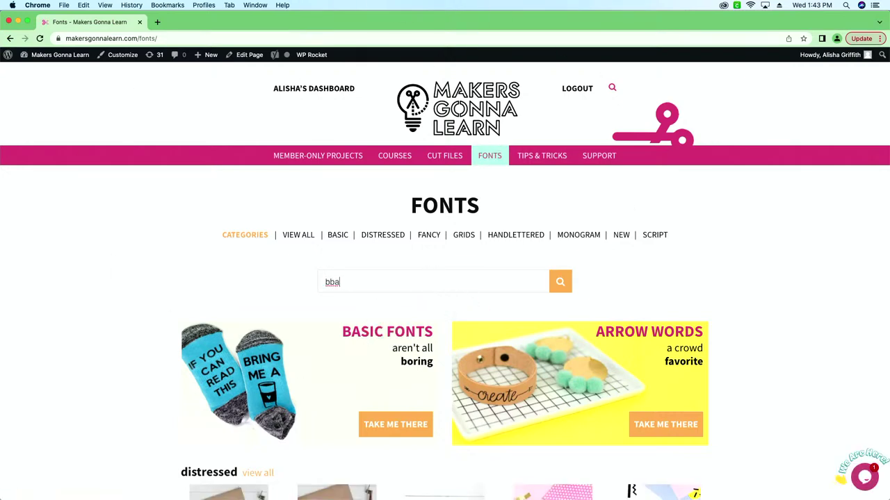
key("BackSpace")
key("BackSpace")
key("BackSpace")
type("babyb")
key("BackSpace")
type("cakes")
key("Return")
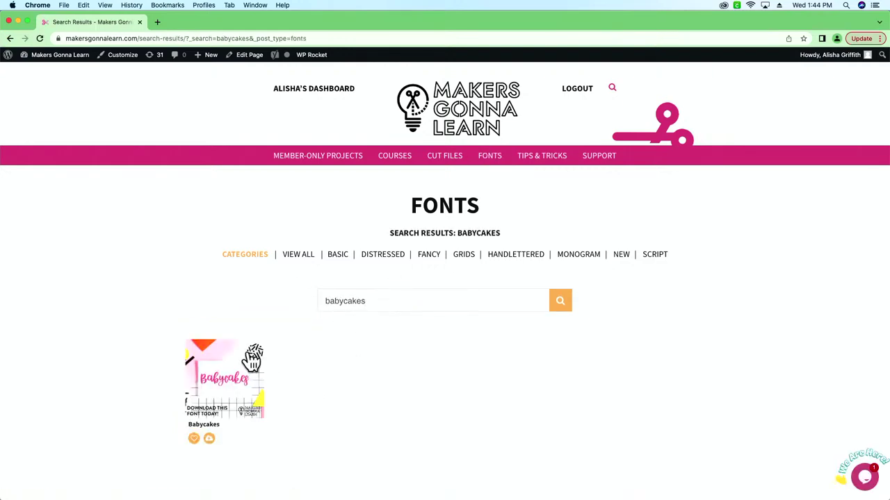
Download the Babycakes font and install the downloaded Babycakes 3.otf file.
left_click(228, 382)
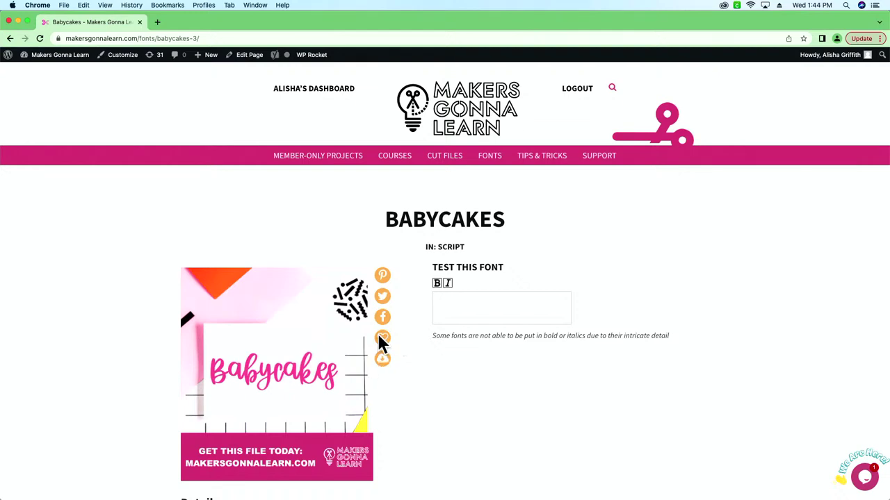
left_click(383, 361)
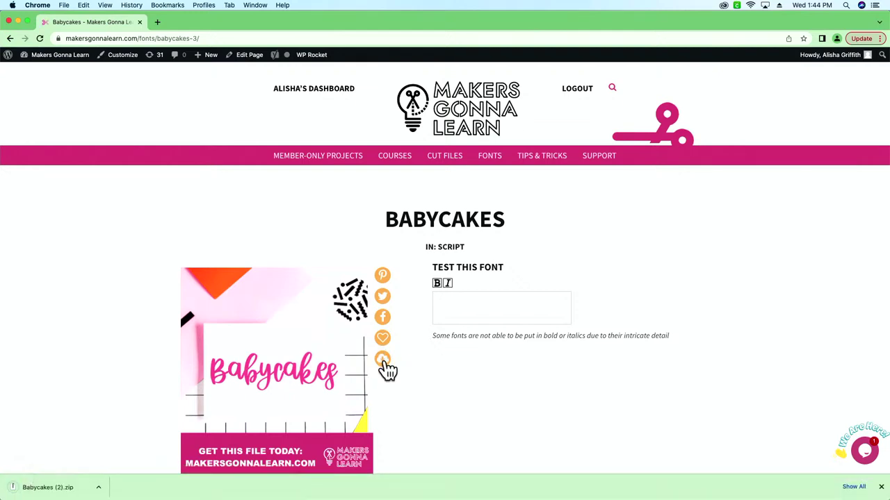
left_click(32, 490)
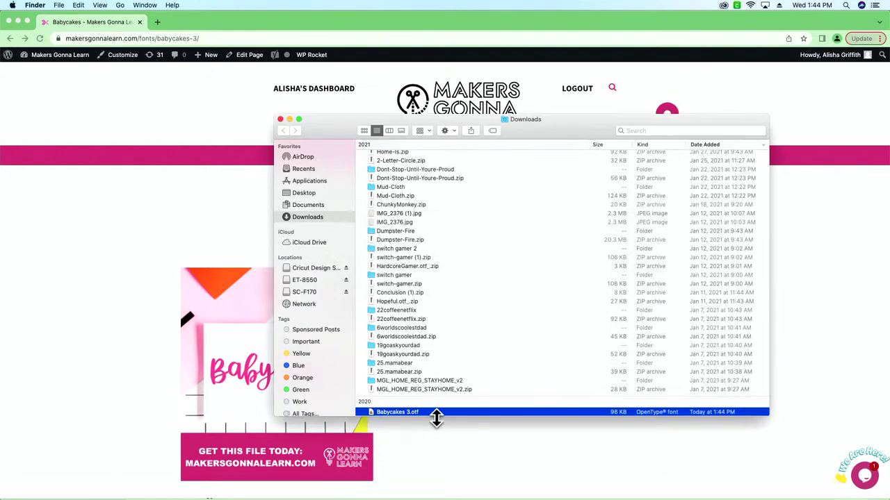
double_click(419, 412)
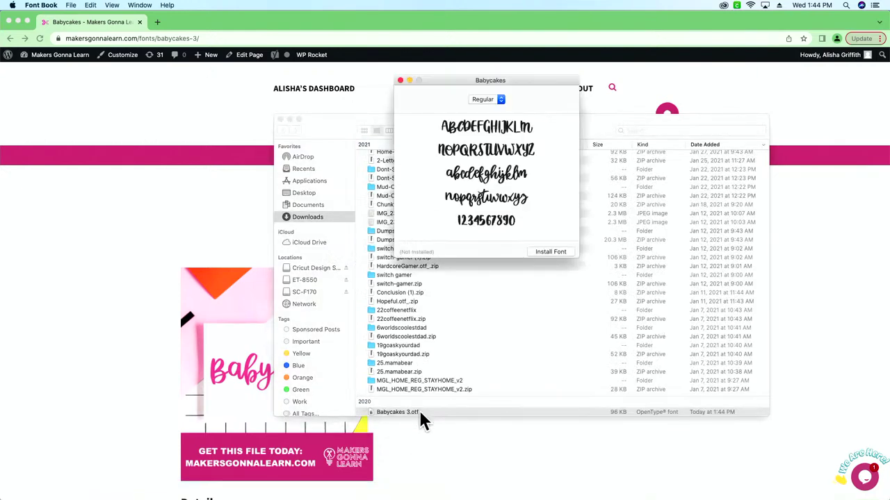
left_click(540, 250)
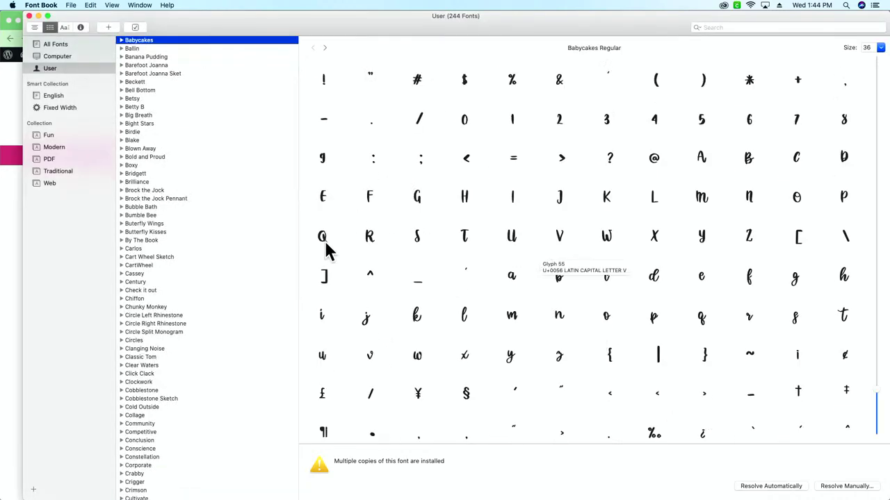
left_click(12, 205)
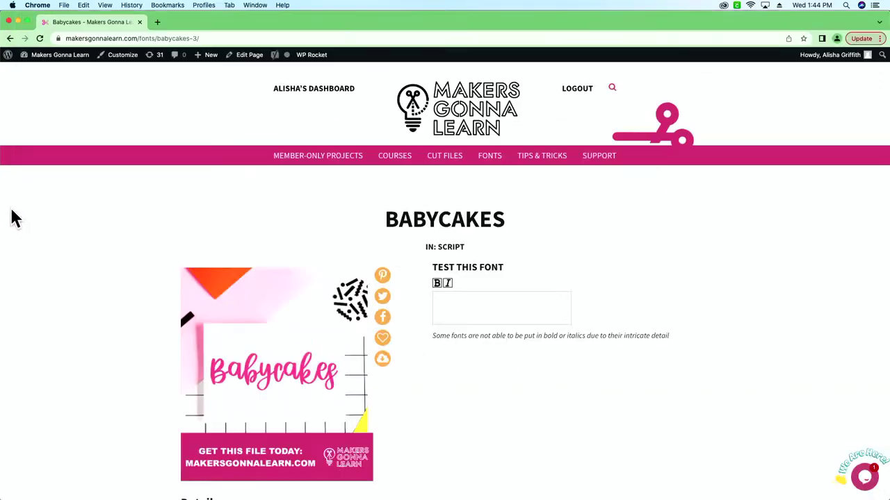
Switch back to Cricut Design Space, save the cake topper project to Cloud & Computer, and force a reload of the application.
left_click(490, 157)
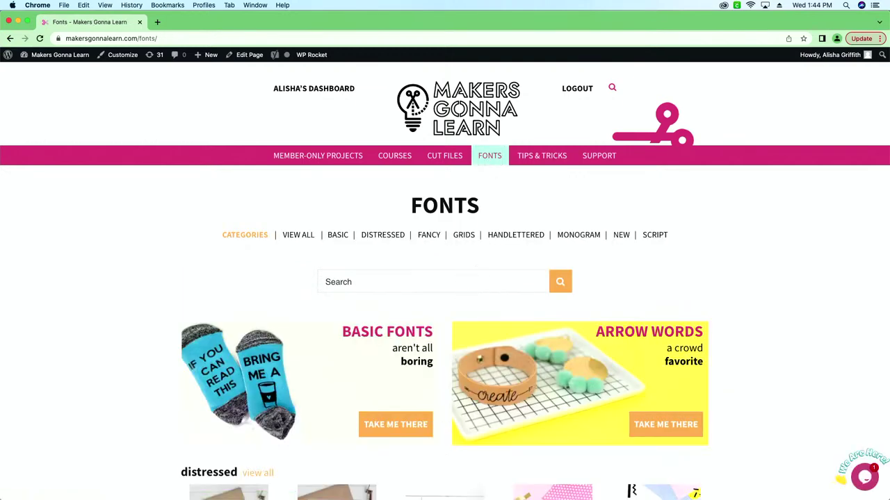
left_click(452, 487)
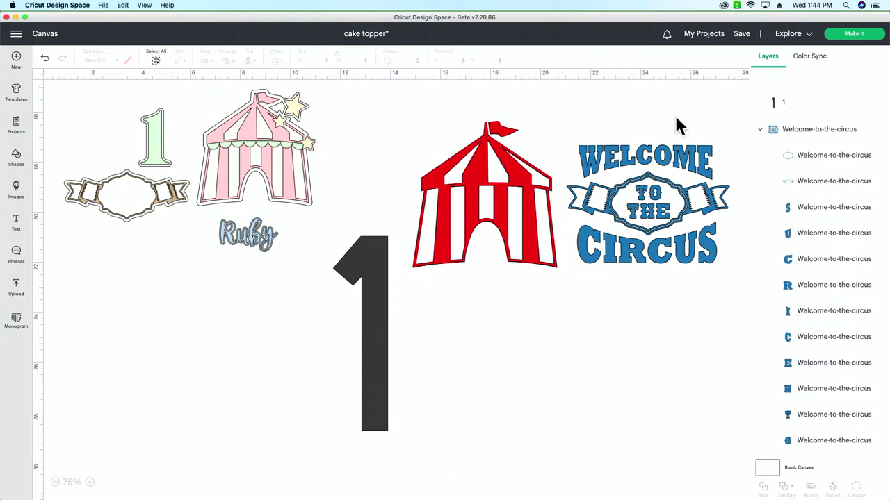
left_click(749, 47)
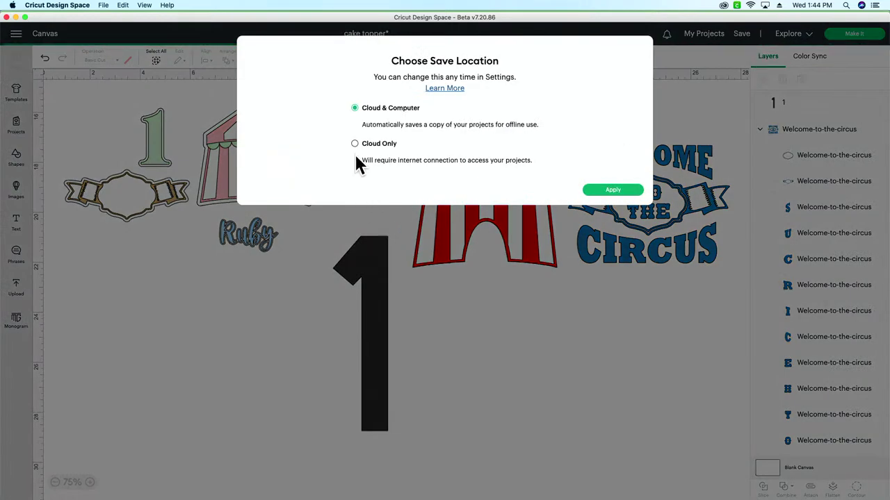
left_click(620, 192)
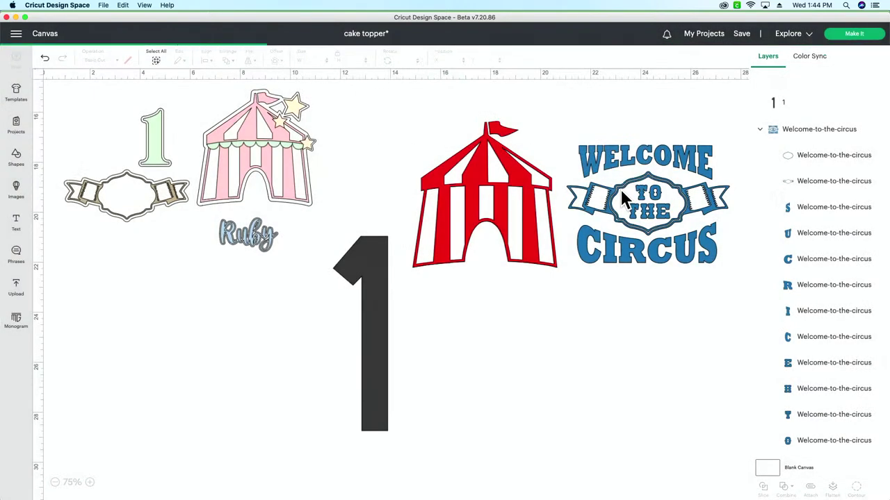
left_click(145, 6)
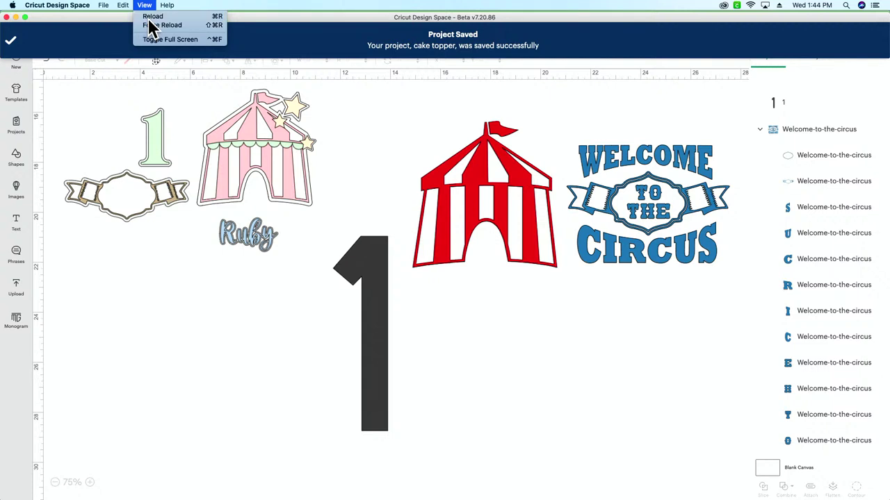
left_click(150, 26)
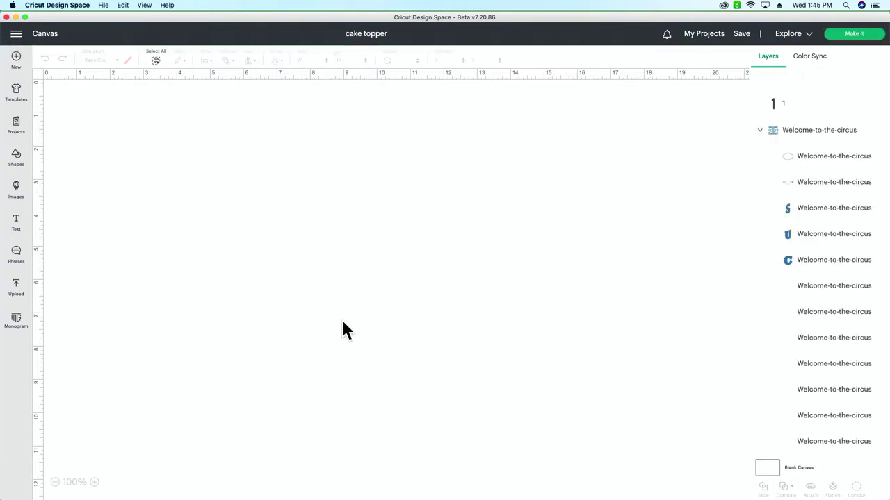
Change the number 1 text to the system font Insistence and move it up next to the red circus tent.
left_click(55, 482)
left_click(55, 481)
scroll(431, 361, "down", 5)
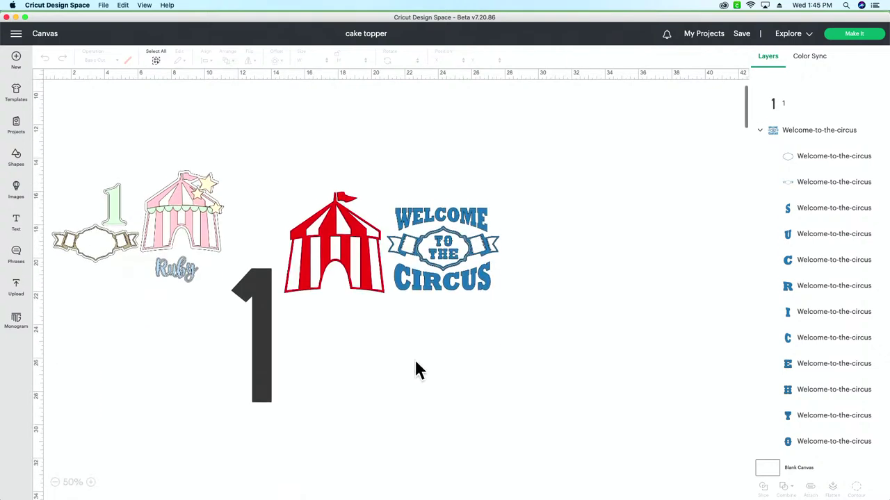
left_click(264, 360)
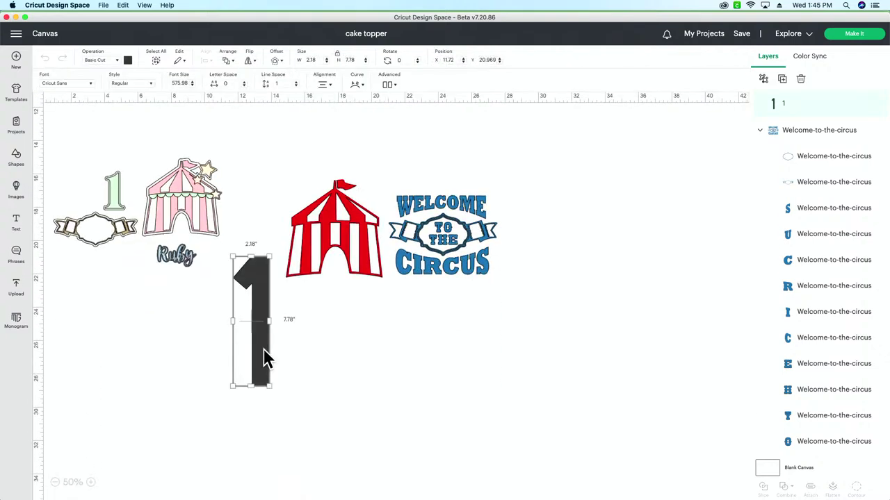
left_click(60, 82)
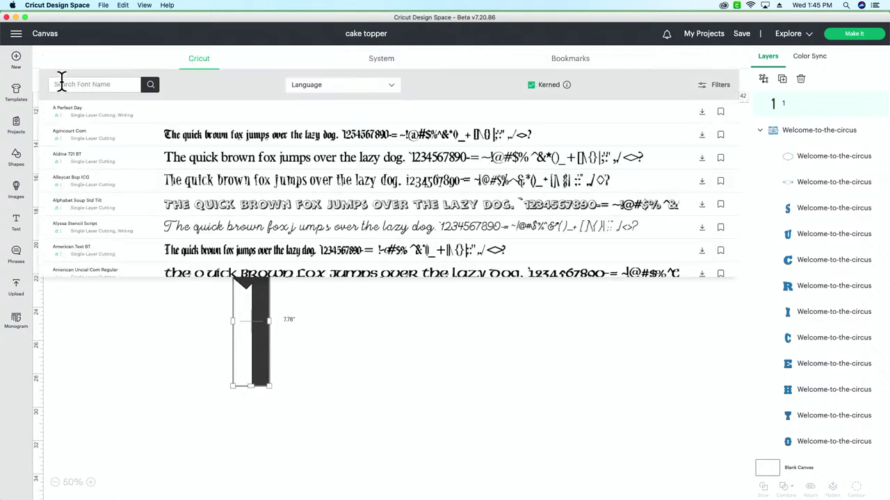
left_click(383, 61)
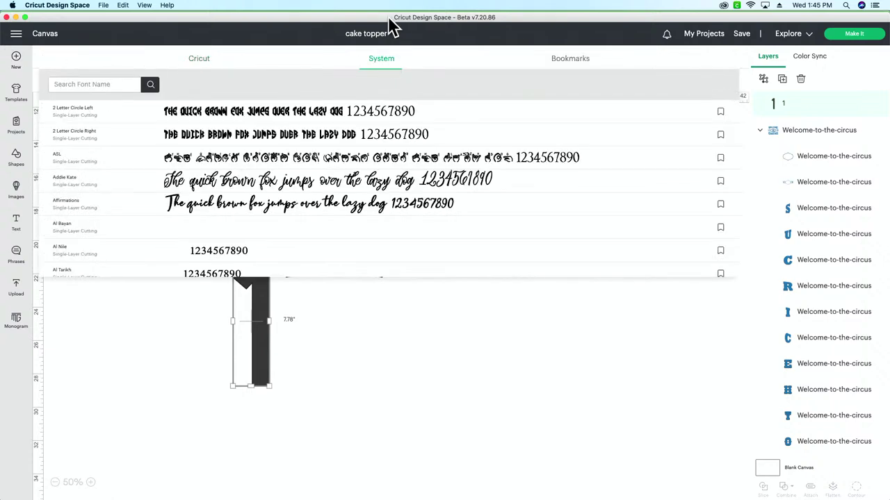
left_click(202, 61)
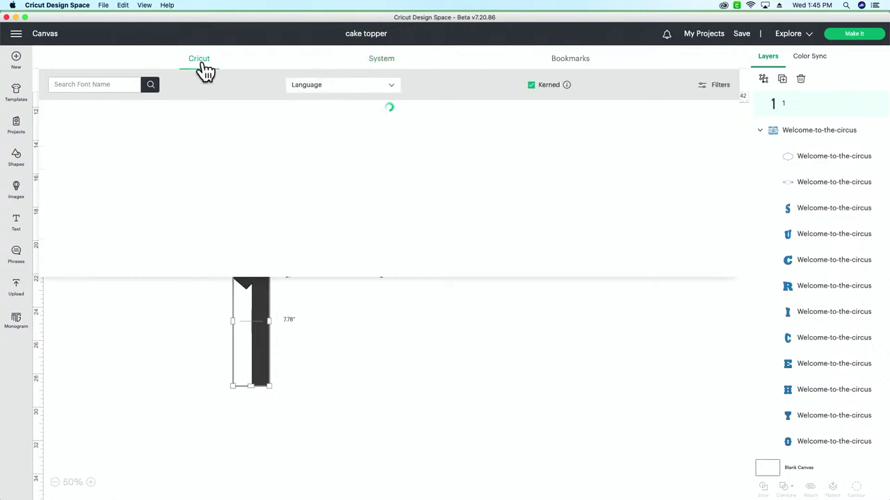
left_click(387, 61)
left_click(99, 84)
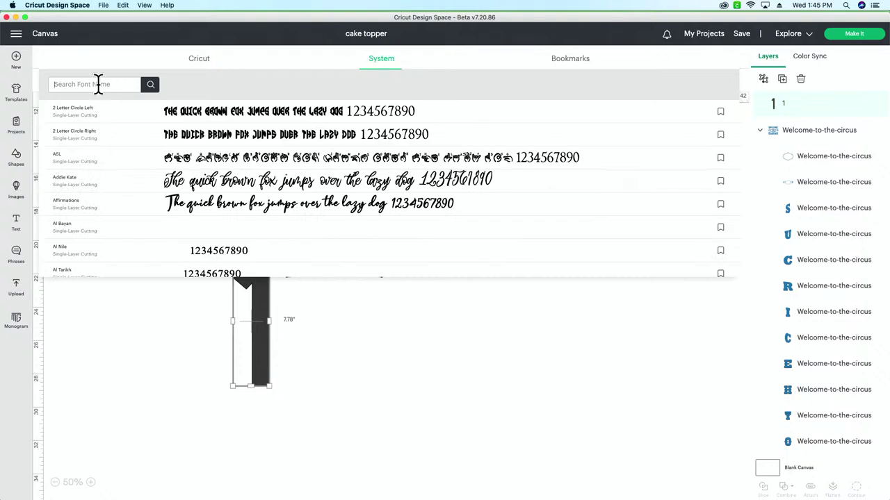
type("insis")
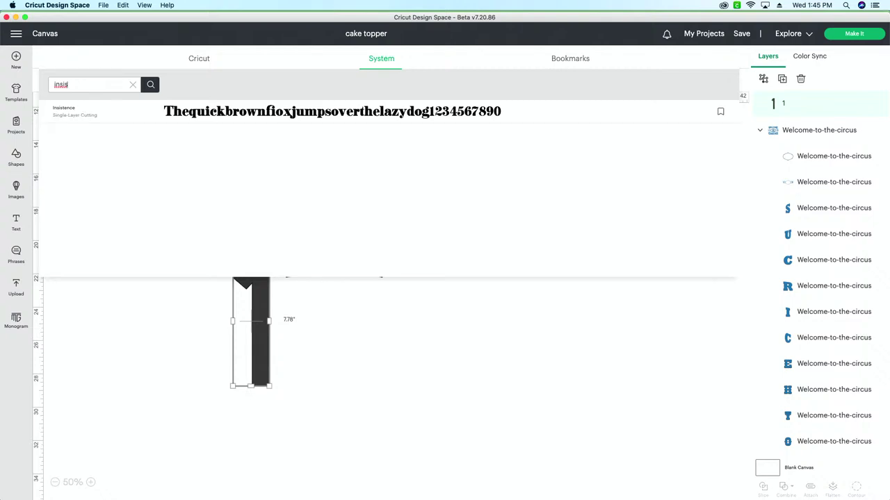
left_click(167, 114)
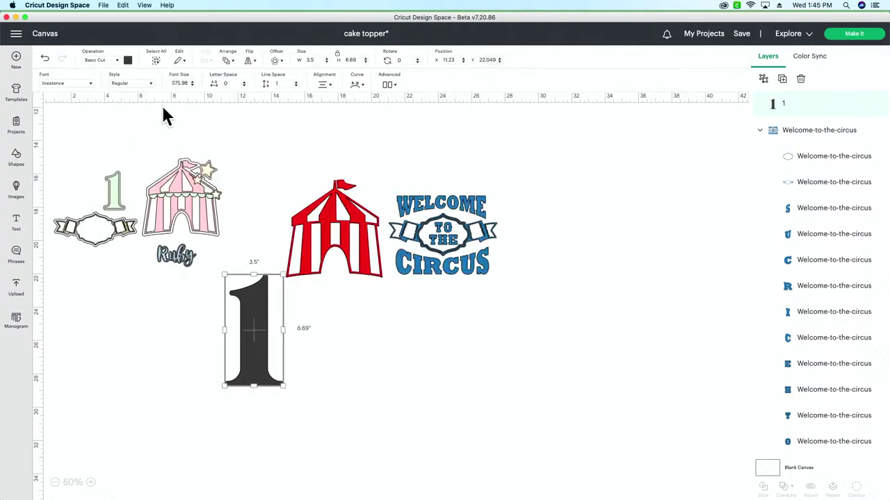
left_click_drag(252, 373, 257, 348)
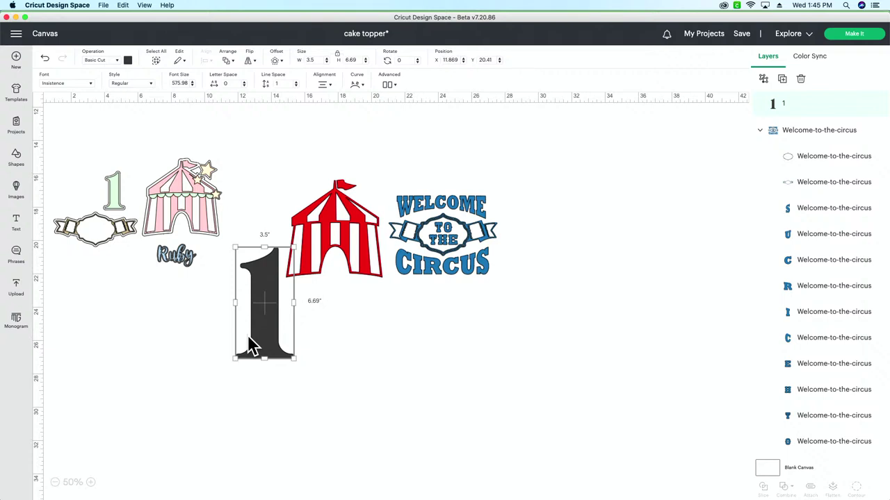
Add a text with the child's first name and set it in the system font Babycakes.
left_click(21, 222)
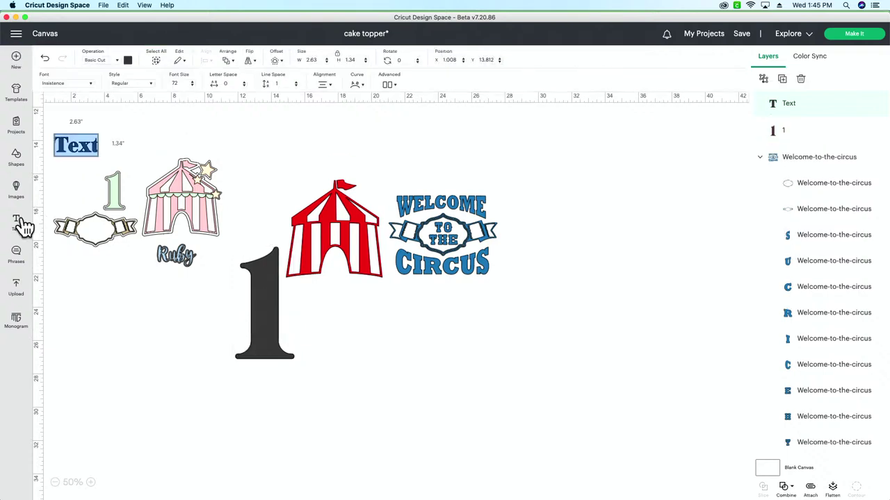
type("Ruby")
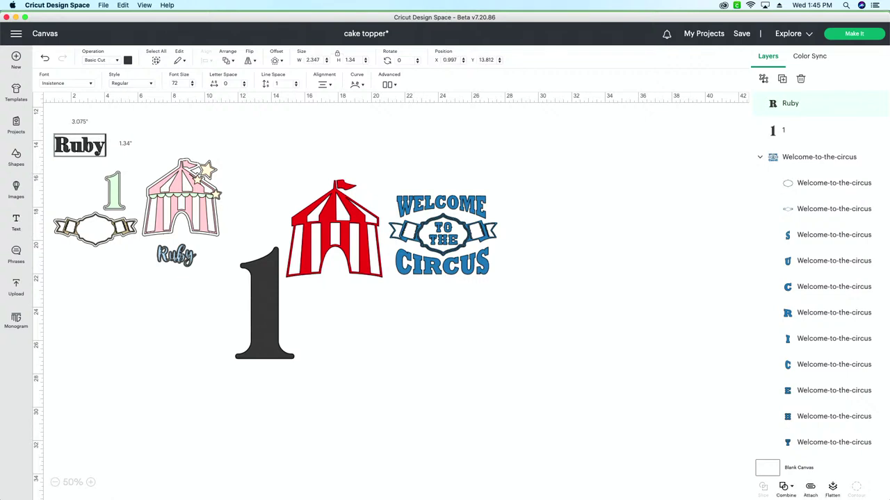
key("super+a")
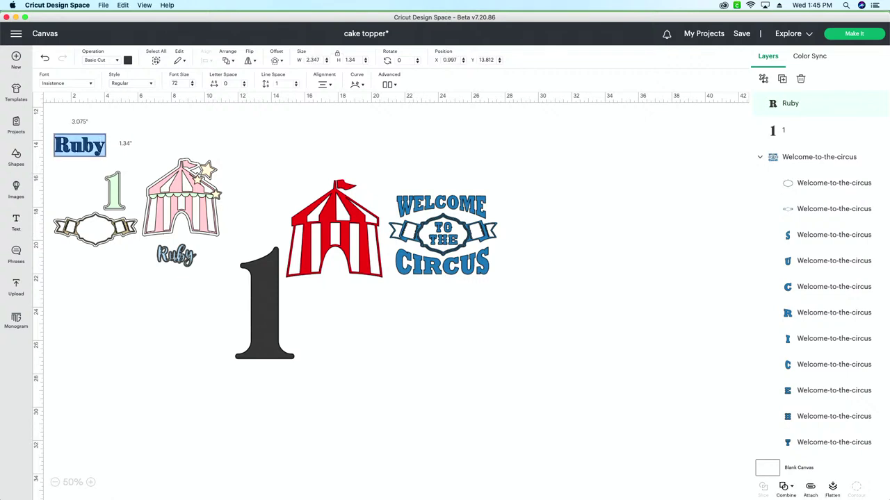
left_click(74, 84)
type("insis")
left_click(383, 61)
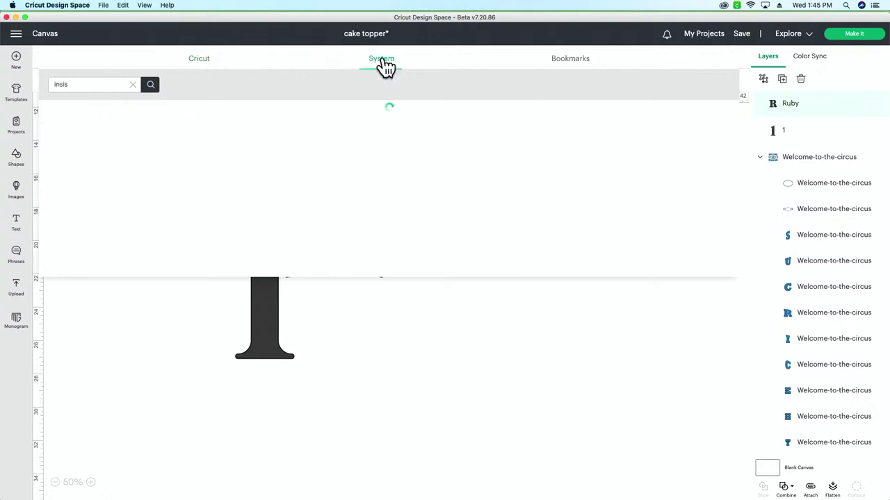
left_click(132, 84)
left_click(117, 85)
type("bab")
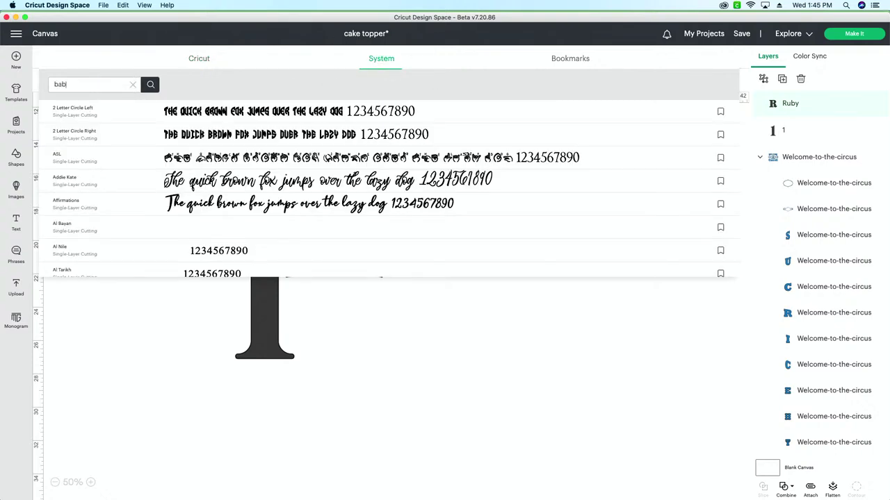
type("y")
left_click(186, 104)
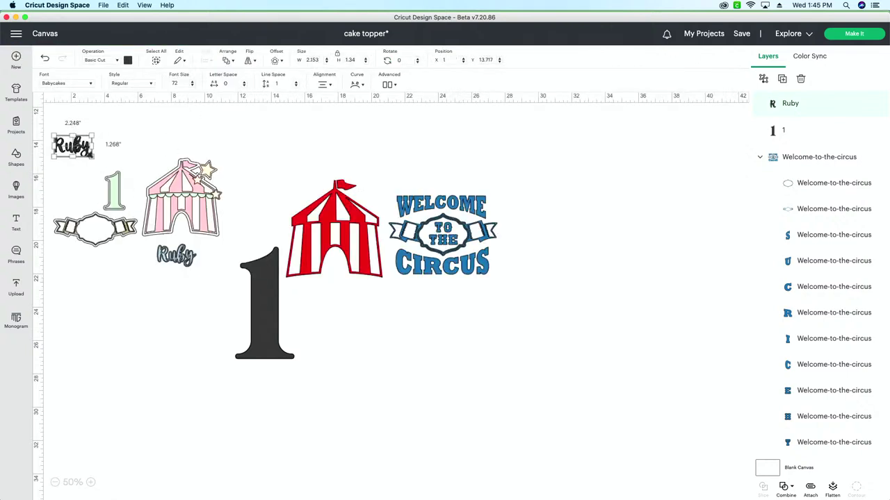
Enlarge the new name text and place it below the red tent, and move all the new elements right to about X 15.59, Y 15.51.
left_click_drag(92, 156, 136, 183)
left_click_drag(63, 174, 306, 333)
left_click_drag(532, 360, 232, 170)
left_click_drag(308, 235, 369, 220)
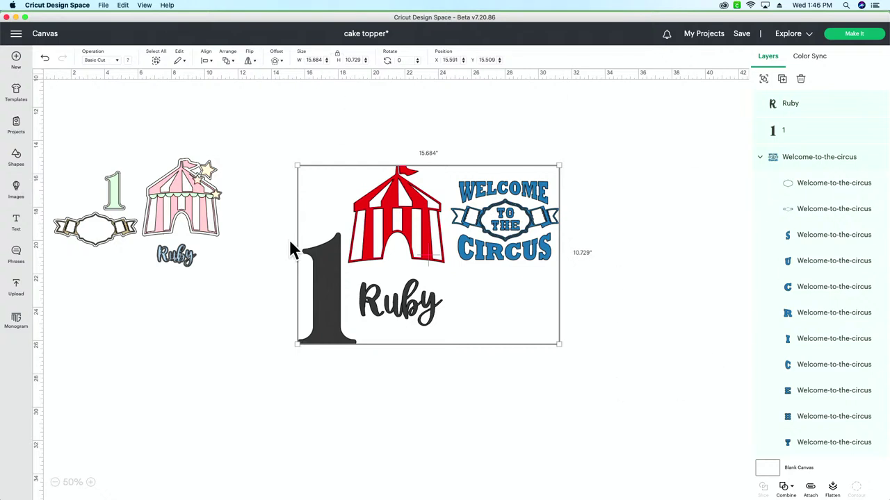
left_click(413, 457)
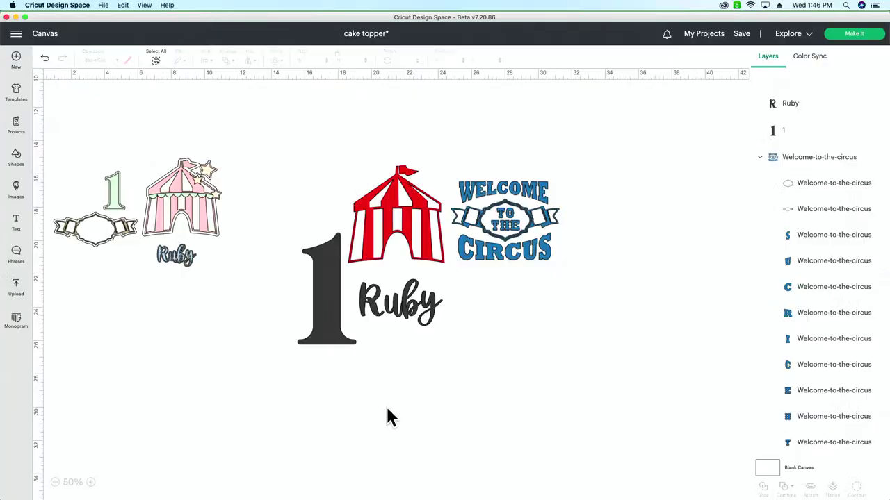
Move the name text below the black number 1 and scale the number down to about 2.32 by 4.44 inches.
left_click_drag(387, 309, 325, 393)
left_click_drag(317, 308, 308, 282)
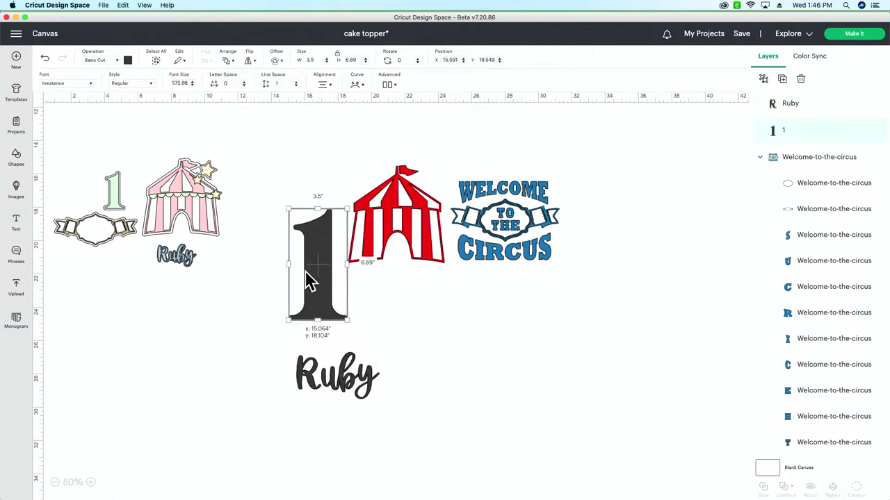
left_click_drag(348, 204, 329, 239)
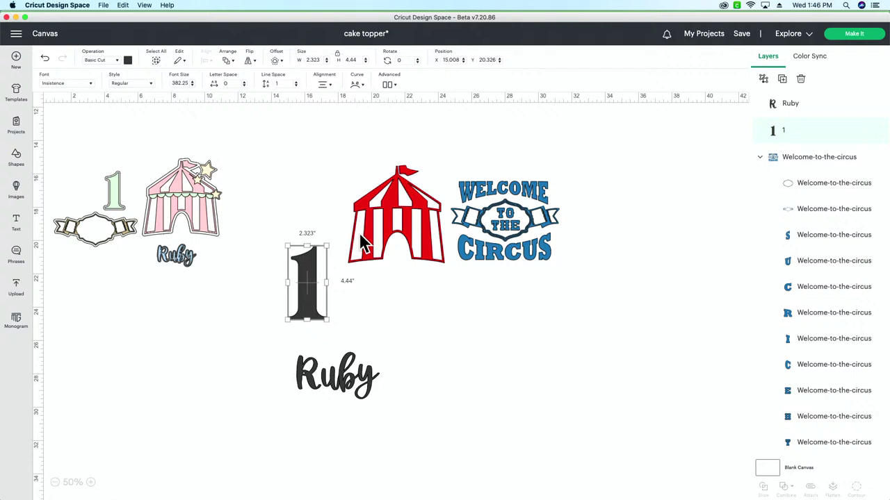
Scale the red circus tent down to about 5.13 by 5.21 inches and move it to about X 17.23, Y 15.54.
left_click(404, 213)
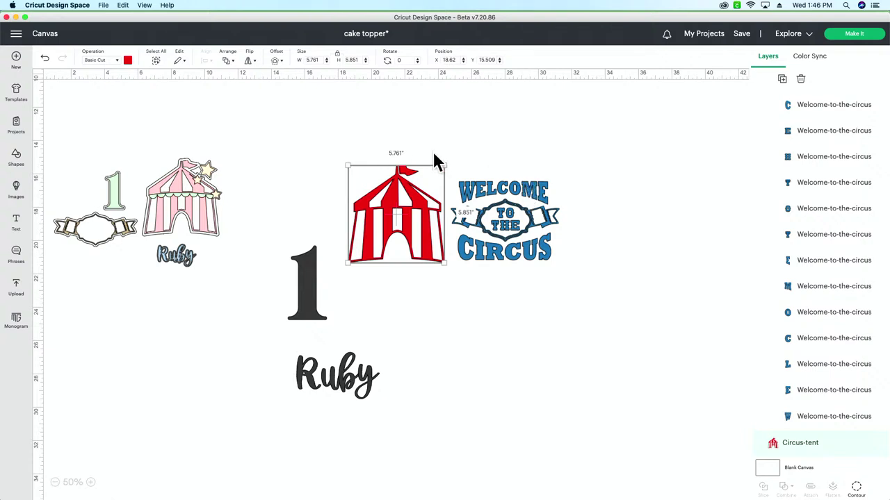
left_click_drag(444, 163, 426, 172)
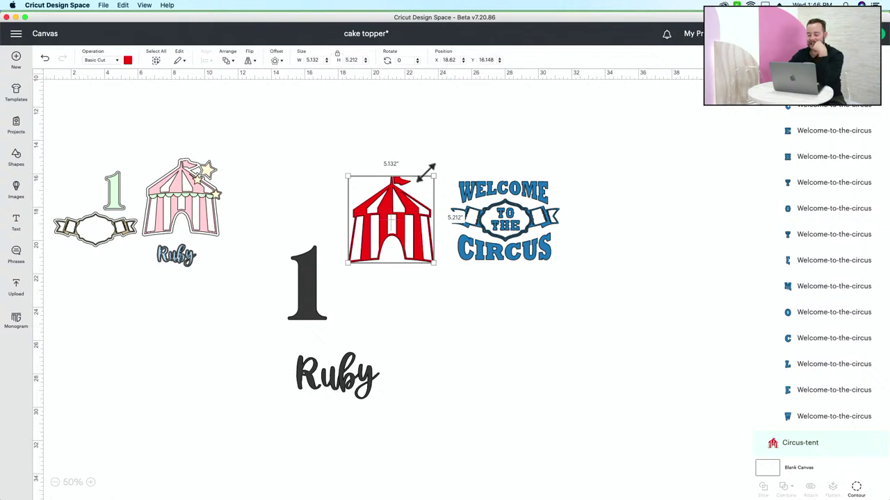
left_click(91, 482)
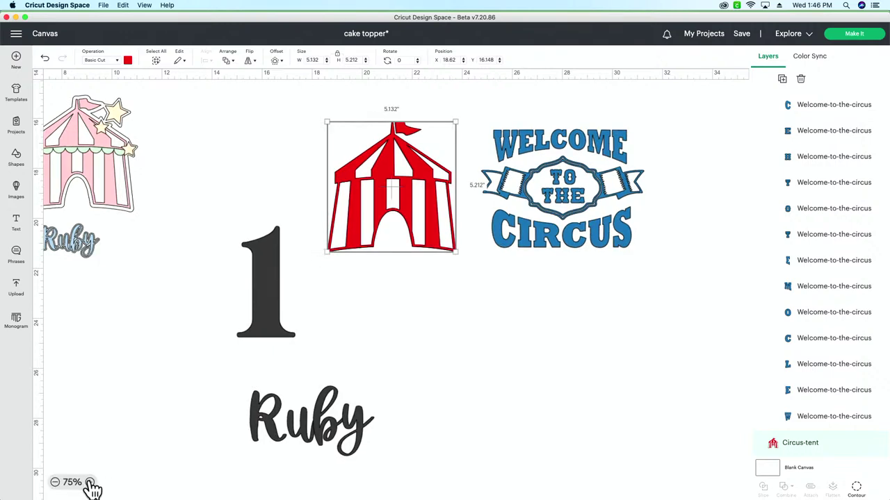
left_click(90, 482)
left_click(91, 482)
scroll(292, 292, "up", 3)
scroll(323, 230, "up", 3)
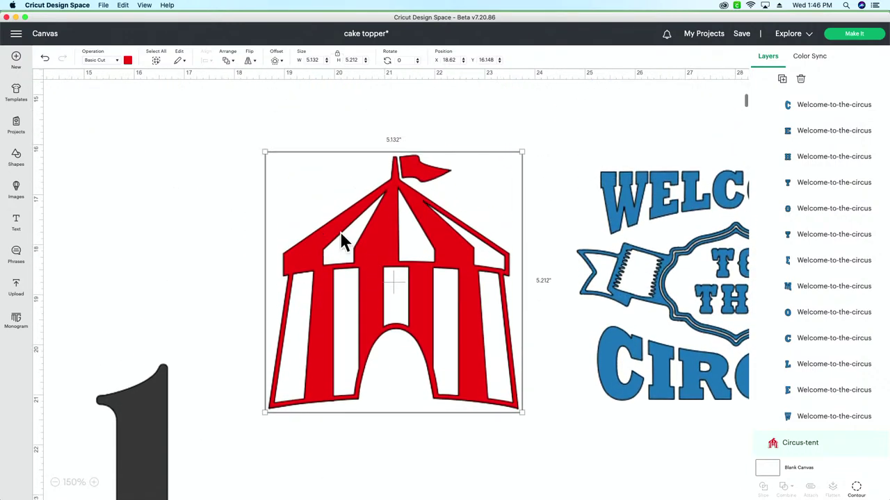
left_click_drag(344, 238, 355, 290)
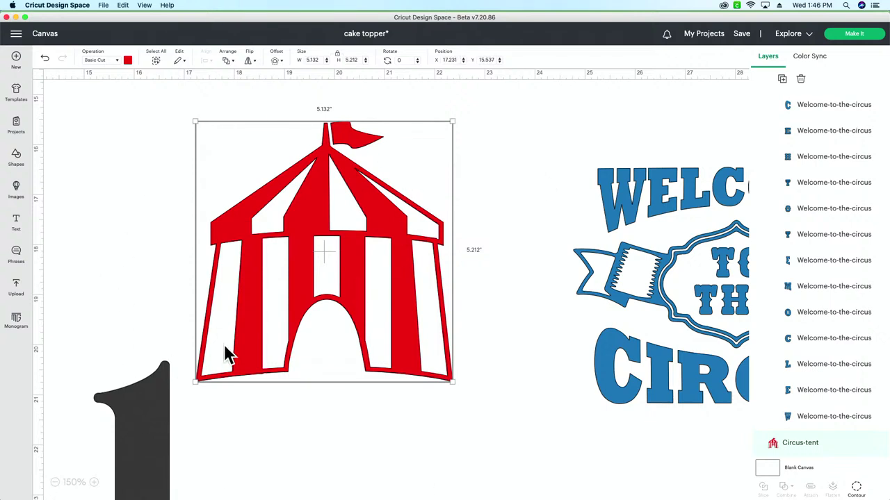
Add a five-pointed star shape, scale it to about 1.17 by 1.12 inches and place it beside the tent's flag.
left_click(21, 162)
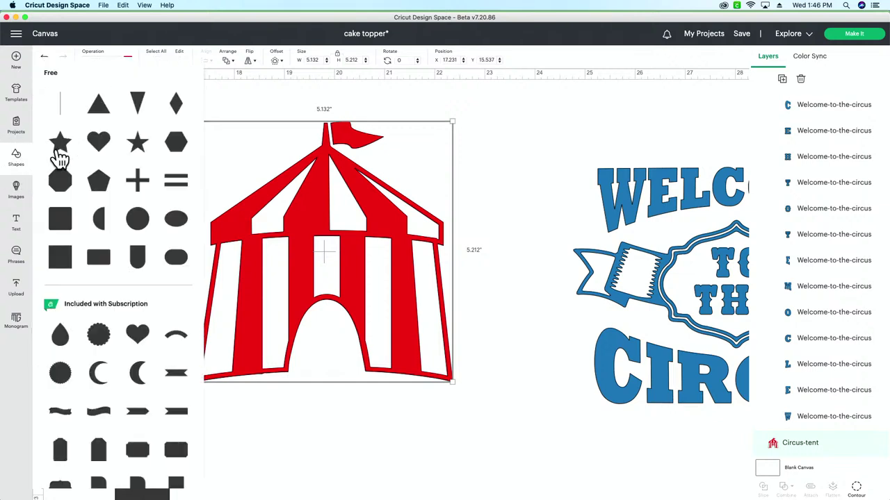
left_click(60, 154)
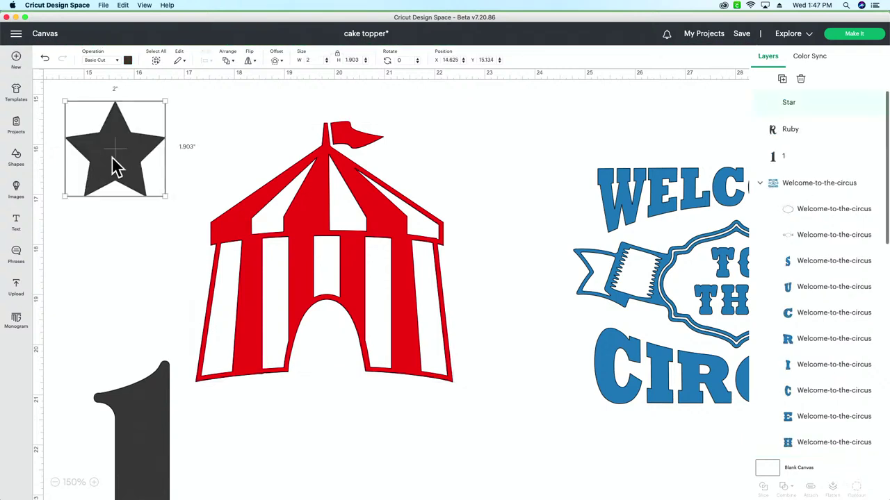
left_click_drag(116, 167, 433, 180)
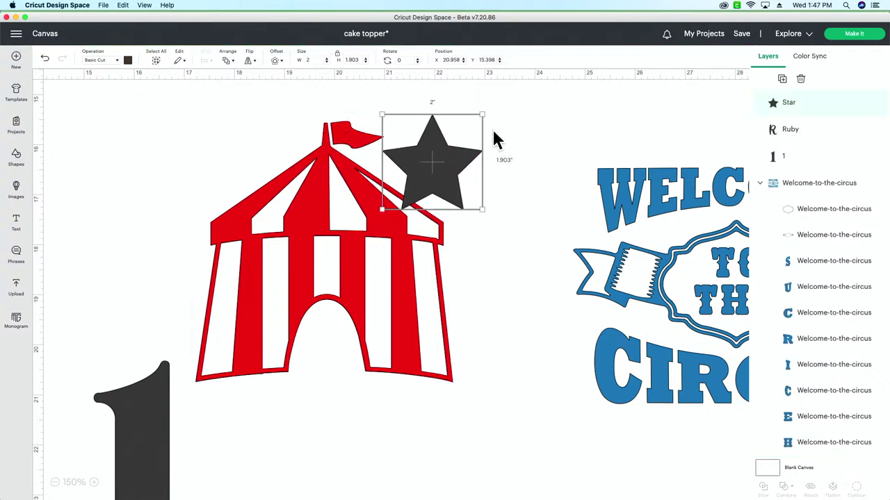
left_click_drag(482, 115, 437, 154)
left_click_drag(423, 199, 420, 179)
Duplicate the star, shrink the copy to about 0.78 by 0.75 inches, place it on the tent roof and rotate it to about 344°.
left_click(782, 79)
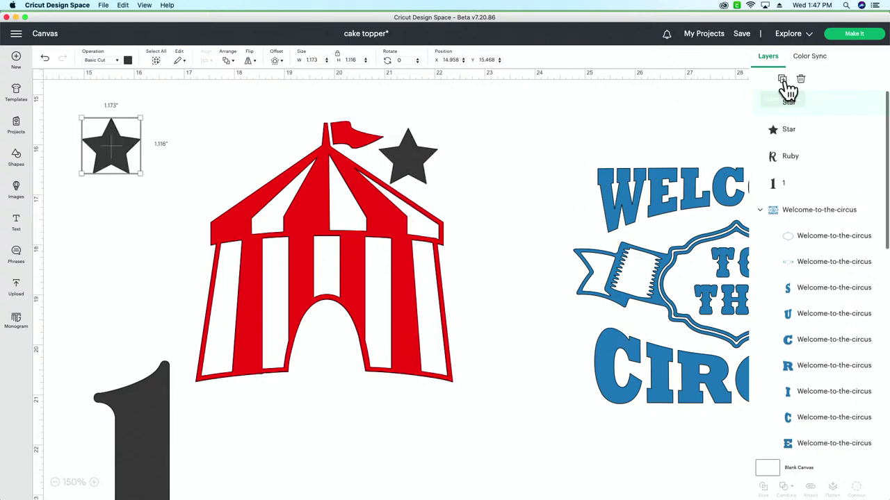
left_click_drag(98, 161, 382, 216)
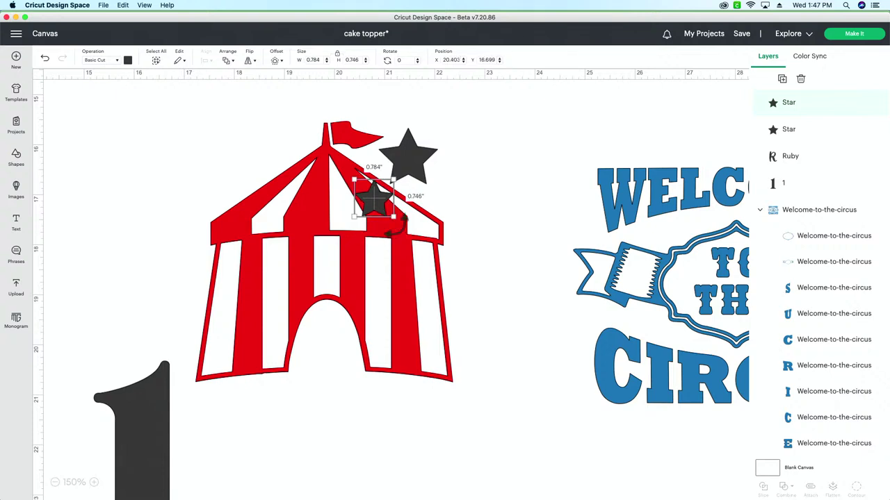
left_click_drag(393, 180, 402, 179)
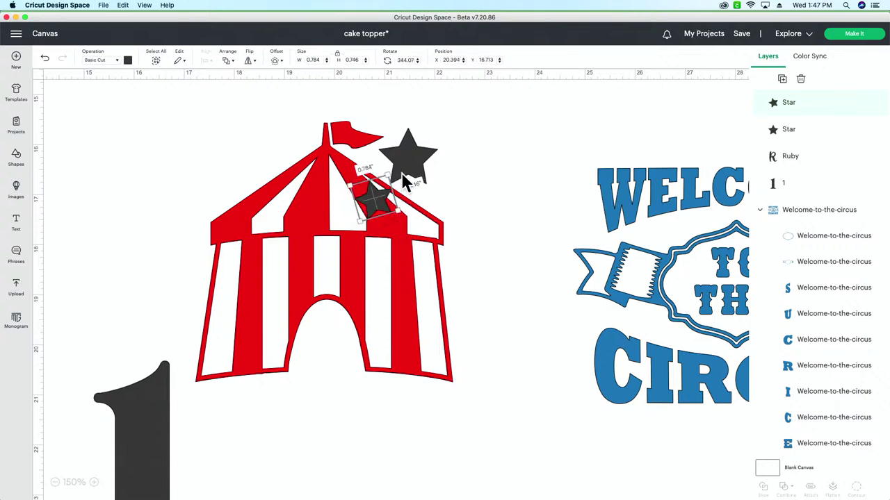
Duplicate the tilted star, place the copy at the roof's right edge, shrink it to about 0.72 by 0.68 inches and rotate it to about 359°.
left_click(782, 78)
left_click_drag(125, 156, 429, 209)
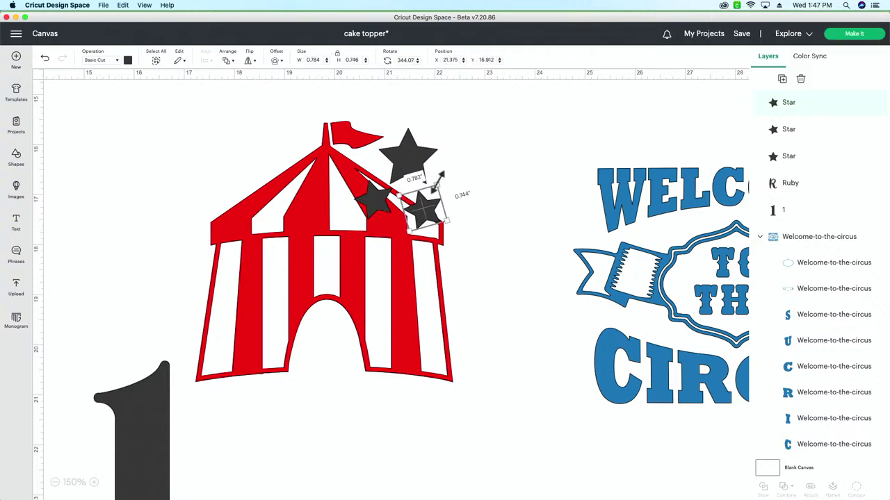
left_click_drag(440, 176, 451, 195)
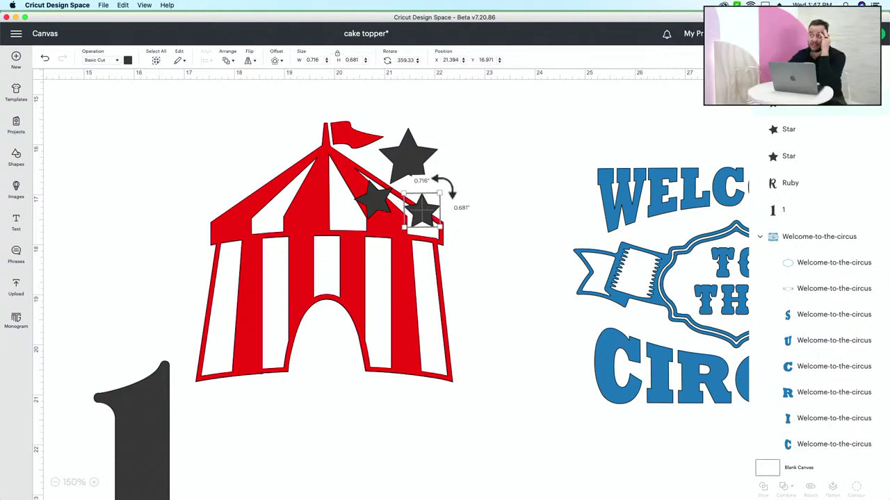
Reposition the tilted star higher on the roof slope and the large star farther right of the flag to space out the cluster.
mouse_move(374, 201)
left_mouse_down()
mouse_move(379, 209)
mouse_move(385, 198)
left_mouse_up()
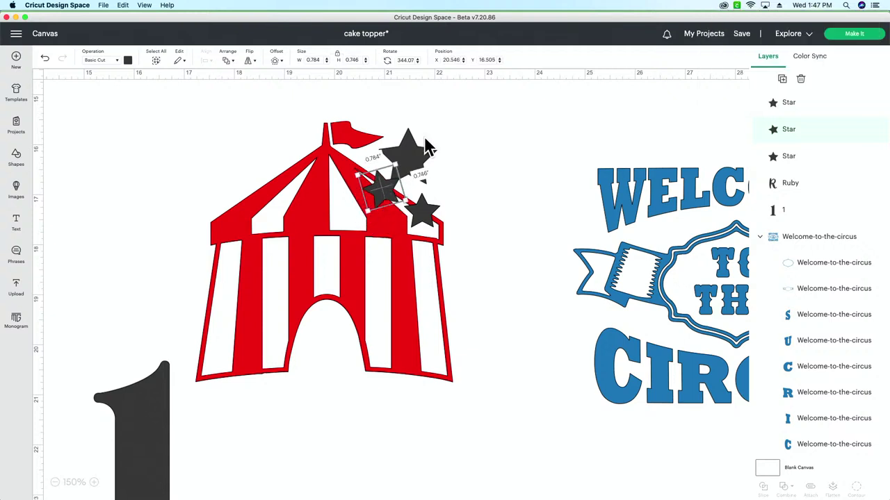
left_click_drag(417, 158, 434, 170)
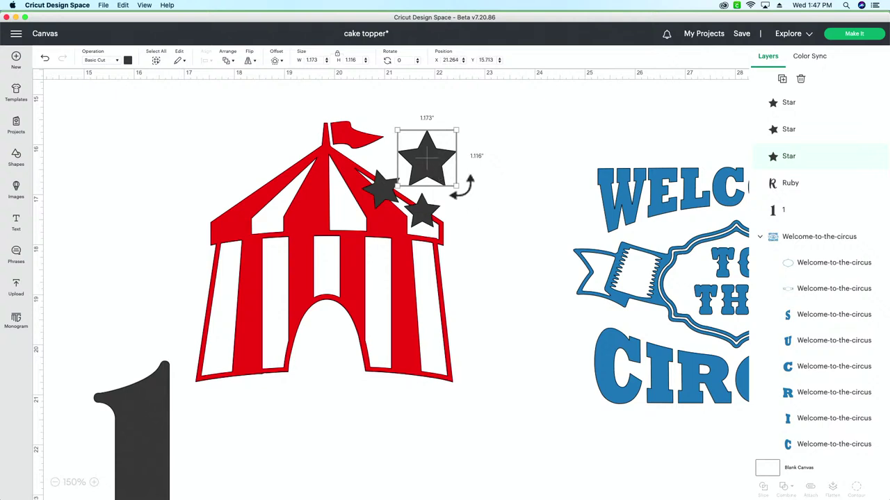
left_click(466, 256)
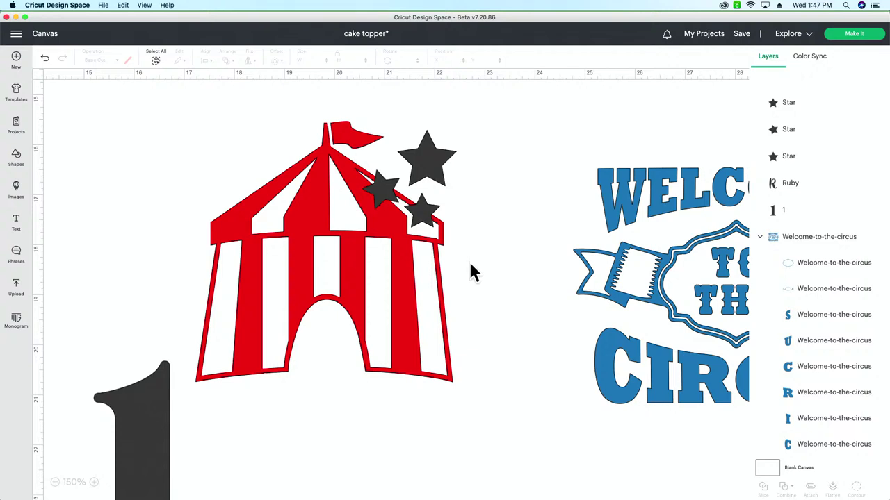
Duplicate the circus tent together with its three stars and place the copy below the original as a spare.
left_click_drag(474, 268, 305, 121)
left_click(783, 80)
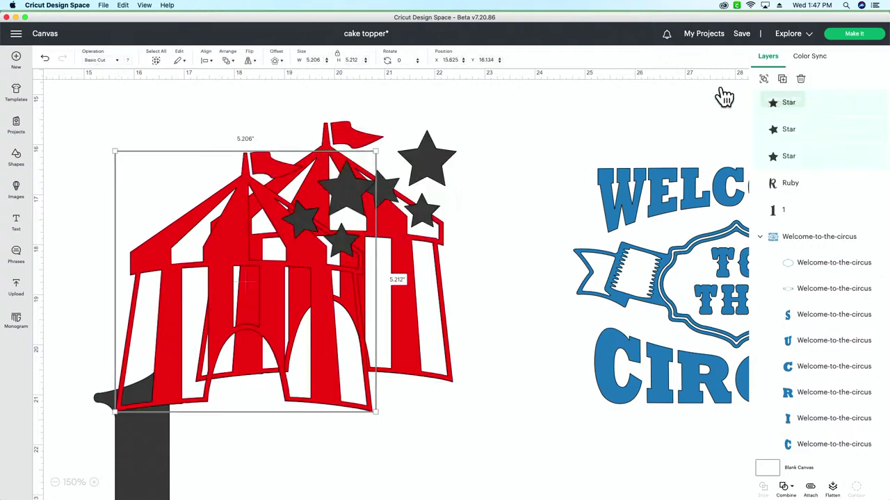
left_click_drag(216, 215, 451, 491)
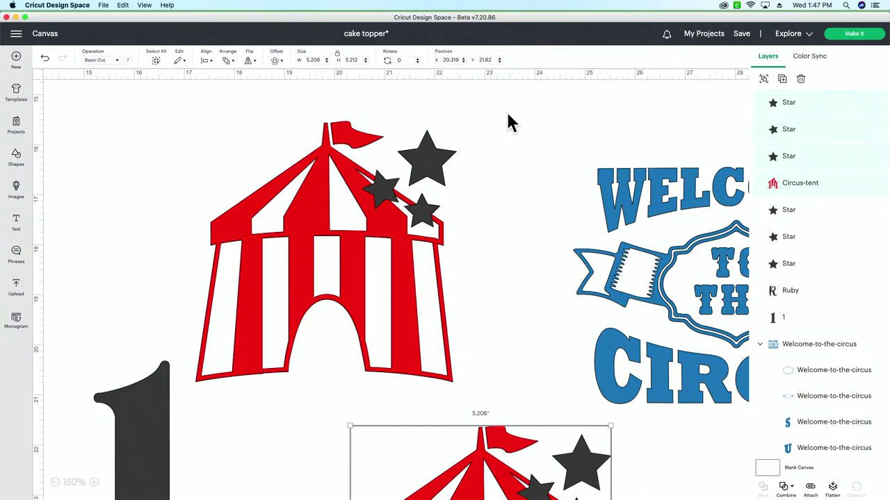
Try uniting the upper tent with its three stars using Unite, and shift the united shape slightly up and right.
left_click_drag(508, 114, 245, 310)
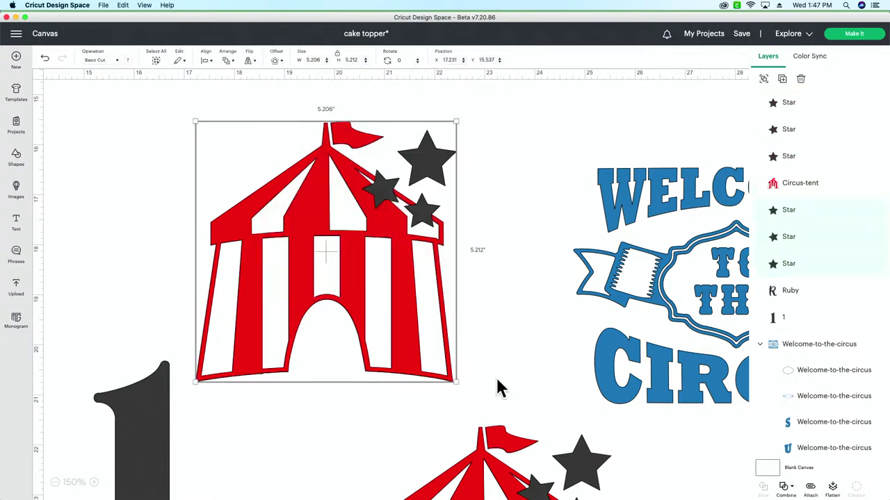
left_click(785, 488)
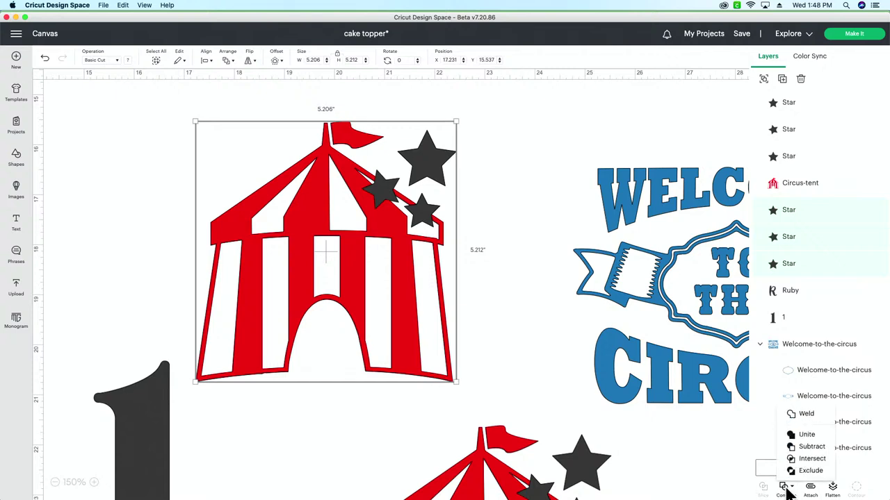
left_click(808, 435)
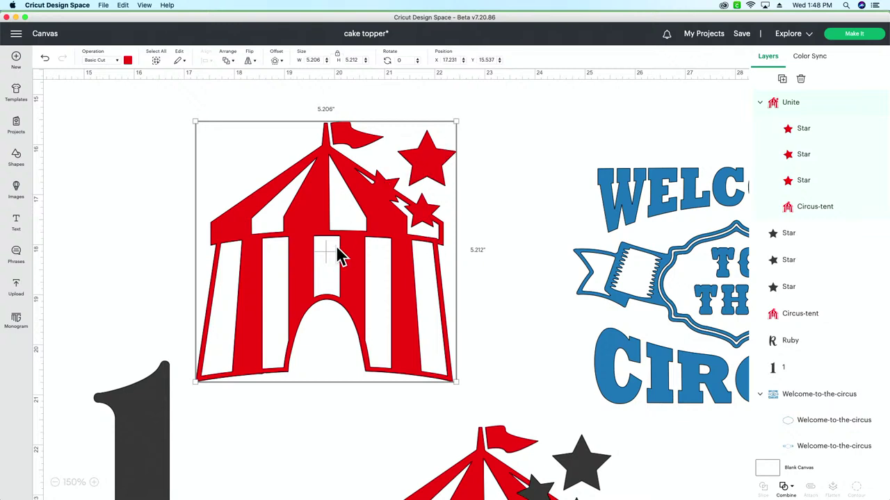
left_click_drag(320, 219, 340, 218)
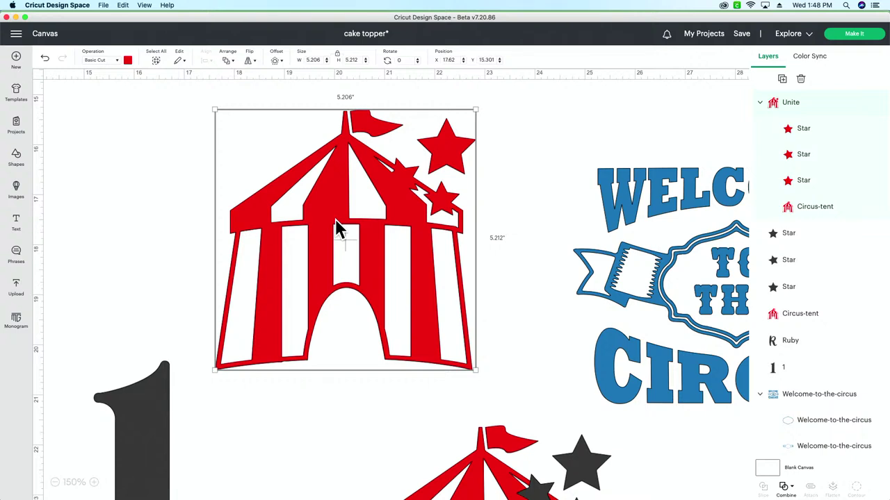
Undo the move and the Unite so the upper tent and its stars are separate layers again.
left_click(785, 486)
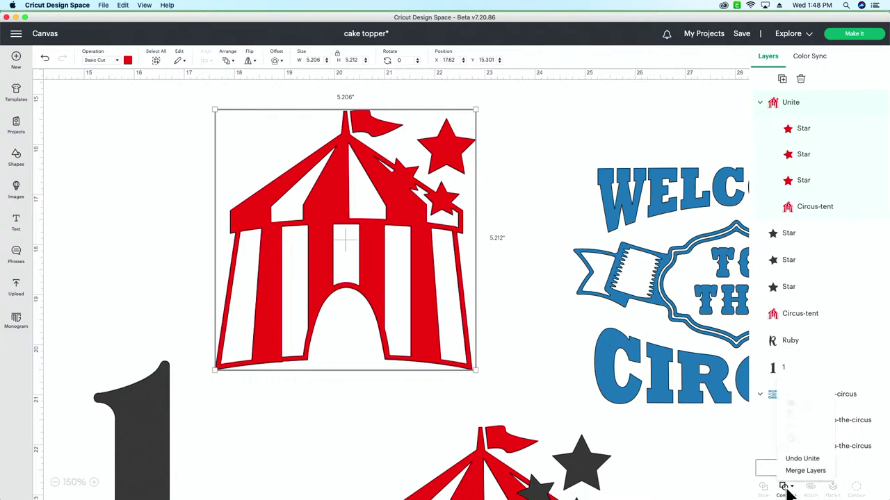
left_click(802, 460)
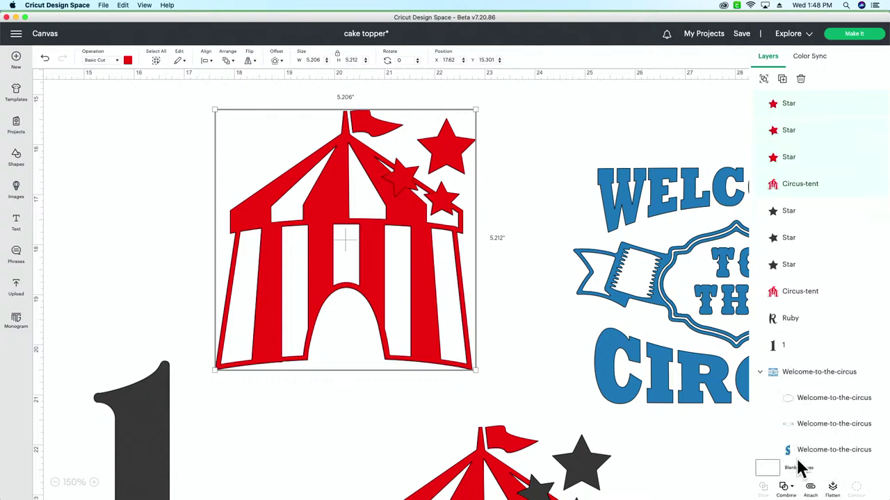
key("super+z")
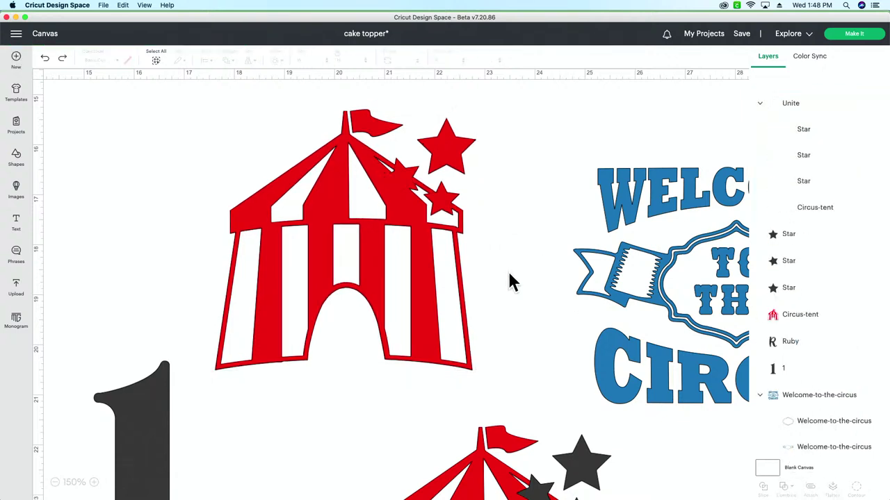
left_click(46, 60)
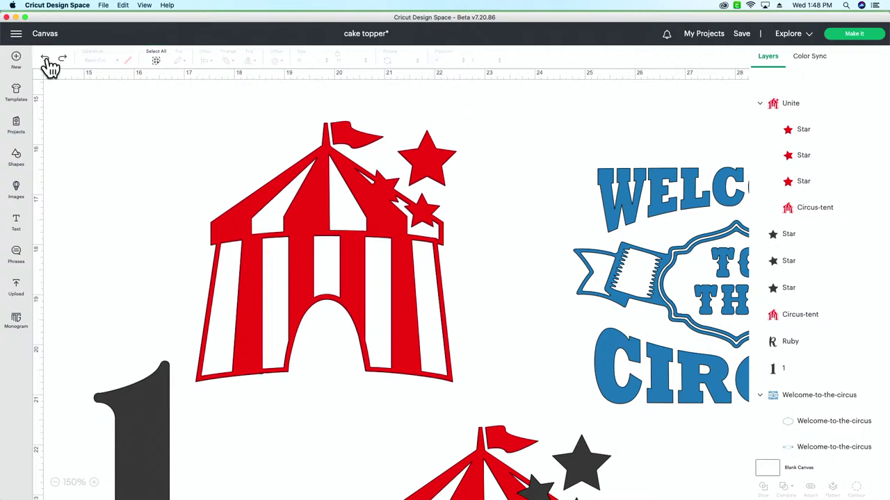
left_click(46, 60)
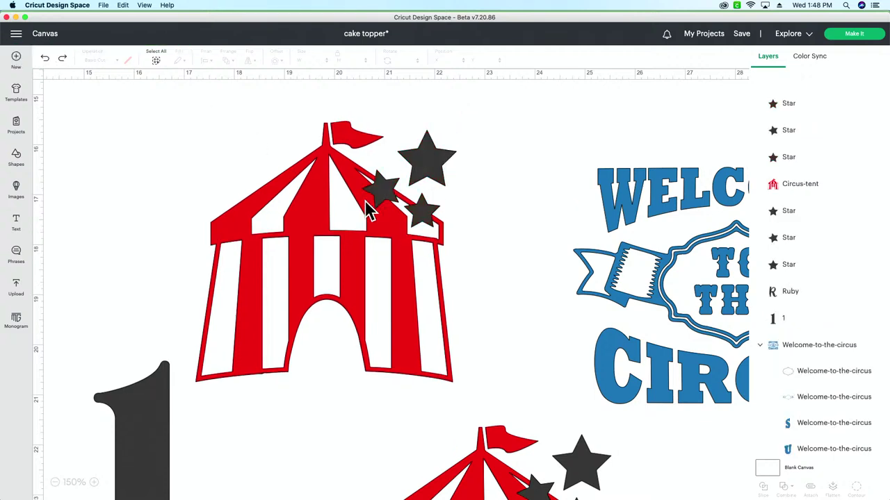
Fine-tune the positions of the three stars around the upper tent's right roof slope, nudging each a little outward.
left_click(426, 217)
left_click_drag(425, 216, 437, 225)
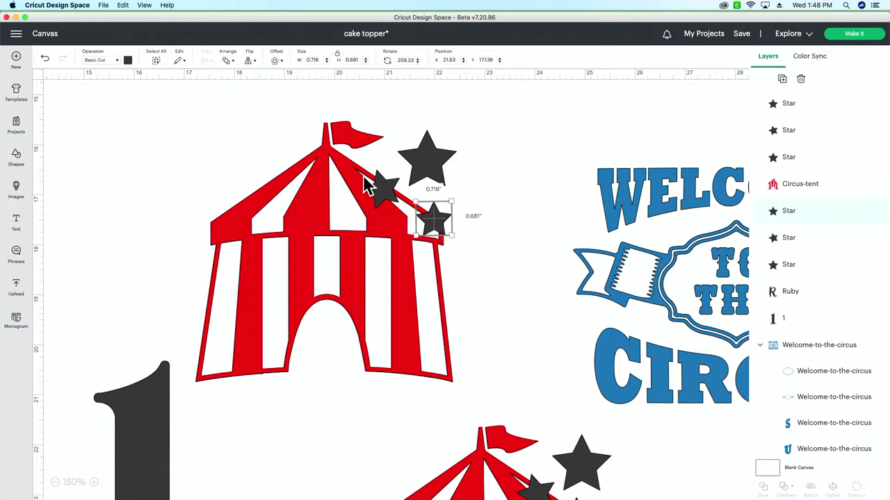
left_click(379, 190)
left_click_drag(393, 186, 398, 182)
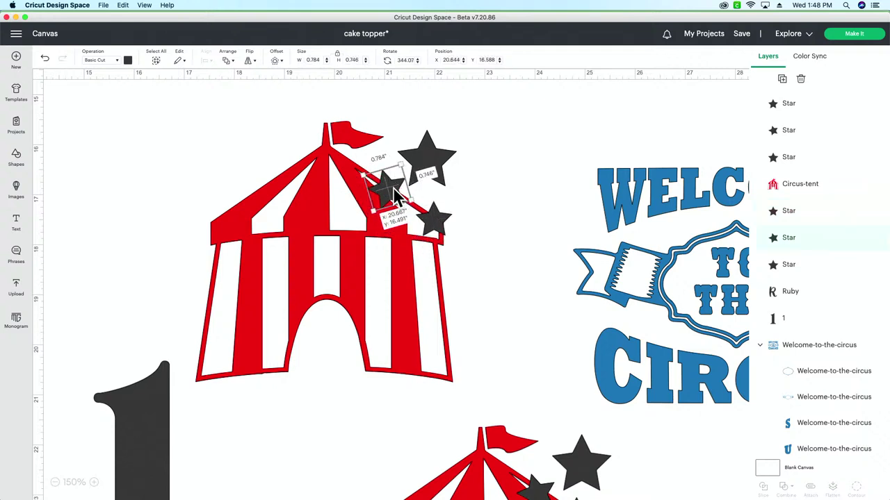
left_click_drag(435, 160, 439, 163)
left_click_drag(441, 222, 439, 214)
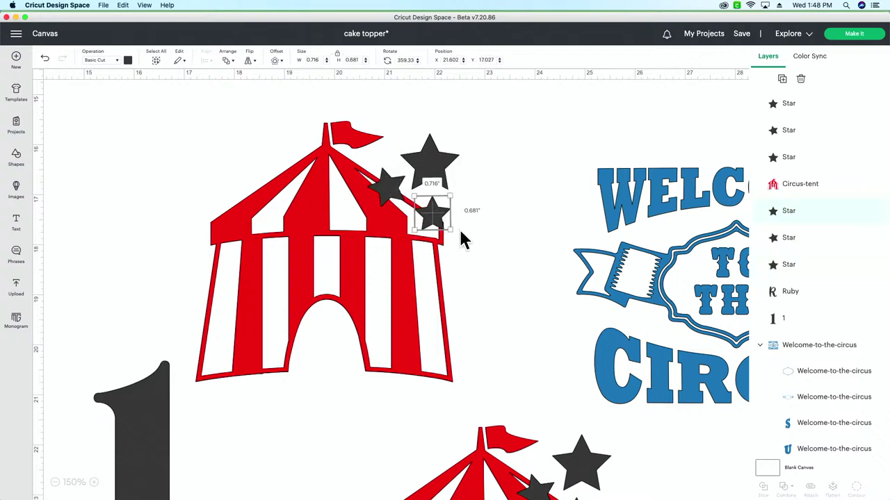
Select the upper tent with its three stars and combine them using Unite.
left_click_drag(472, 316, 277, 104)
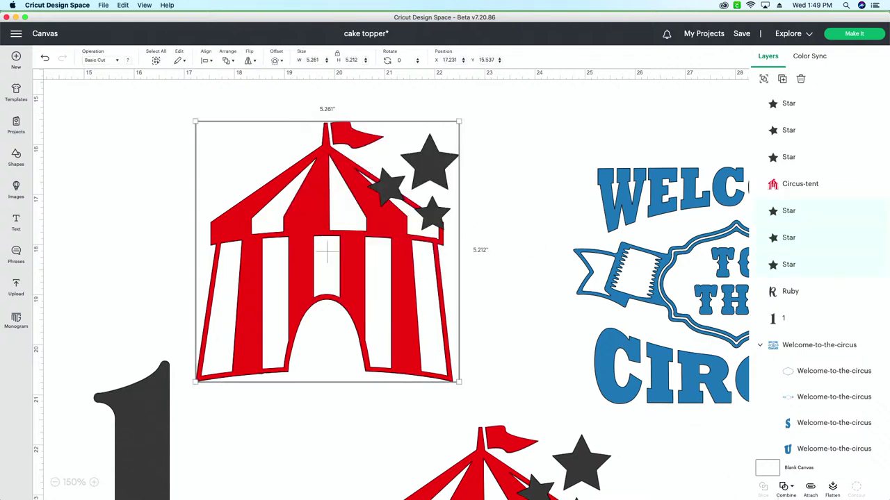
left_click(787, 491)
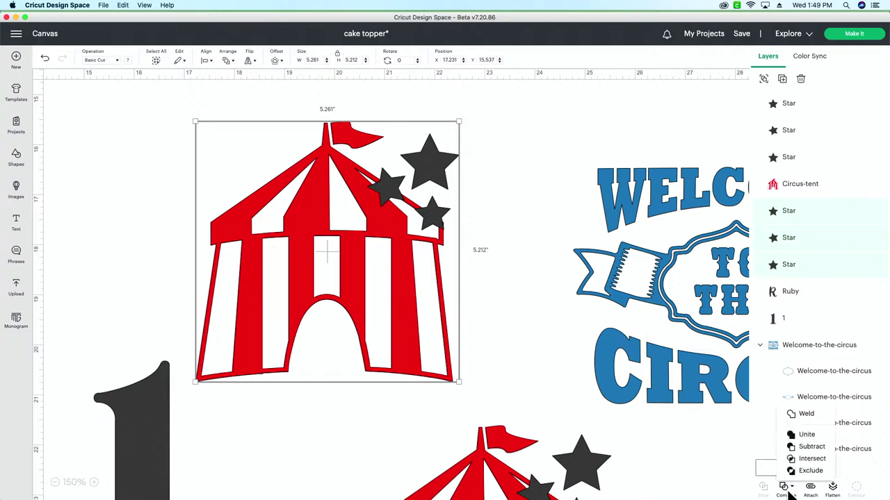
left_click(797, 435)
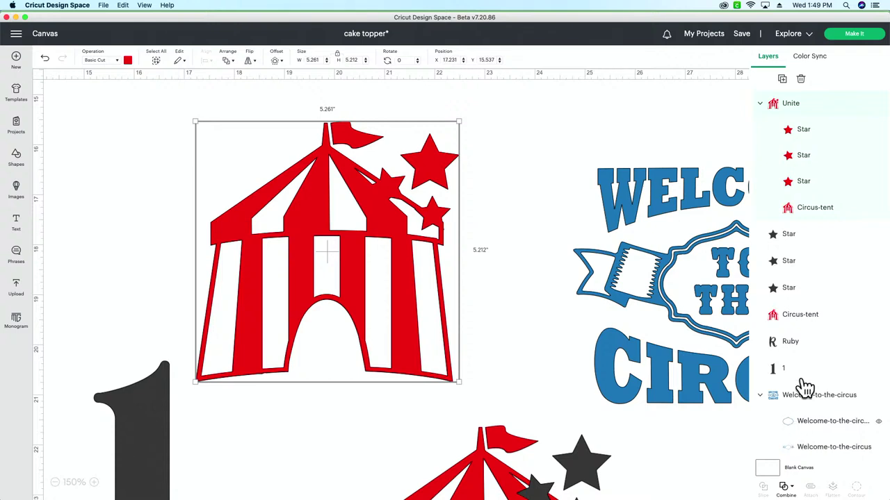
Reposition the stars within the united shape, moving the tilted star up the roof and the other two slightly up and left.
left_click(804, 160)
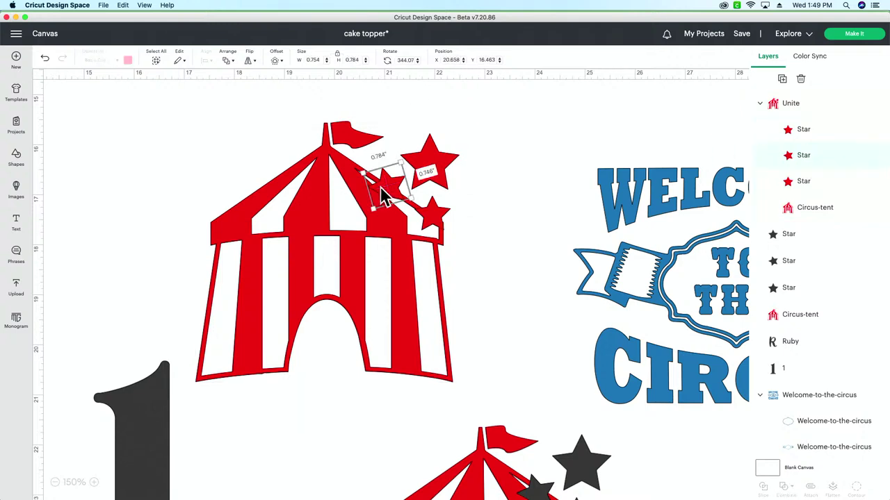
mouse_move(381, 197)
left_mouse_down()
mouse_move(369, 179)
mouse_move(373, 186)
left_mouse_up()
left_click(528, 170)
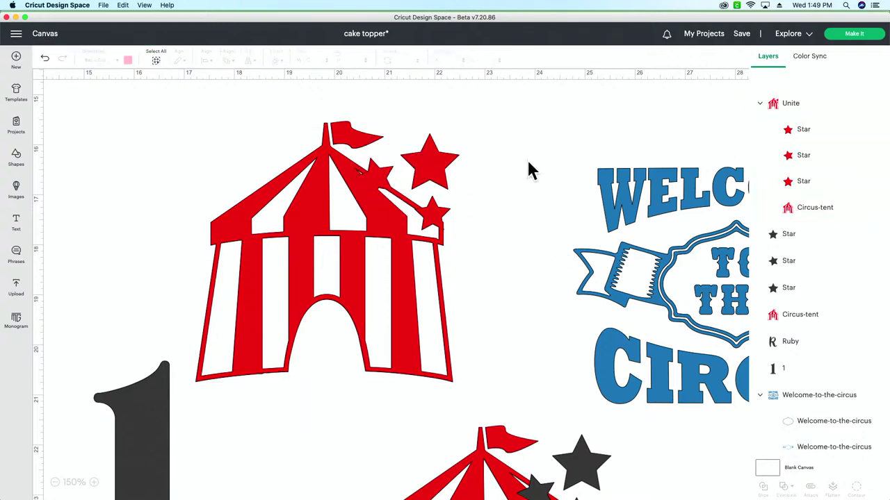
left_click(429, 168)
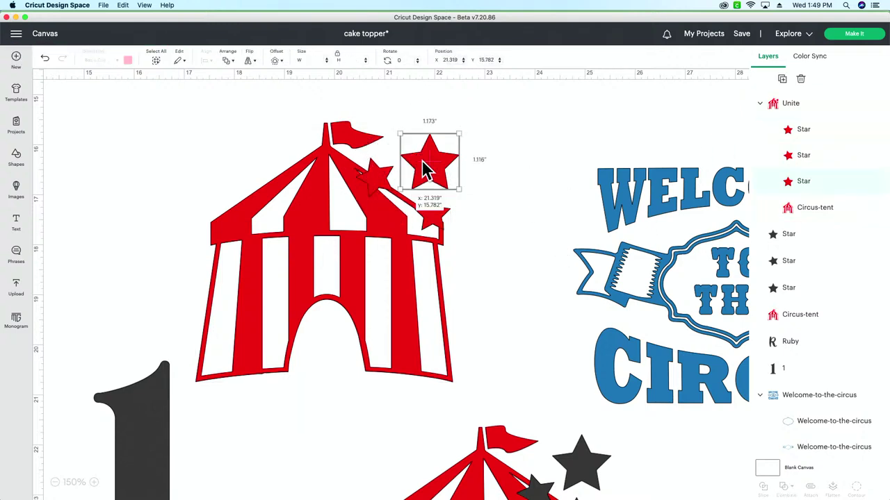
left_click_drag(429, 168, 424, 159)
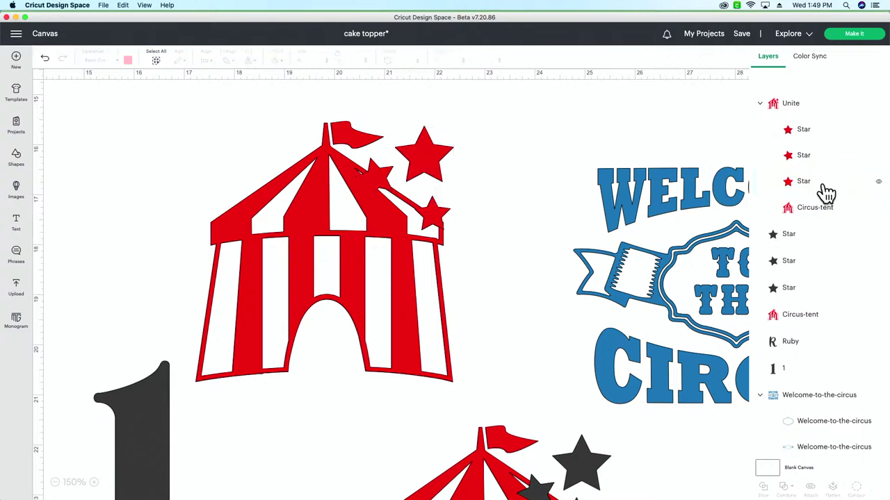
left_click(816, 161)
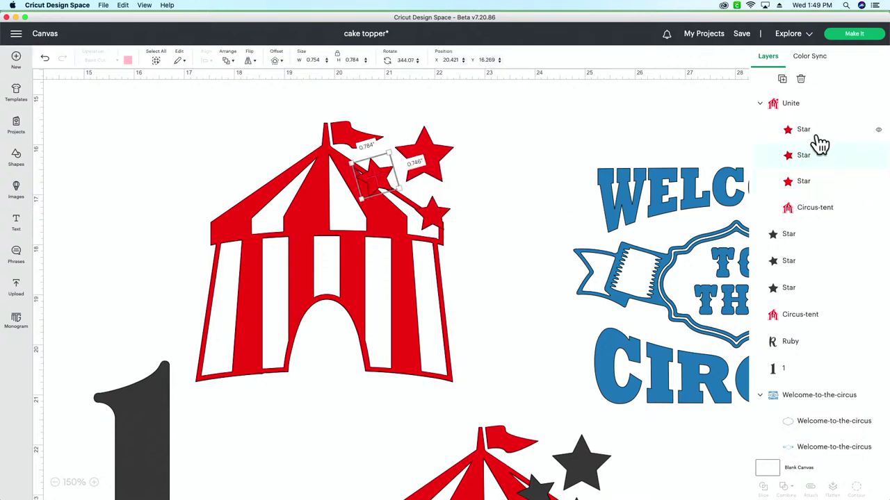
left_click(818, 134)
left_click_drag(428, 217, 429, 215)
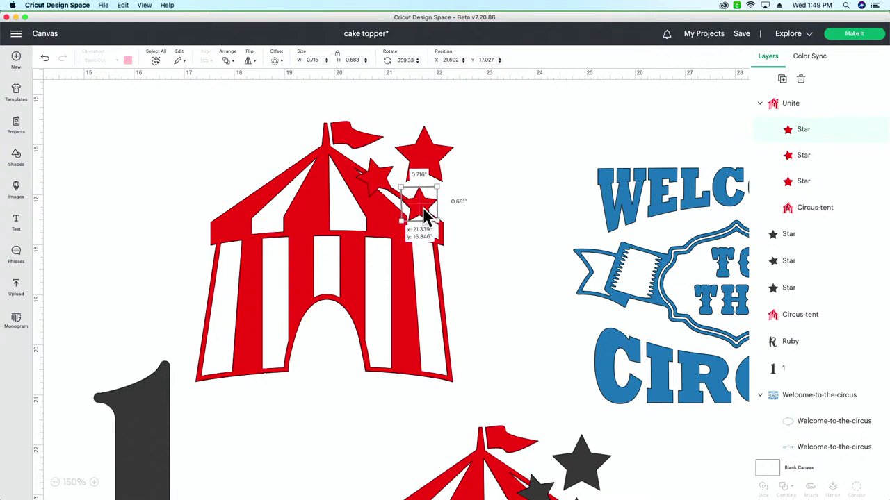
left_click(425, 217)
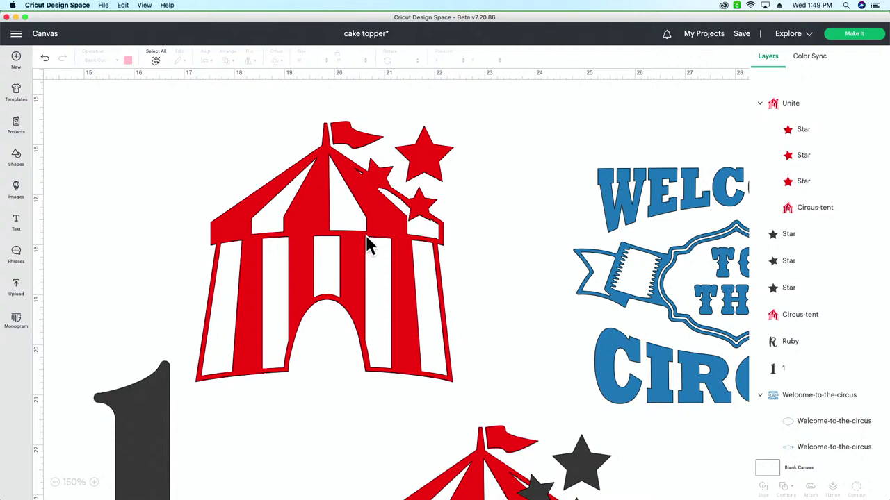
Move the number 1 down out of the way and shift the united tent left into the free space.
left_click_drag(159, 377, 149, 492)
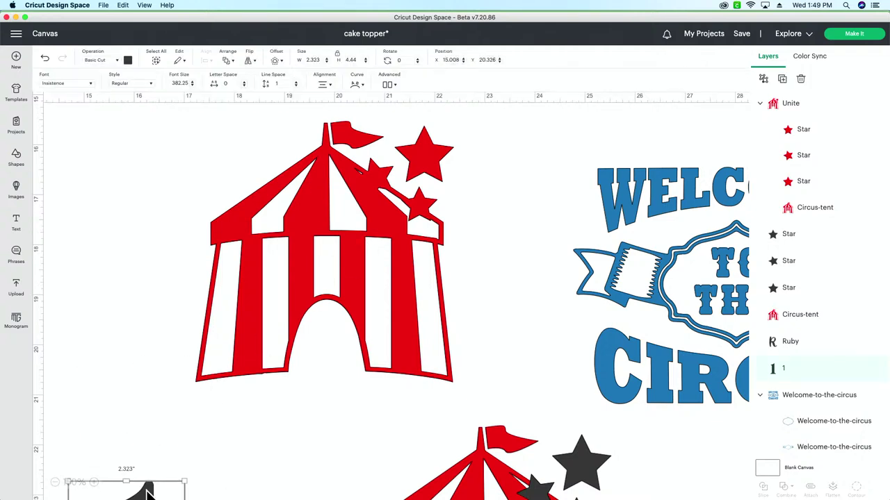
left_click(344, 207)
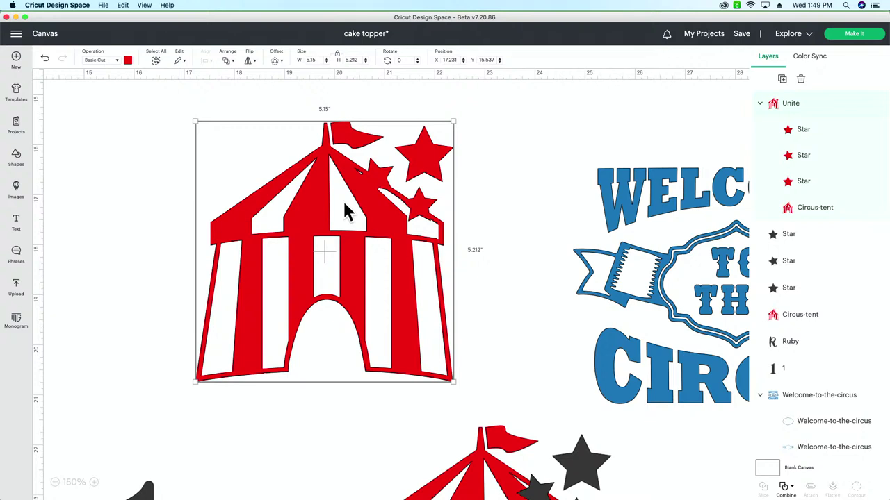
left_click_drag(344, 205, 259, 209)
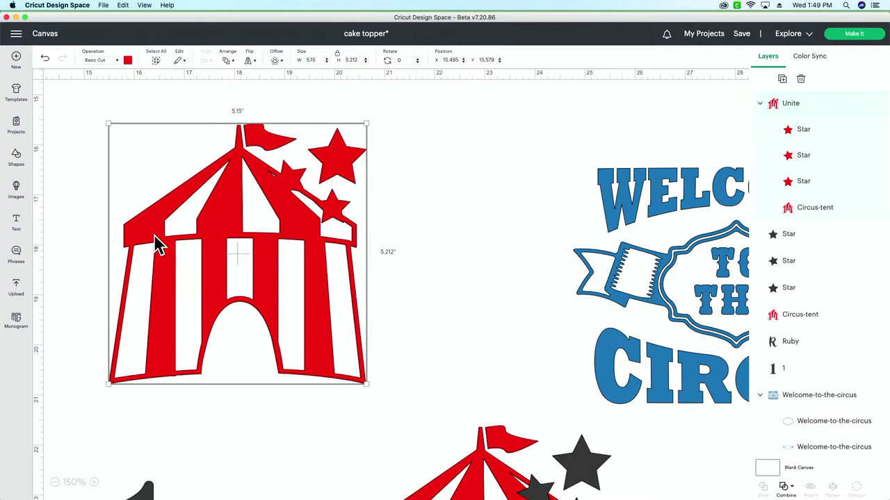
Create a 0.15 in offset with rounded corners around the united tent and stars.
left_click(276, 61)
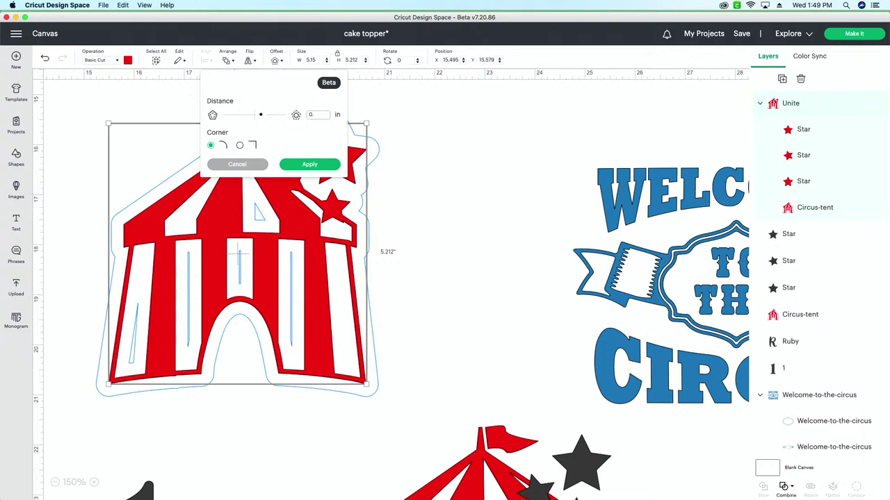
key("Return")
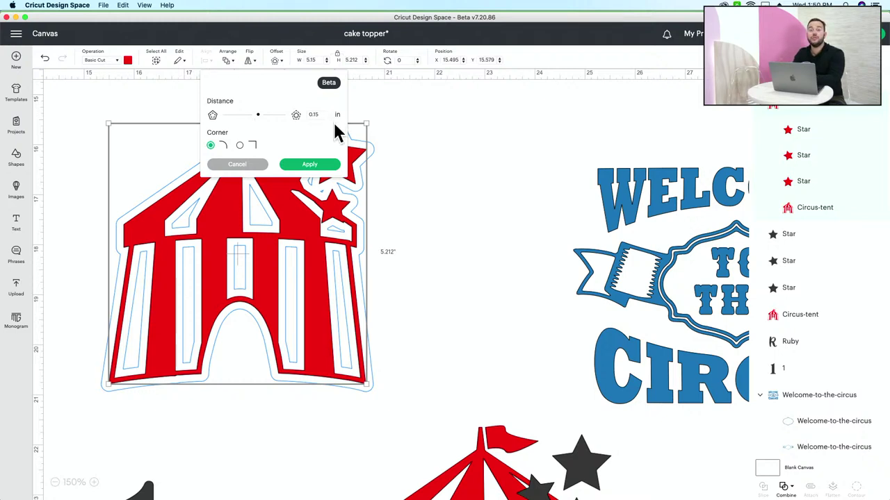
left_click(310, 164)
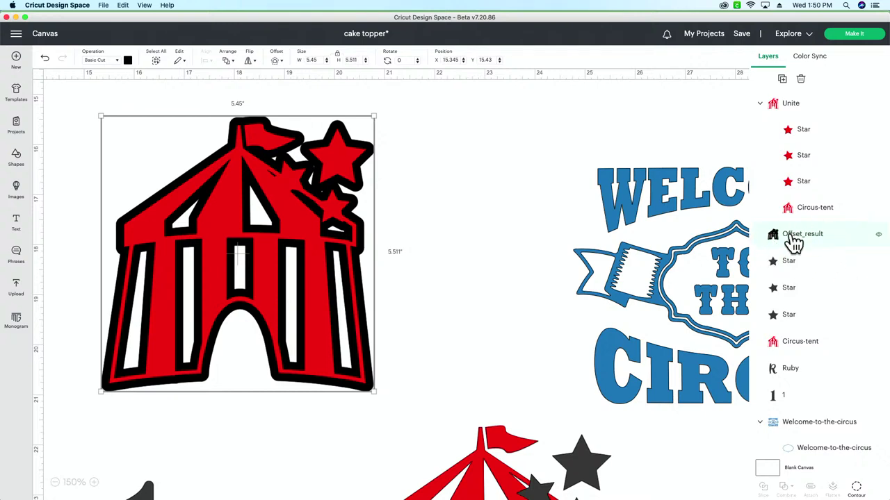
Hide all contours of the tent's offset layer to make it a solid backing.
left_click(856, 488)
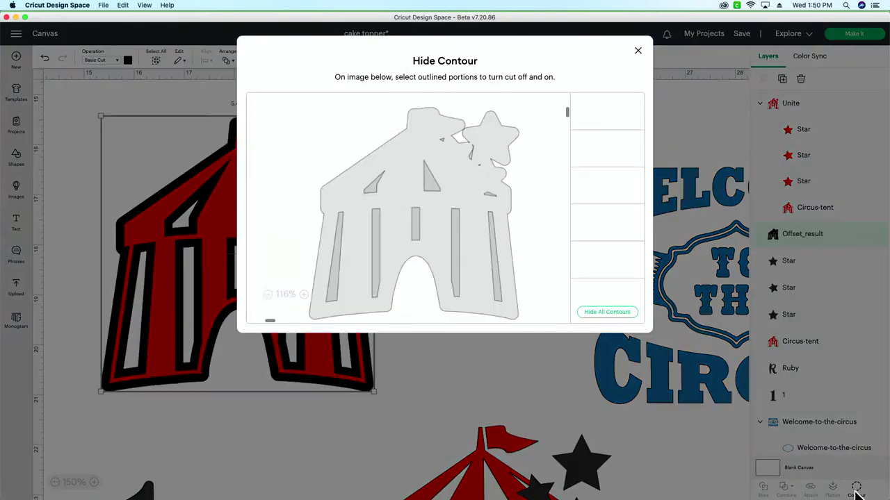
left_click(606, 312)
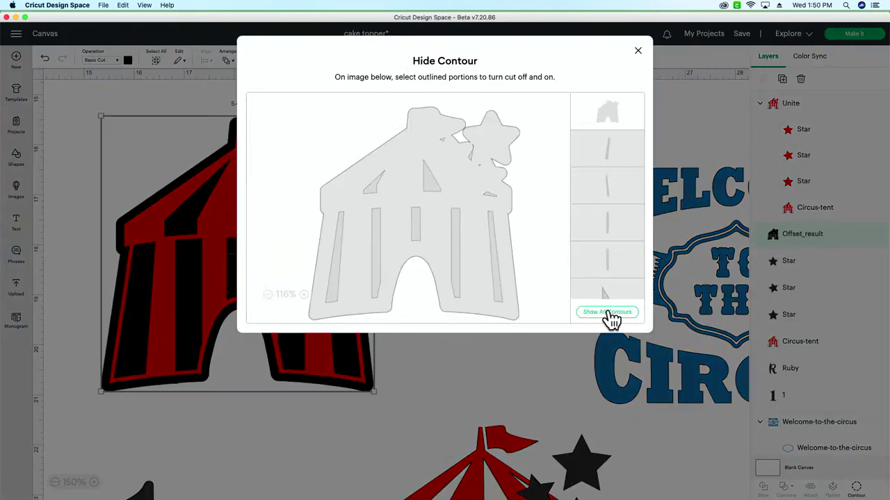
left_click(638, 52)
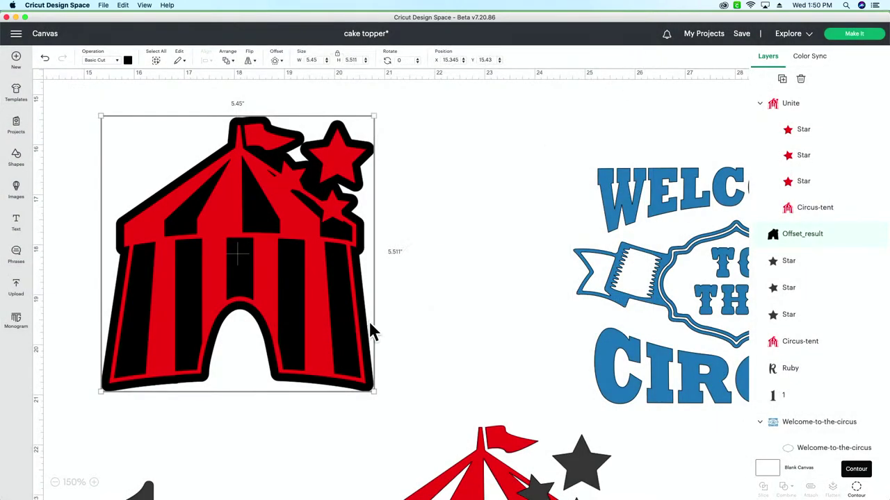
scroll(369, 322, "left", 2)
left_click(55, 482)
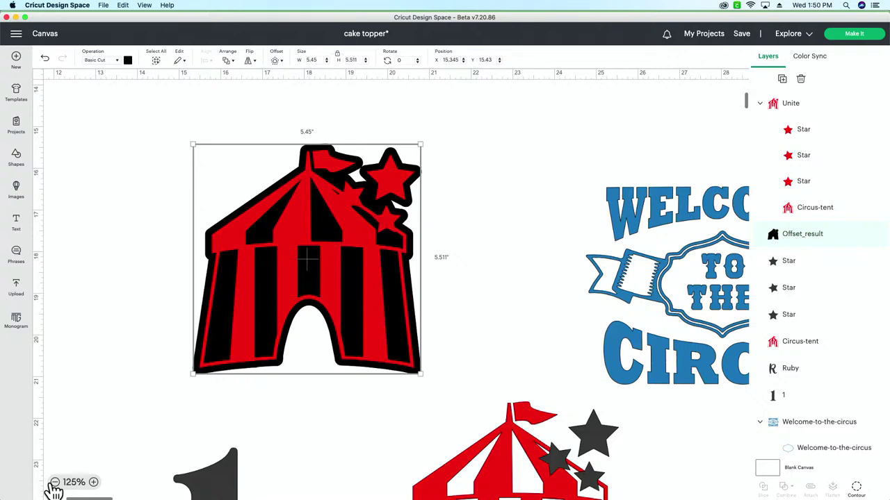
left_click(54, 482)
scroll(179, 337, "left", 3)
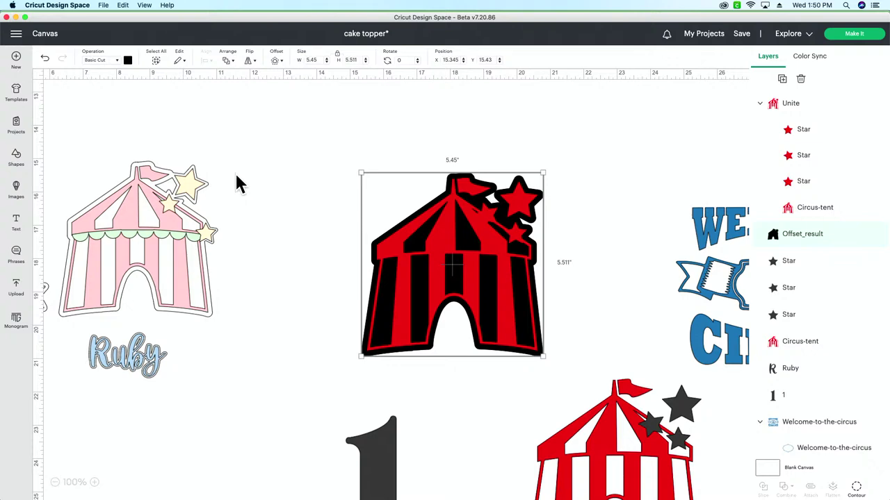
Delete the united red tent and stars from on top of the black offset backing.
scroll(294, 258, "right", 5)
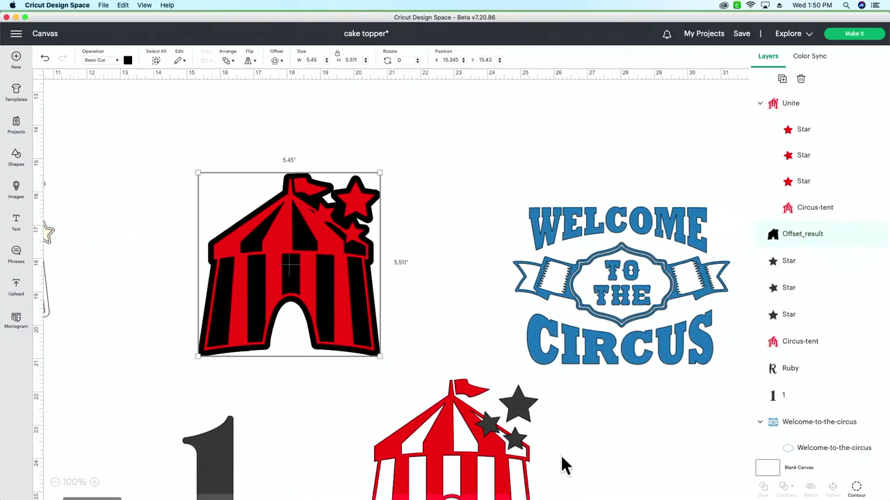
left_click(595, 448)
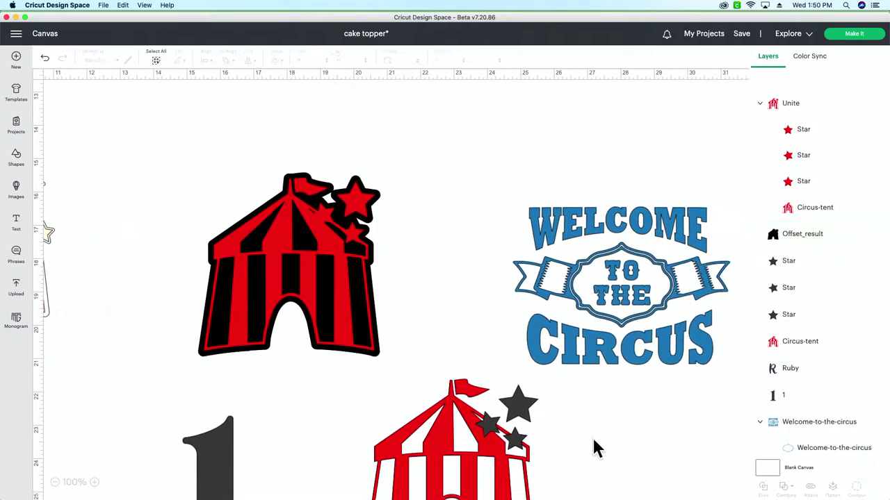
left_click(300, 239)
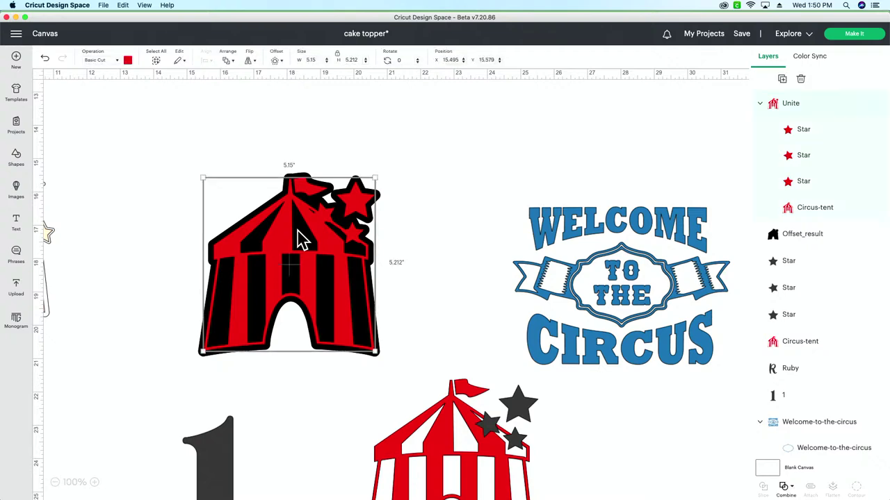
left_click_drag(299, 239, 491, 170)
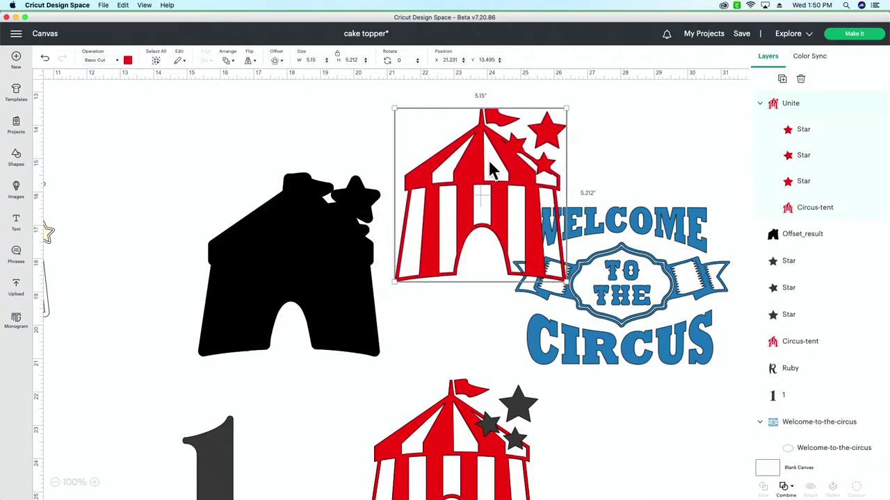
key("Delete")
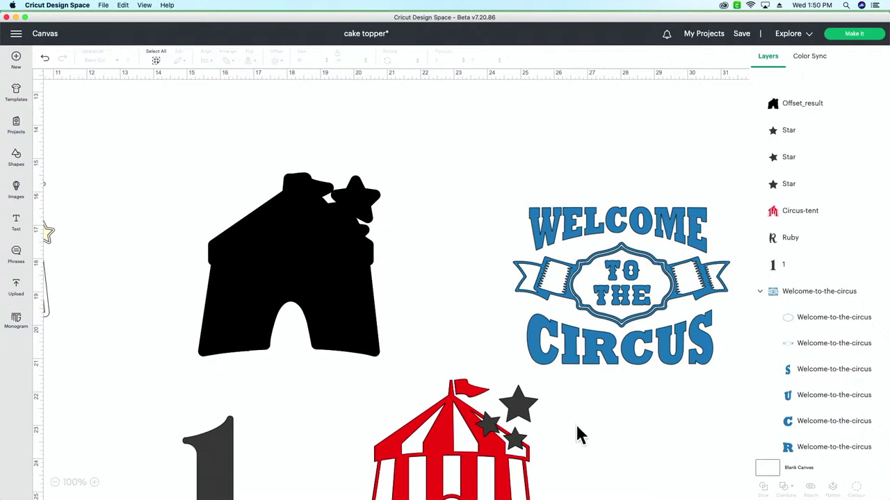
Place the separate red tent and its three stars in front of the black backing, fitted within its outline.
left_click(447, 487)
left_click(576, 413)
left_click_drag(585, 413, 396, 464)
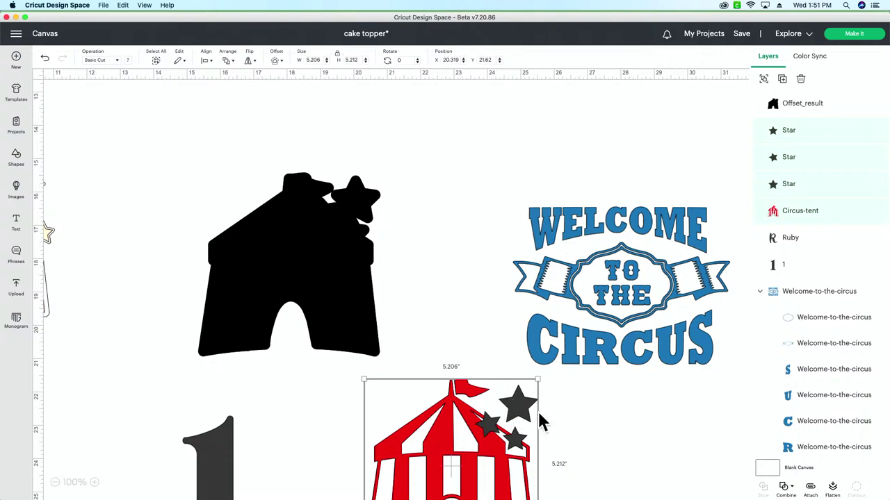
left_click_drag(445, 458, 291, 270)
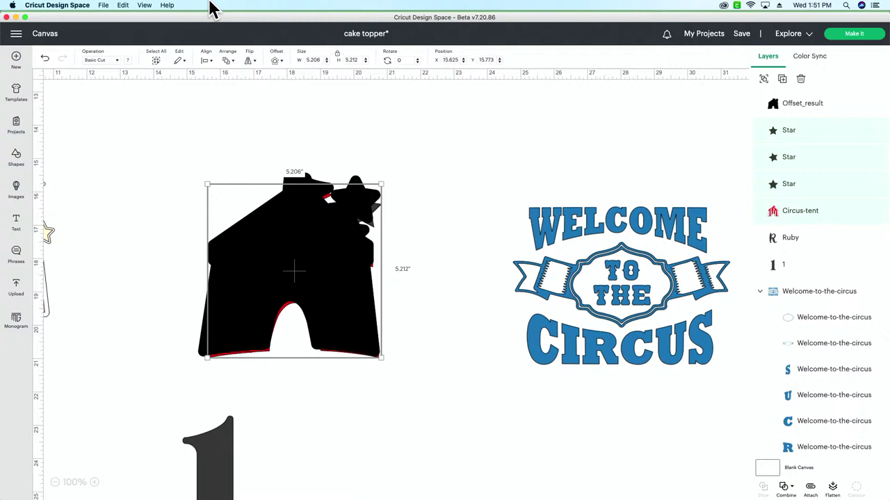
left_click(229, 64)
left_click(237, 74)
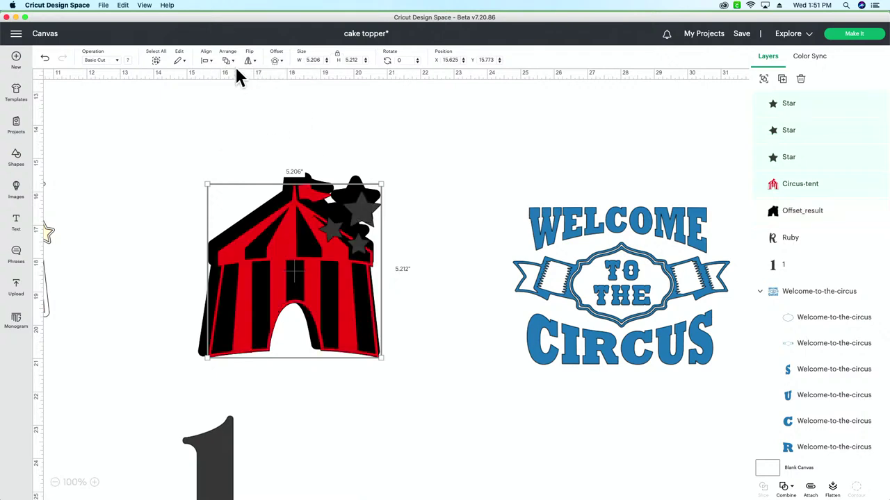
left_click_drag(337, 262, 331, 247)
left_click_drag(373, 213, 355, 206)
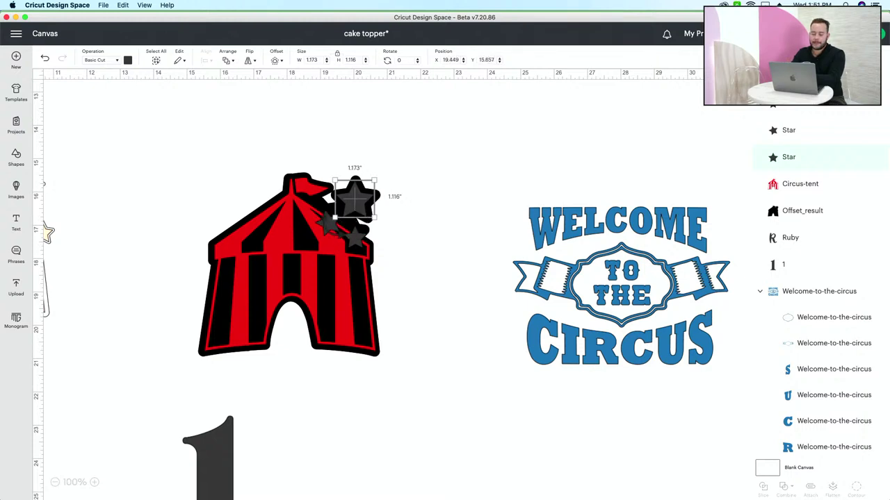
Recolour all three stars on the tent in the tan material colour.
left_click(820, 139, "shift")
left_click(818, 113, "shift")
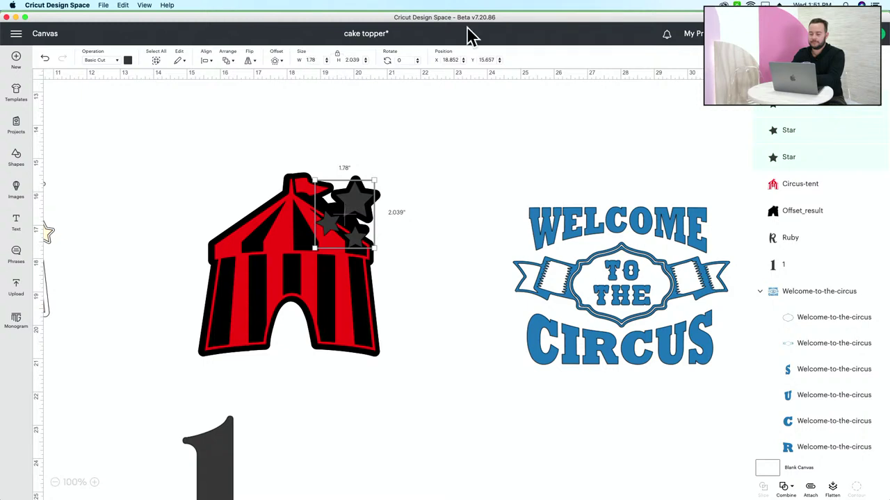
left_click(129, 61)
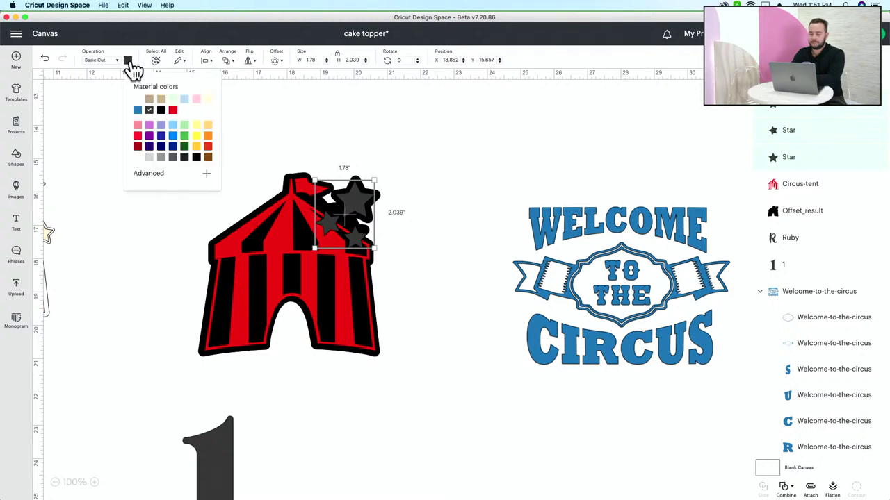
left_click(161, 101)
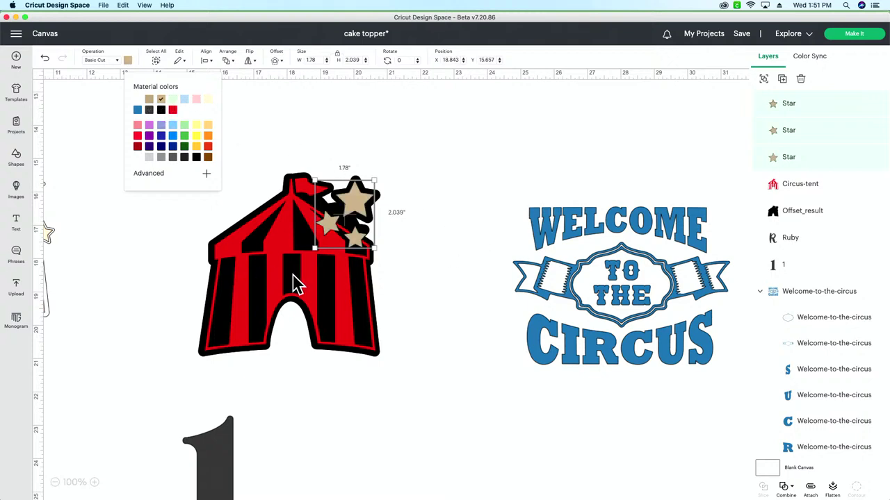
Recolour the red circus tent layer in the light pink material colour.
left_click(312, 288)
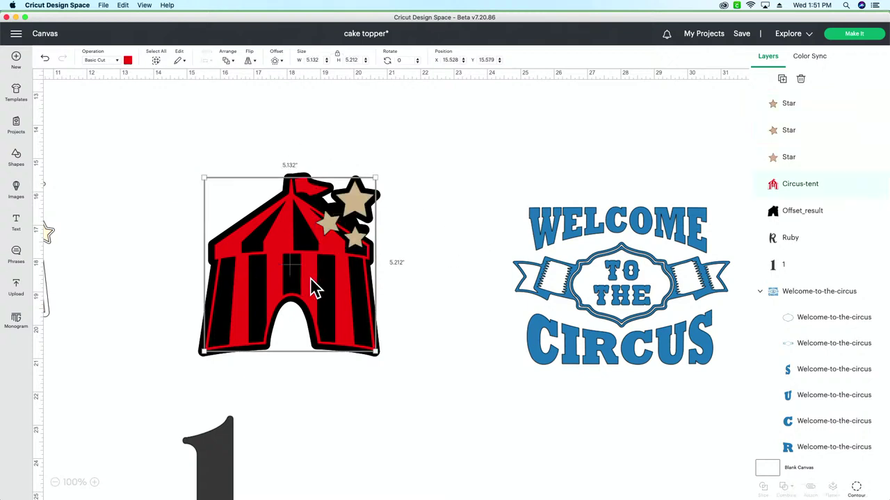
left_click(127, 61)
left_click(197, 102)
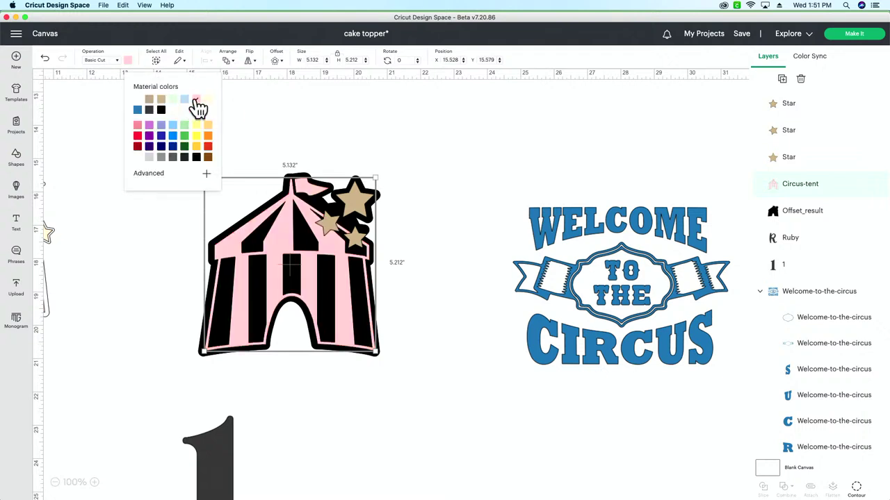
Recolour the tent's black offset backing white.
left_click(808, 213)
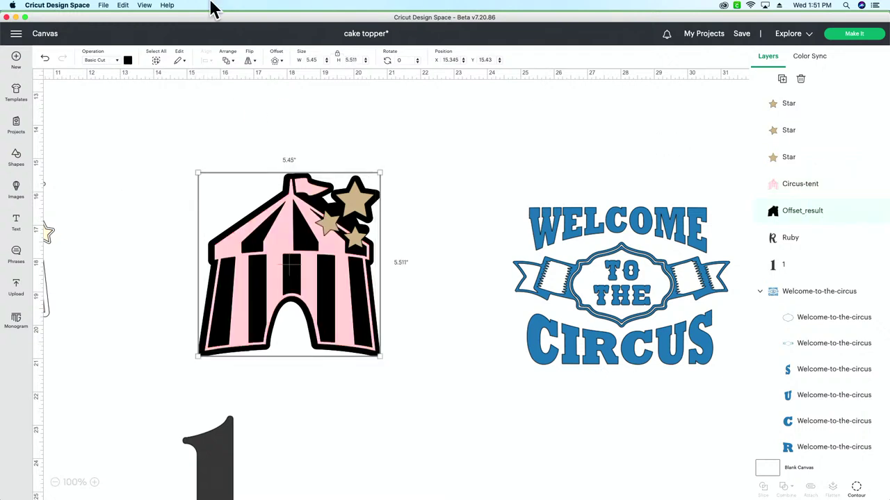
left_click(128, 61)
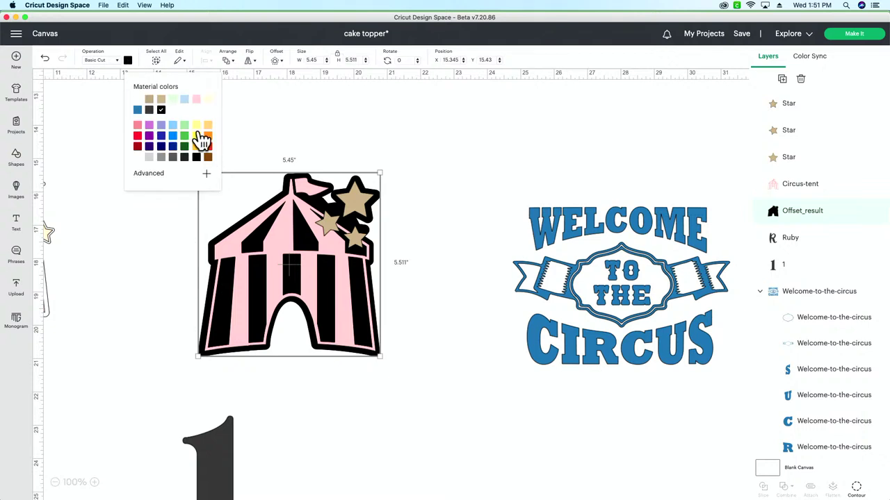
left_click(138, 99)
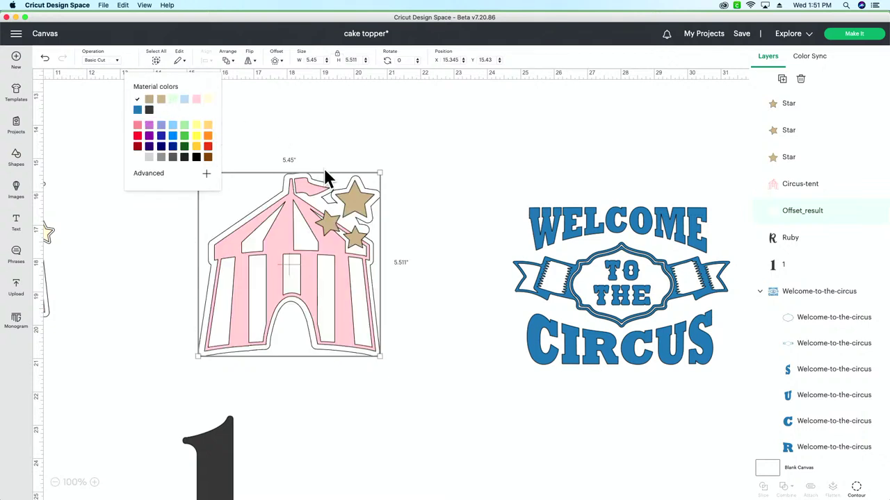
left_click(423, 189)
Nudge the two smaller stars slightly upward on the tent roof.
left_click(354, 237)
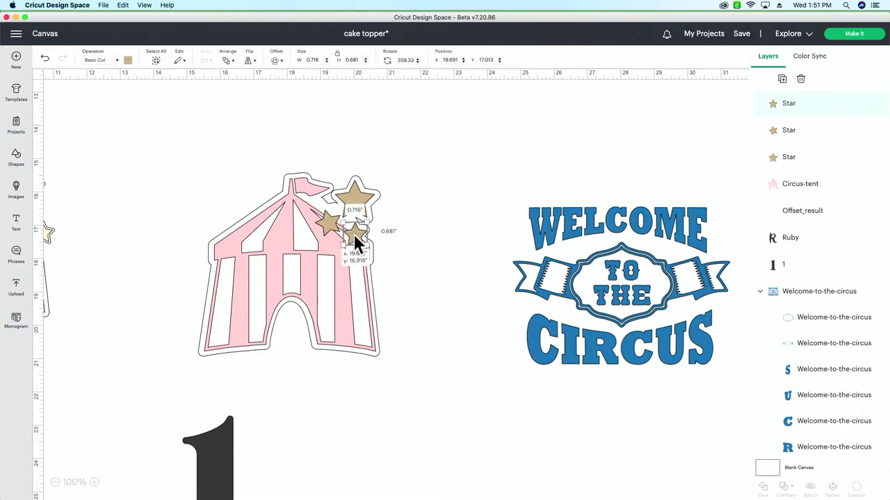
left_click(327, 224)
left_click_drag(326, 225, 325, 224)
left_click(439, 180)
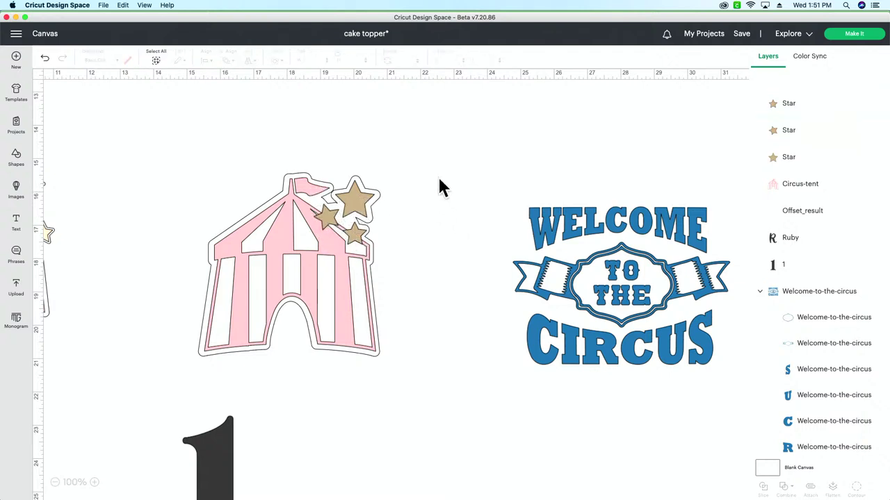
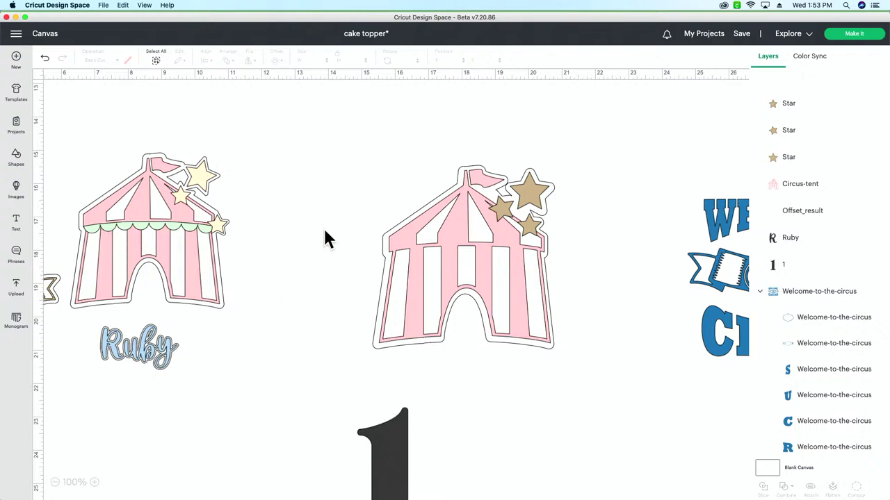
Add a half circle, shrink it to about 0.417 by 0.834 in and rotate it flat side up beside the tent.
scroll(433, 233, "right", 5)
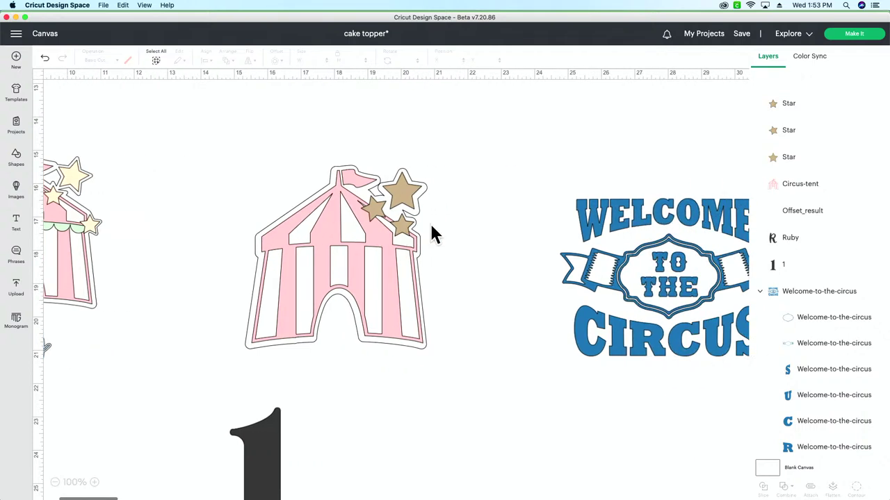
left_click(17, 156)
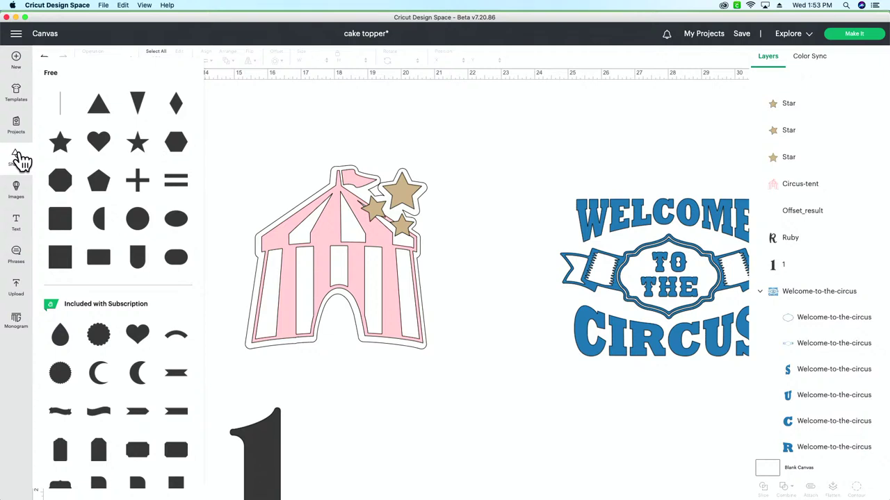
left_click(101, 223)
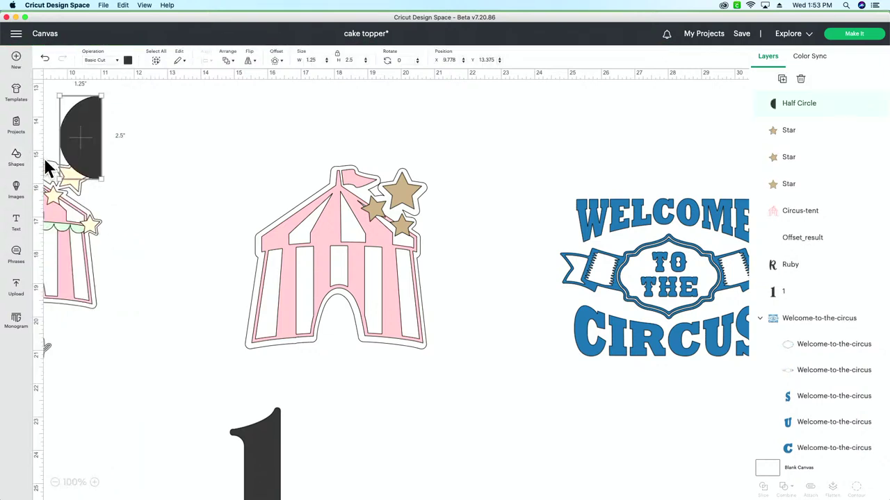
left_click_drag(72, 144, 248, 260)
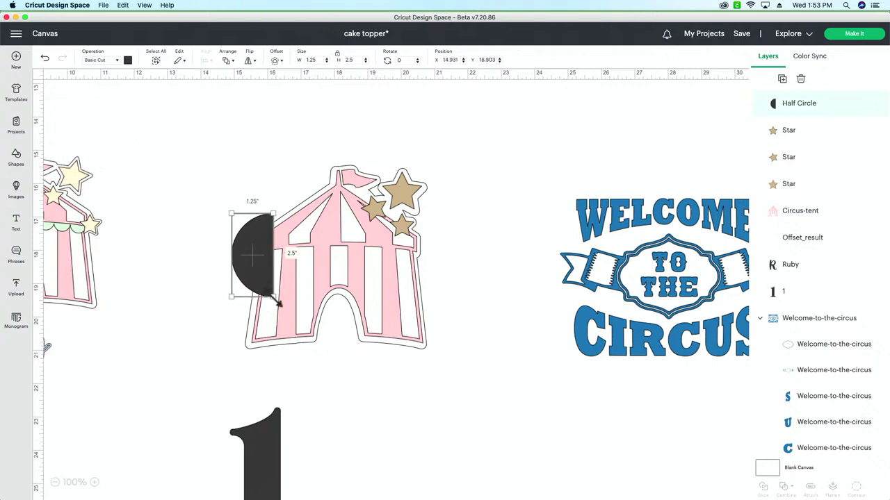
left_click_drag(273, 300, 212, 285)
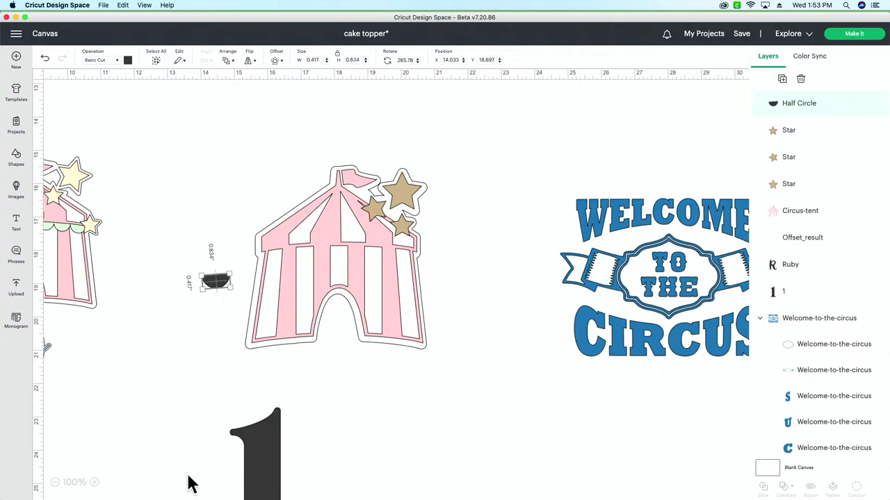
Fit the half circle under the left end of the roof edge, about 0.347 by 0.693 in, rotated about 260°.
left_click(93, 482)
left_click(92, 482)
left_click(92, 482)
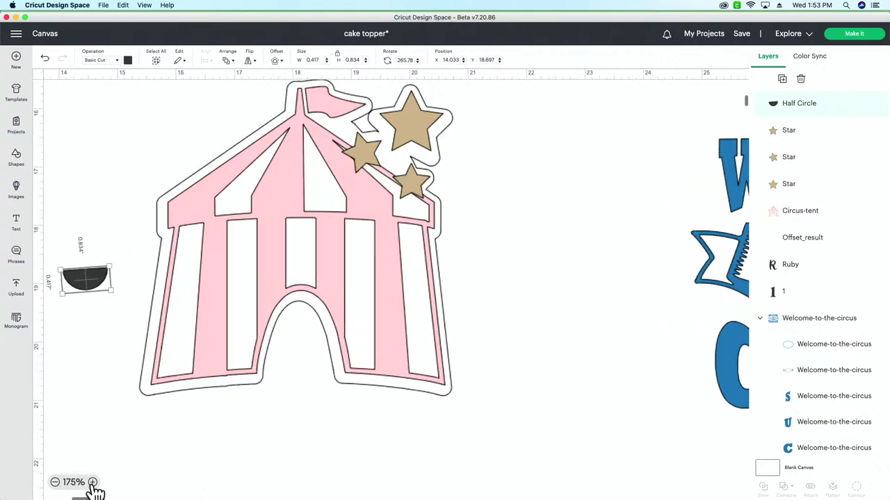
left_click(93, 482)
scroll(280, 248, "left", 5)
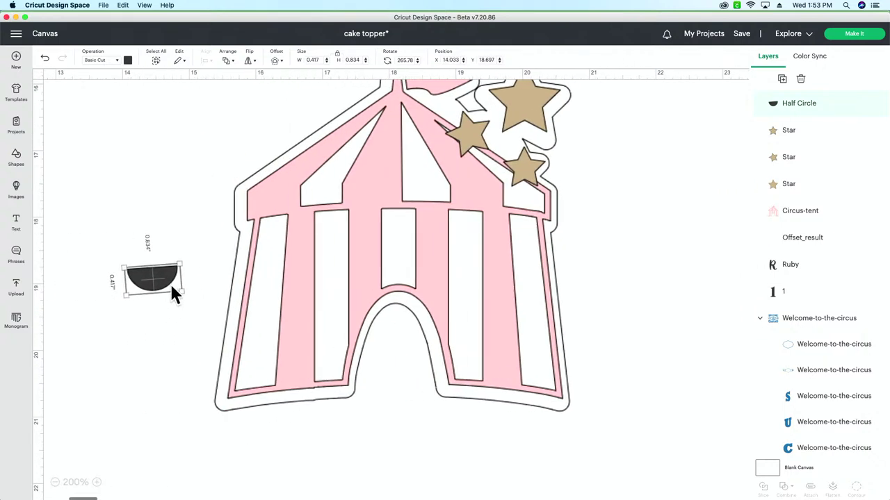
left_click_drag(160, 285, 278, 240)
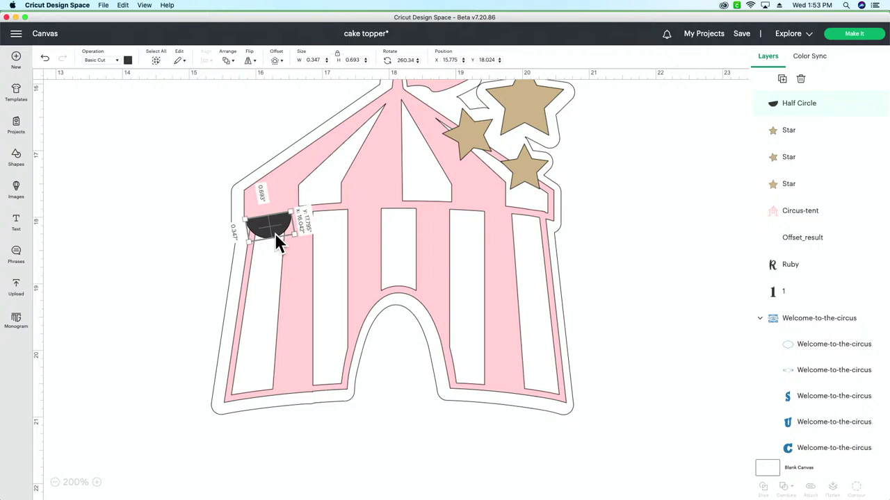
Duplicate the half circle five times and line the copies up side by side under the roof edge, angled to follow its curve.
left_click(782, 79)
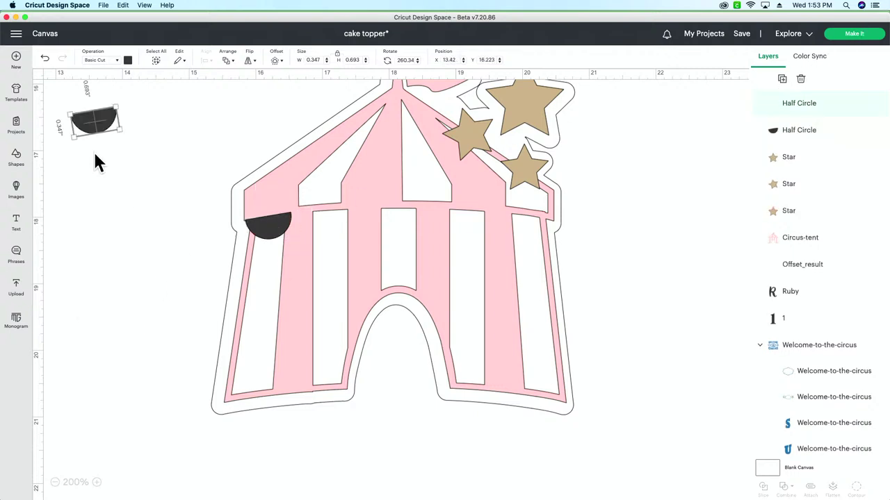
left_click_drag(101, 130, 322, 233)
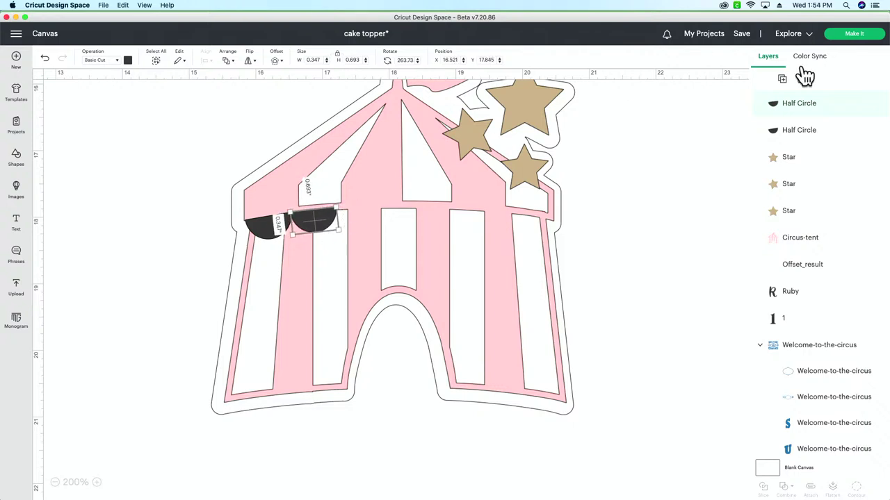
left_click(782, 79)
left_click_drag(128, 146, 367, 224)
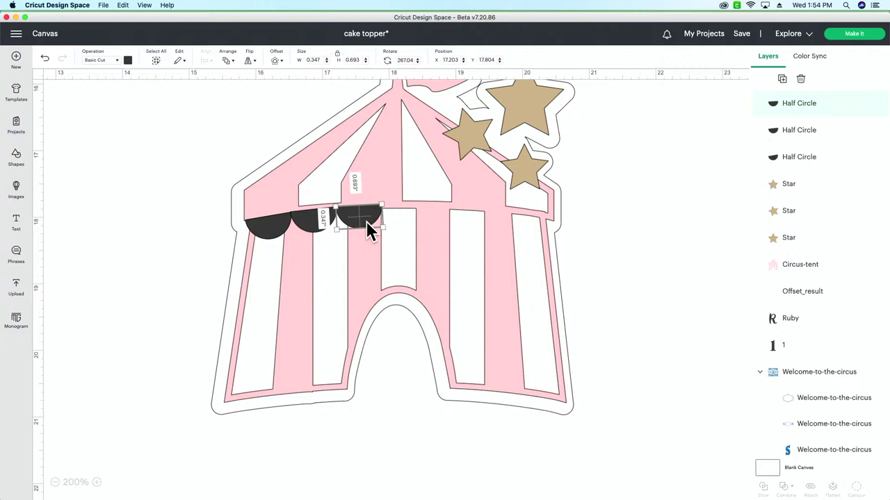
left_click(782, 79)
left_click_drag(125, 158, 407, 229)
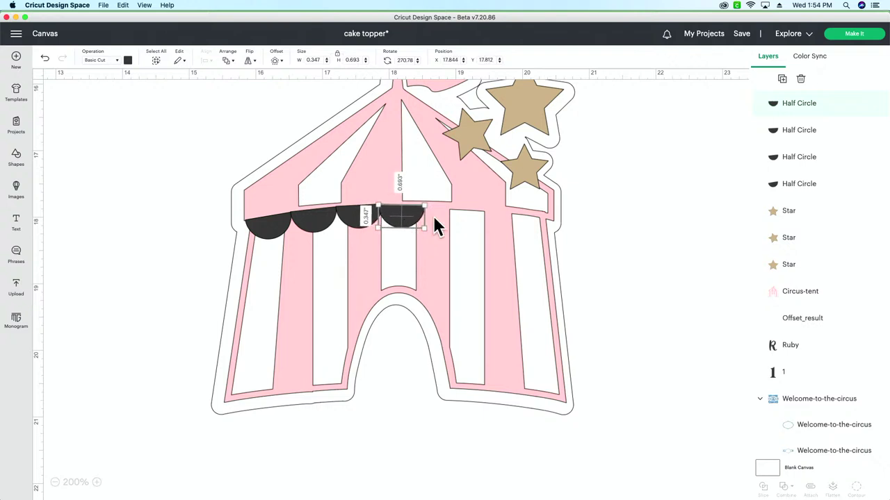
left_click(782, 78)
left_click_drag(154, 168, 462, 216)
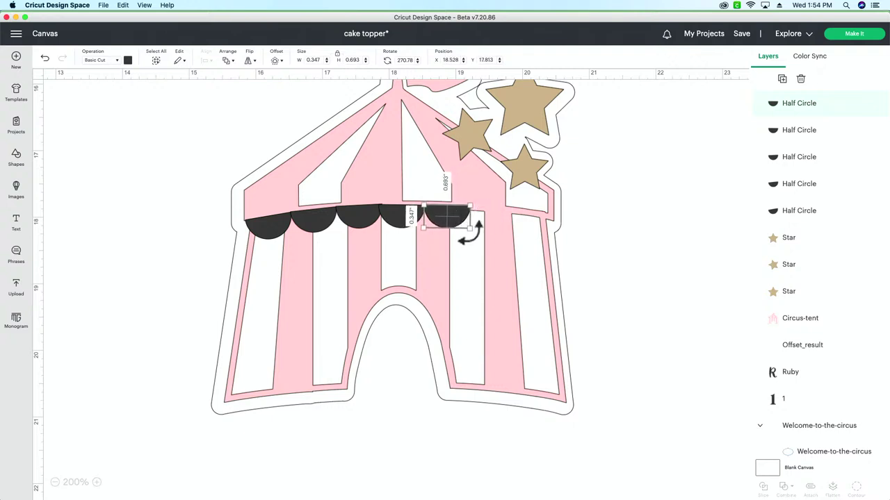
left_click(782, 79)
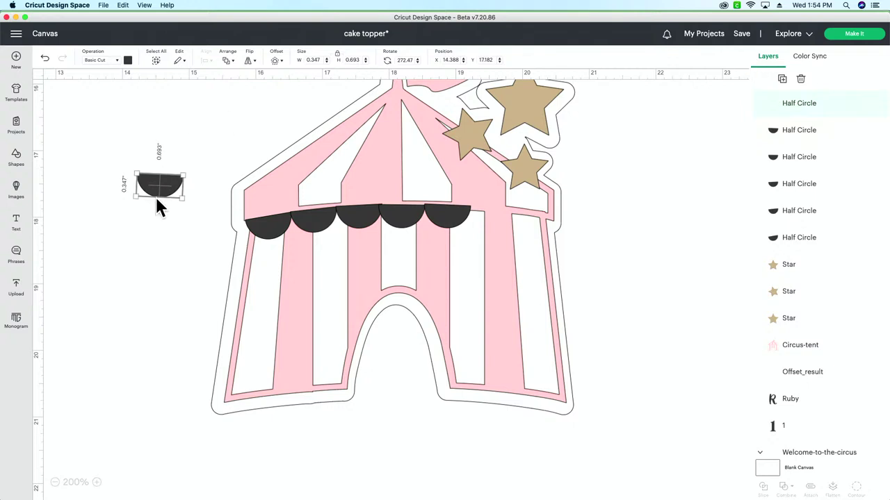
left_click_drag(158, 206, 490, 222)
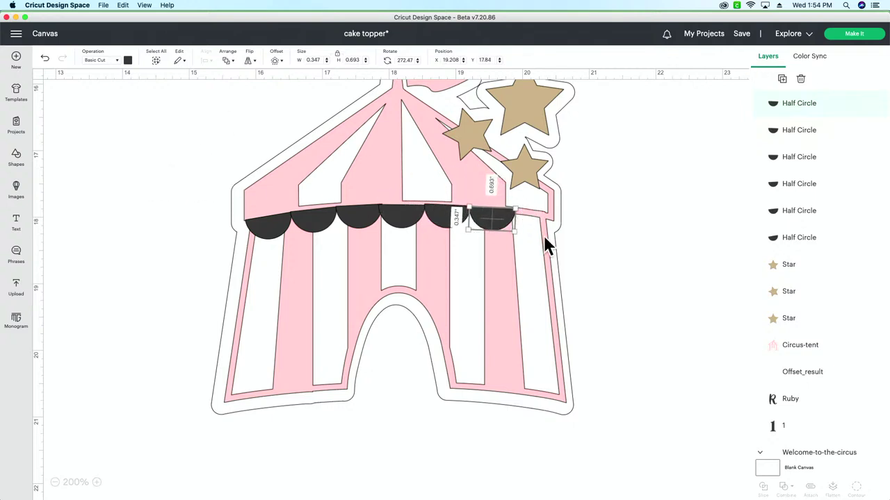
Duplicate the half circle once more and fit the copy under the right end of the roof edge, rotated about 276°.
left_click(782, 79)
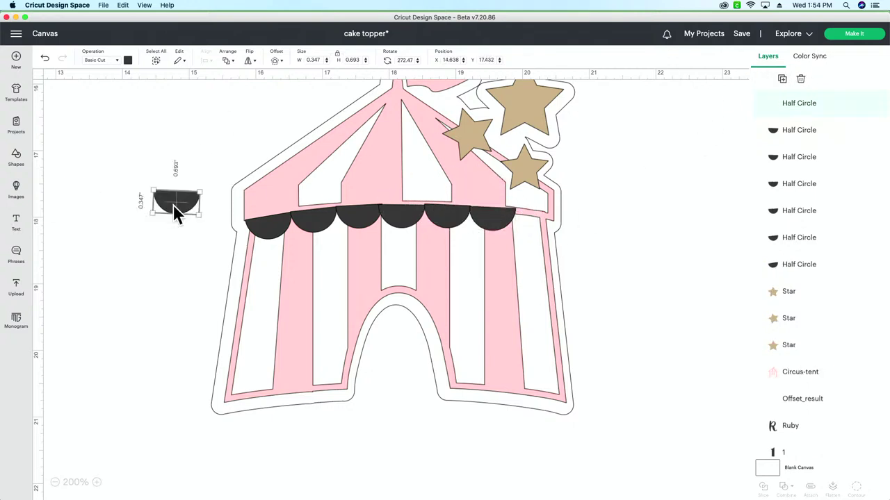
left_click_drag(179, 217, 541, 230)
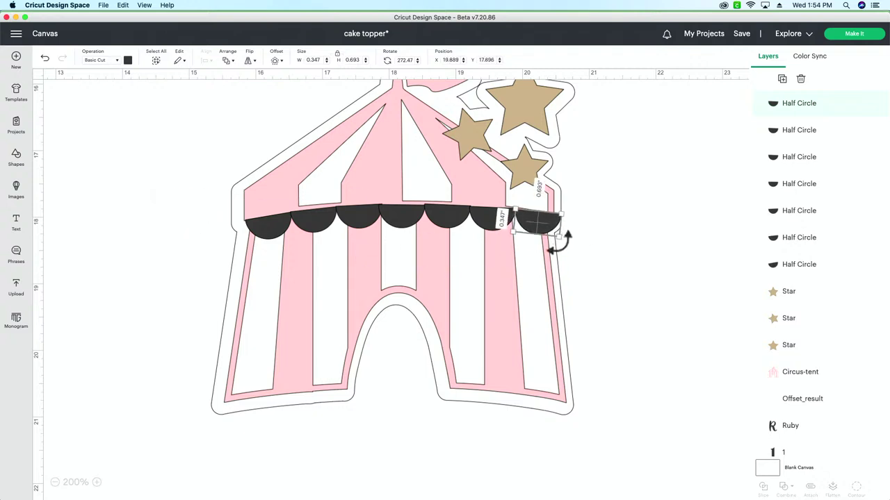
left_click_drag(551, 235, 545, 229)
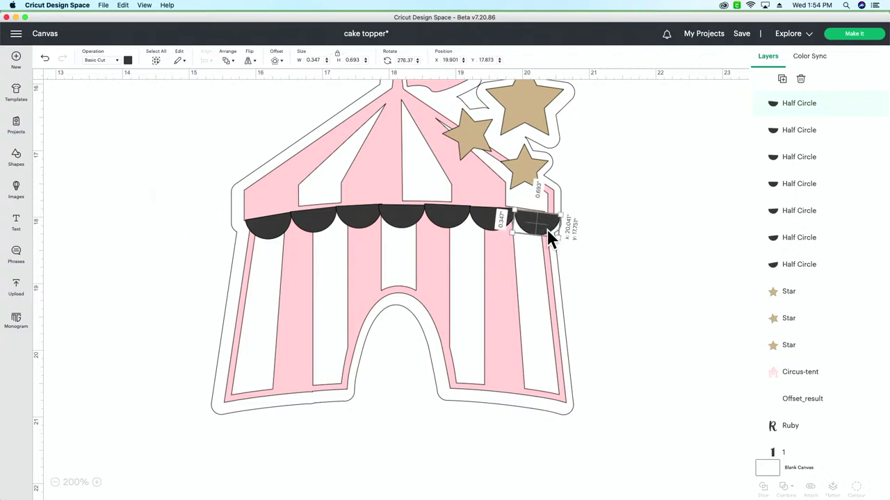
left_click(595, 281)
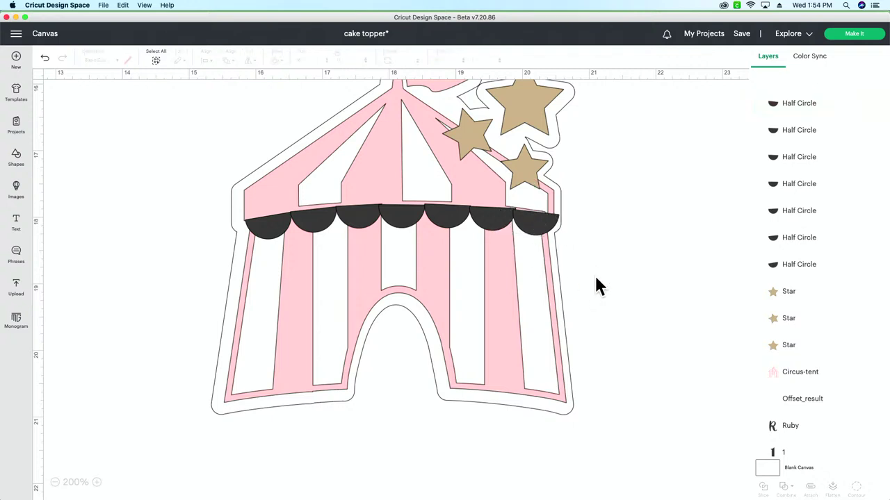
Nudge and re-angle the half circles to meet evenly along the roof curve, with the fifth from the left rotated about 271.67°.
scroll(577, 271, "down", 3)
left_click(492, 185)
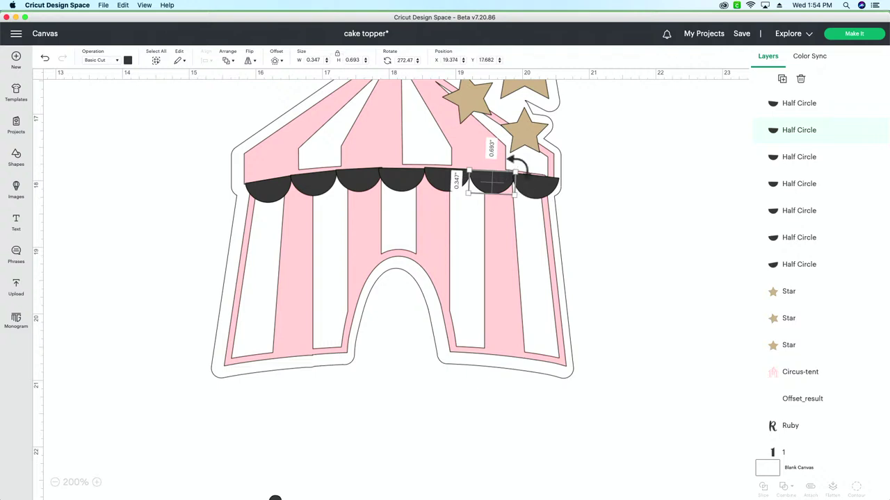
left_click_drag(518, 164, 535, 192)
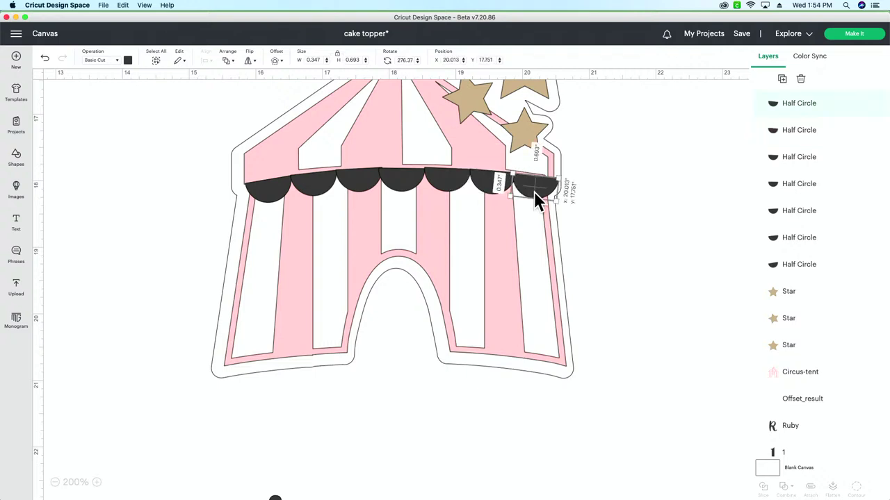
left_click(453, 186)
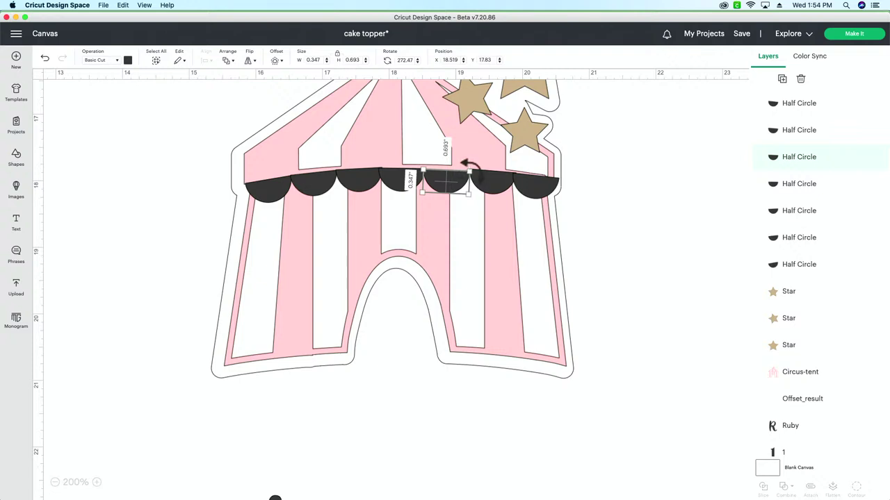
left_click_drag(448, 192, 448, 186)
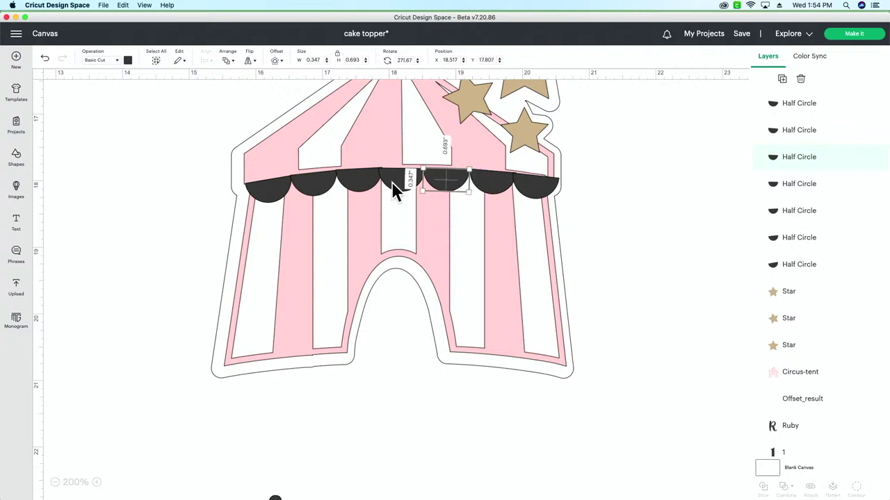
left_click(394, 189)
left_click(353, 182)
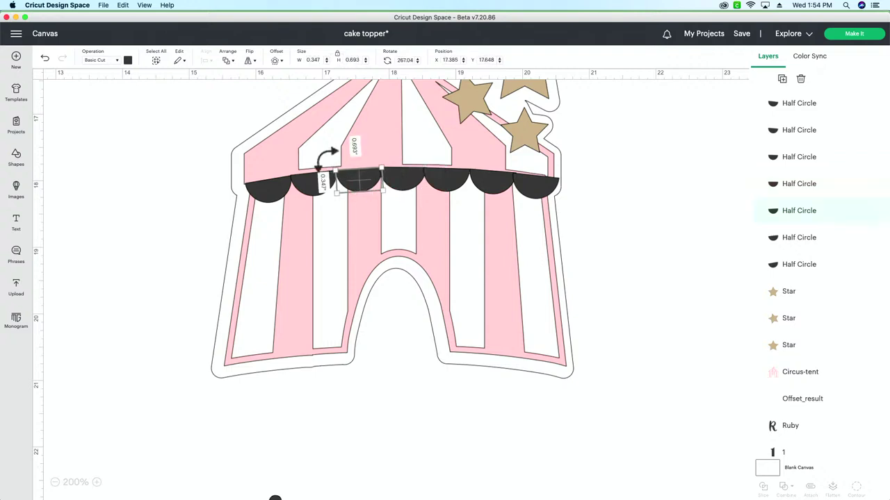
left_click(313, 191)
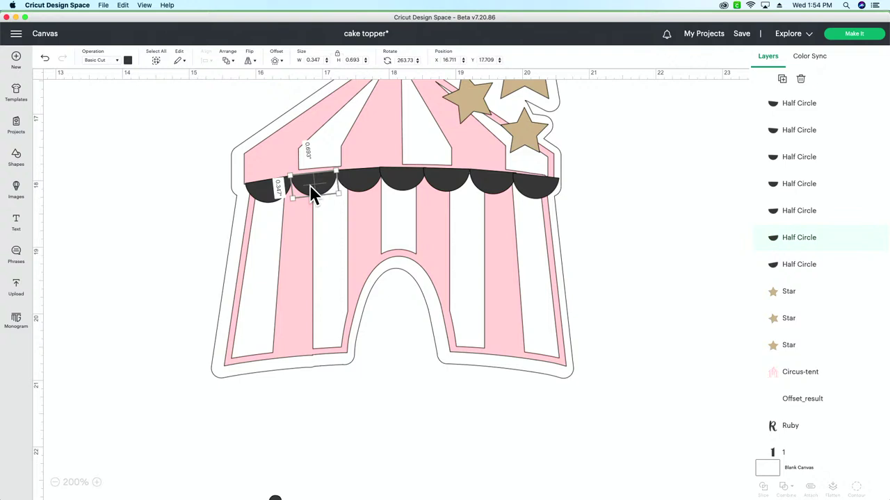
left_click(176, 201)
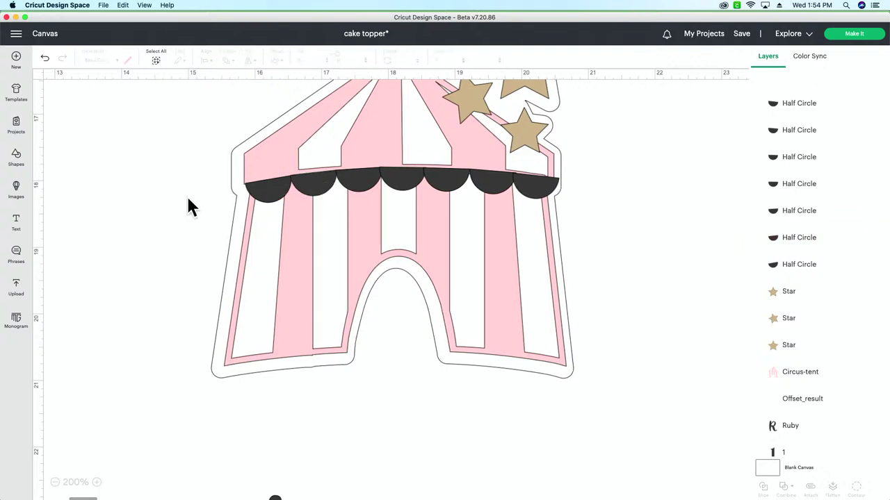
Fine-tune the rotation of the second half circle from the left to about 263.49°.
left_click(331, 176)
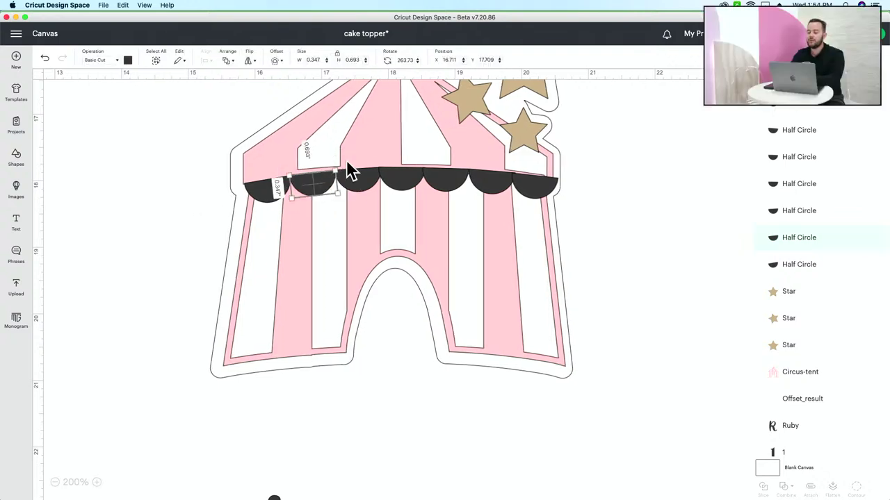
left_click(348, 171)
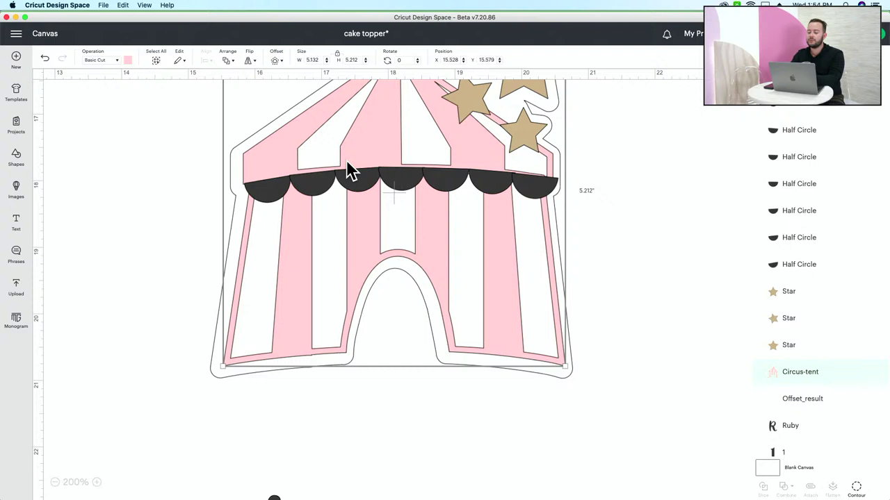
left_click(163, 200)
left_click(318, 193)
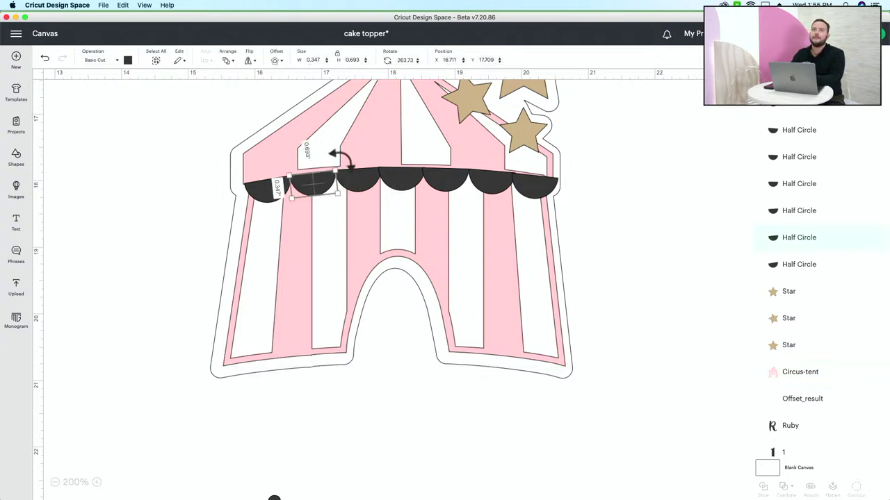
left_click_drag(341, 160, 350, 171)
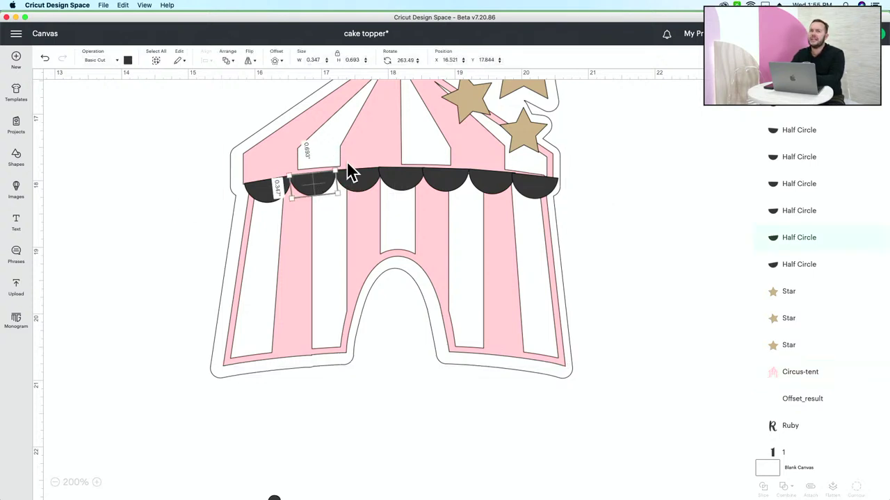
Select all seven half circles together and shrink the row to about 4.636 by 0.526 in, matching the roof's width.
left_click(255, 196)
left_click(310, 191, "shift")
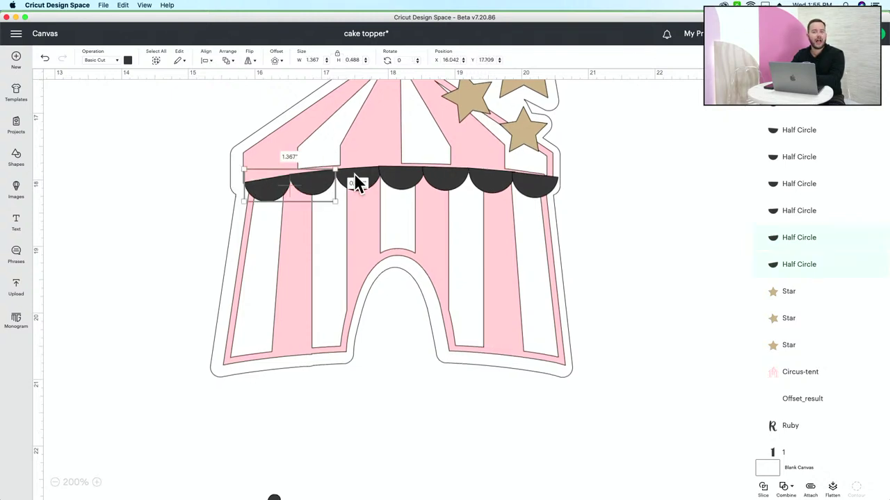
left_click(353, 183, "shift")
left_click(407, 179, "shift")
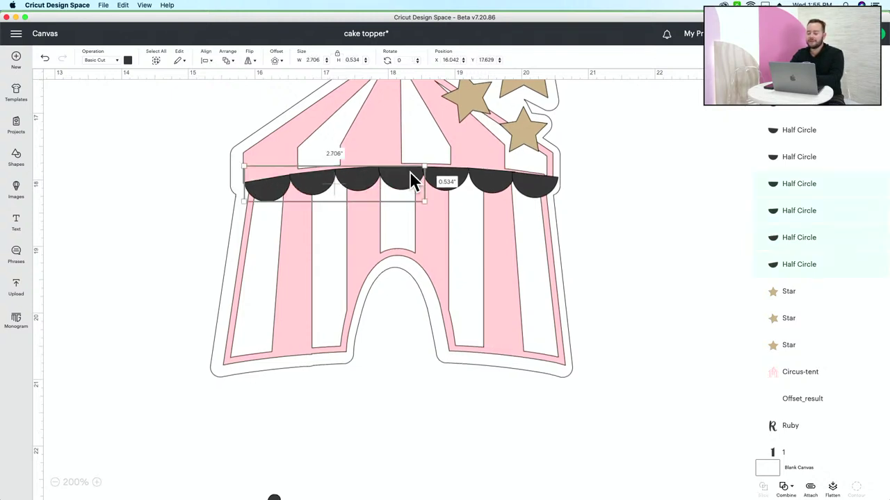
left_click(461, 178, "shift")
left_click(504, 183, "shift")
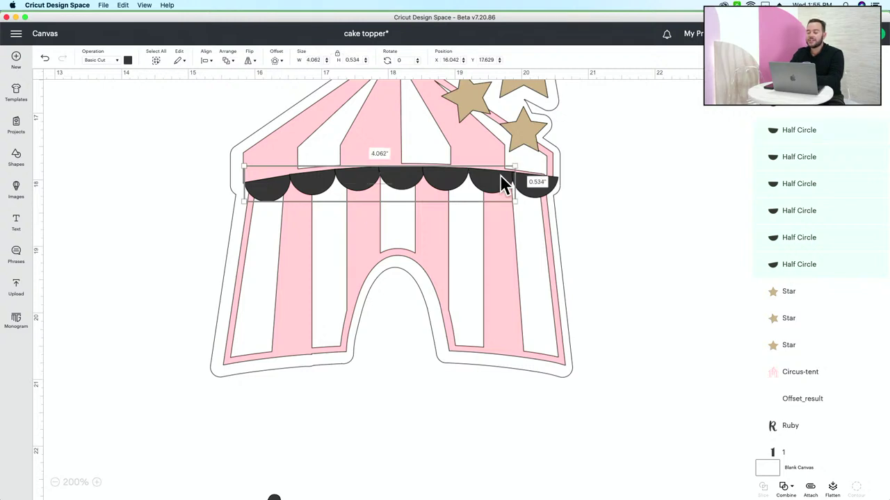
left_click(536, 189, "shift")
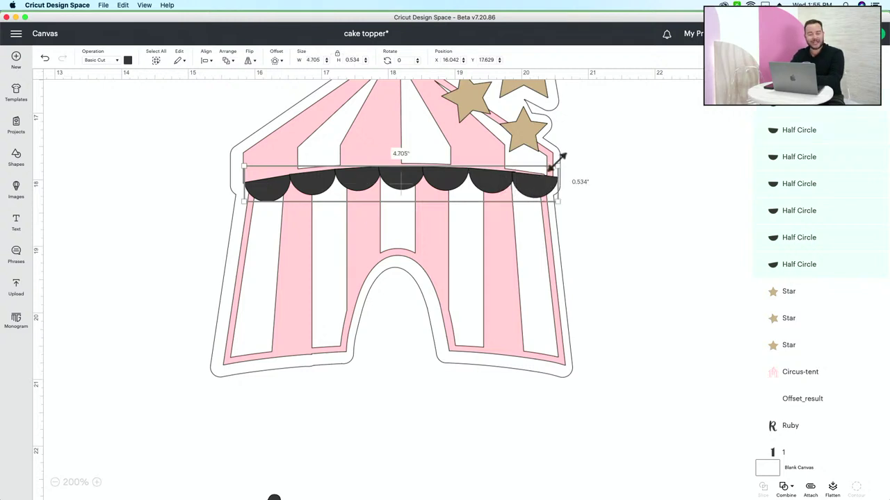
left_click_drag(556, 163, 554, 164)
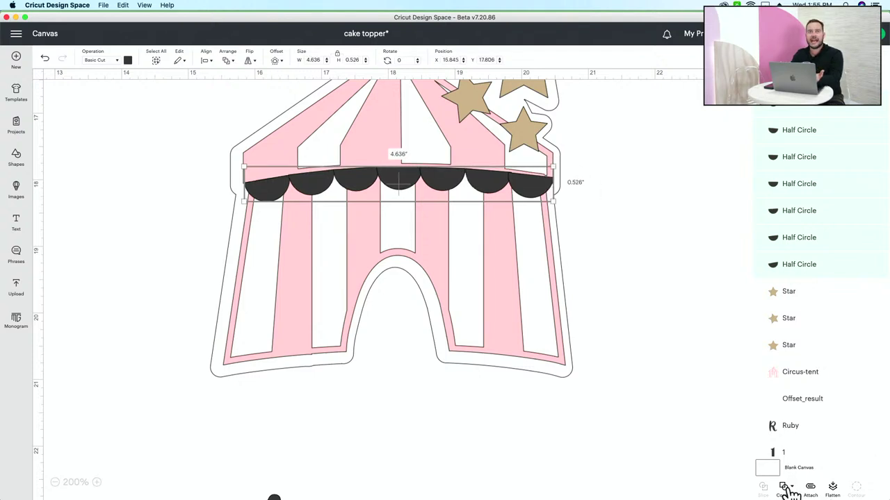
left_click(587, 454)
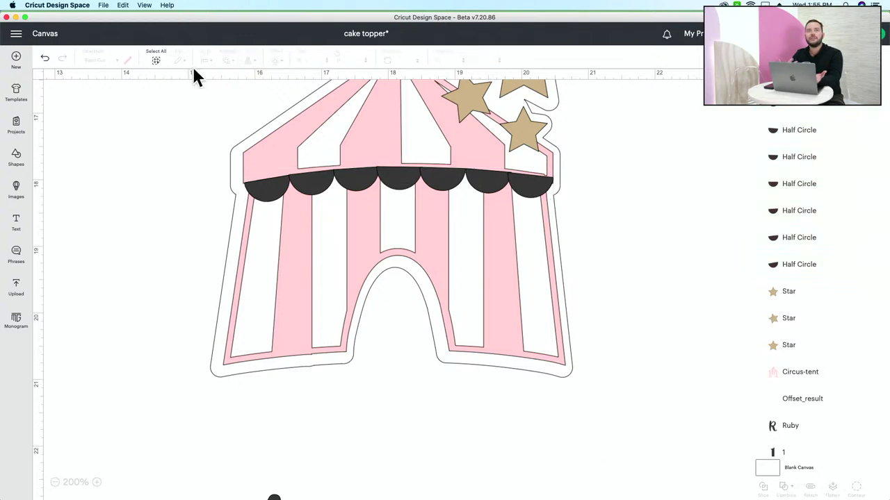
Examine the machine calibration options for Print Then Cut, then close them without printing a calibration sheet.
left_click(16, 36)
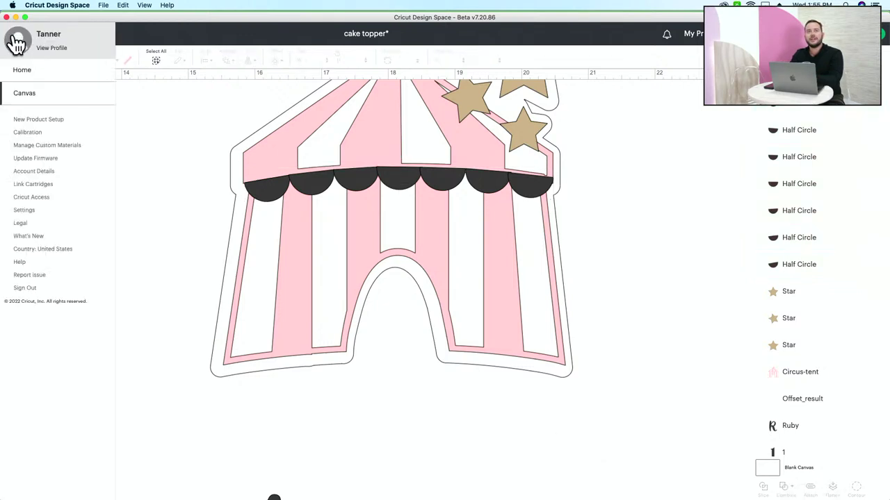
left_click(173, 38)
left_click(16, 36)
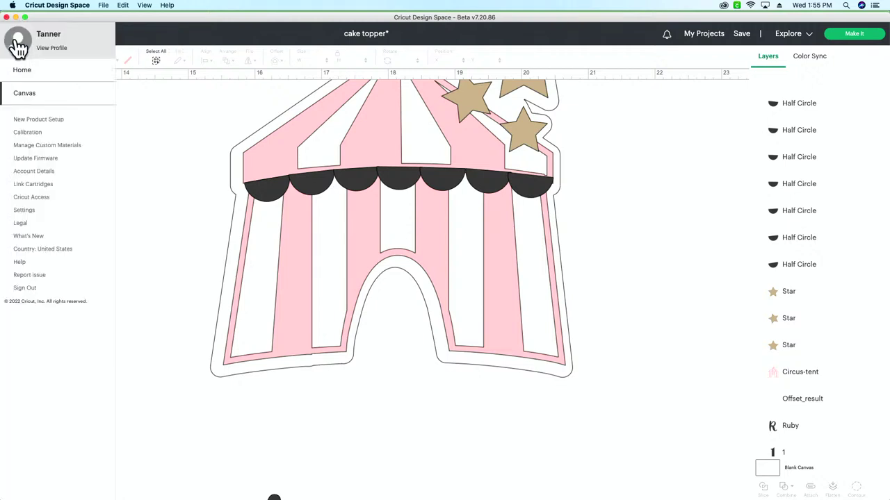
left_click(26, 133)
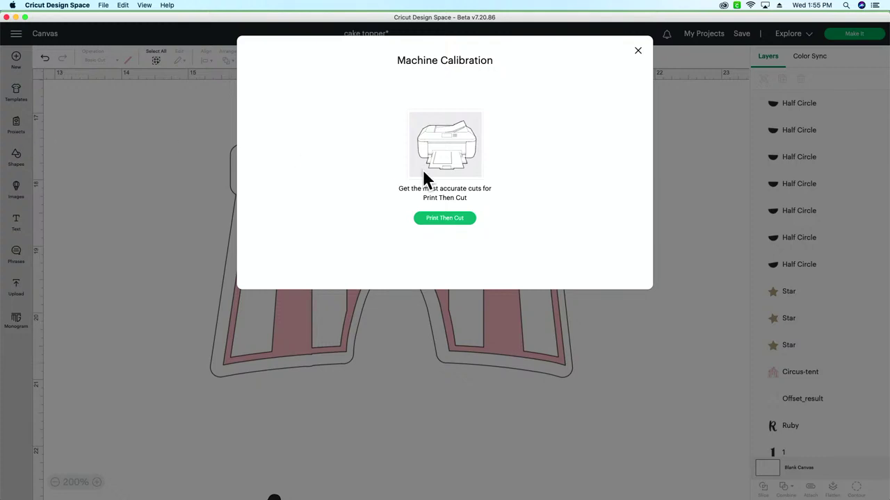
left_click(458, 219)
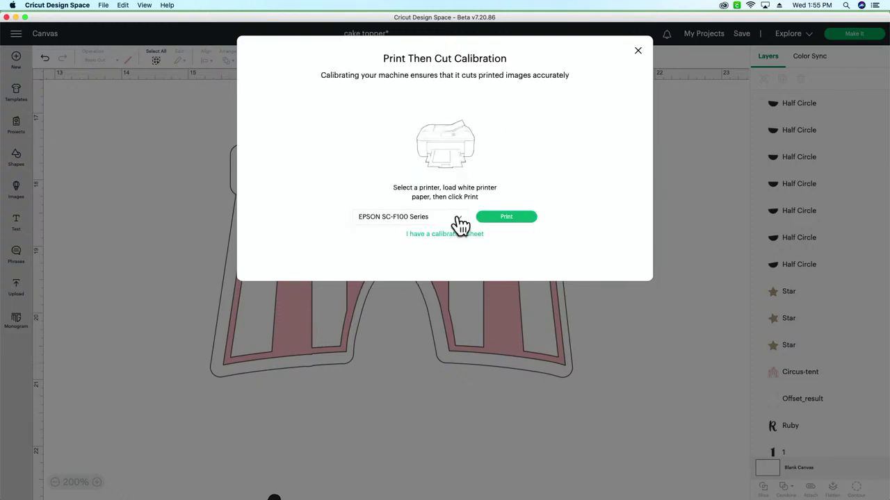
left_click(638, 53)
left_click(17, 35)
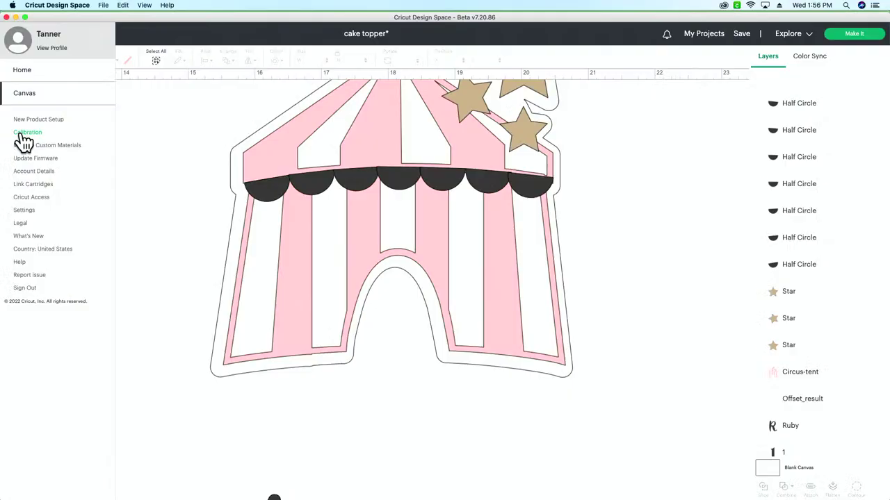
left_click(23, 134)
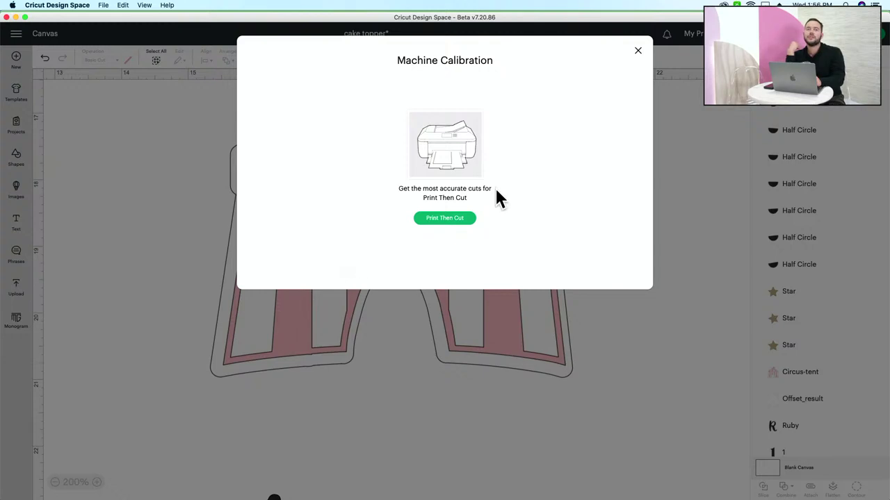
left_click(638, 55)
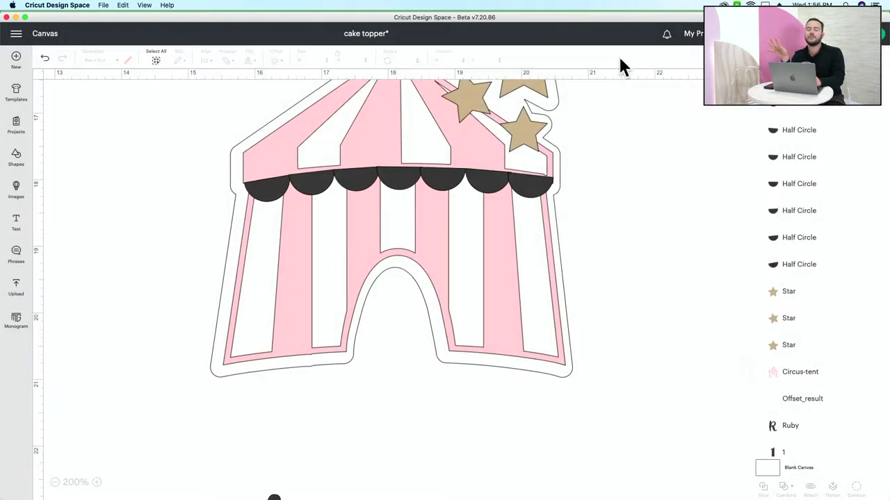
Recolor all seven half circles of the scalloped trim light blue from the material colors.
left_click(256, 195)
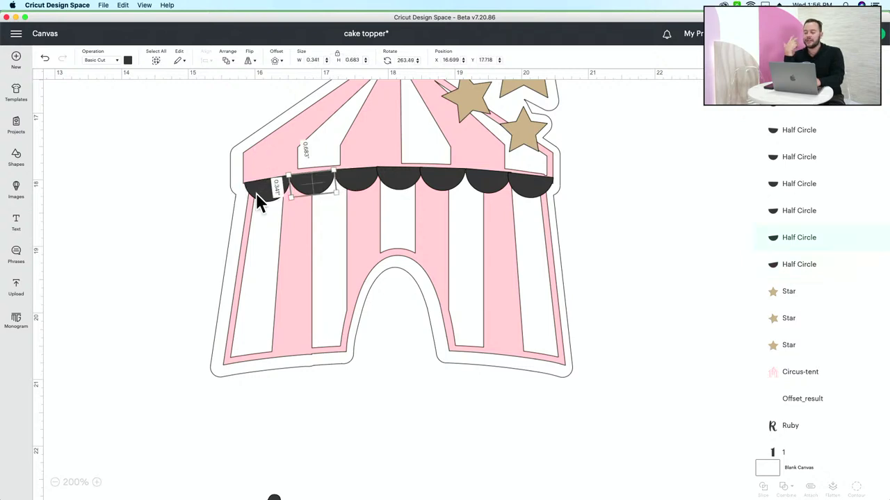
left_click(313, 186, "shift")
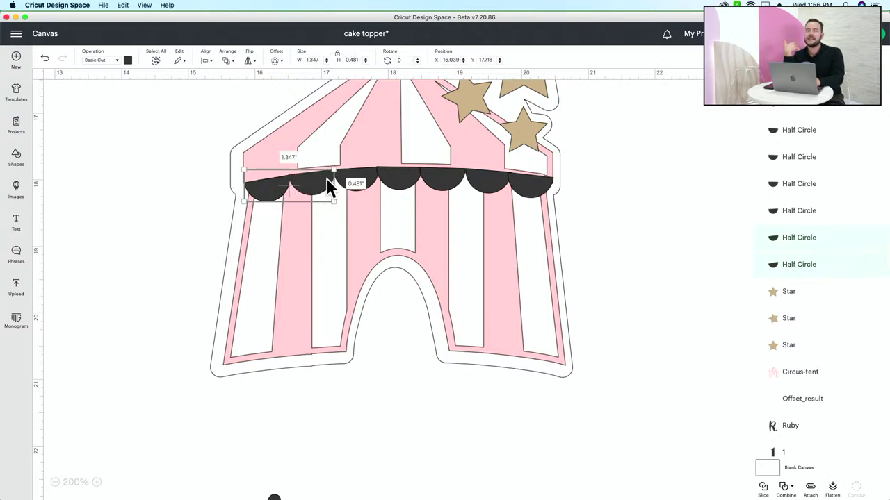
left_click(373, 179, "shift")
left_click_drag(410, 180, 535, 198)
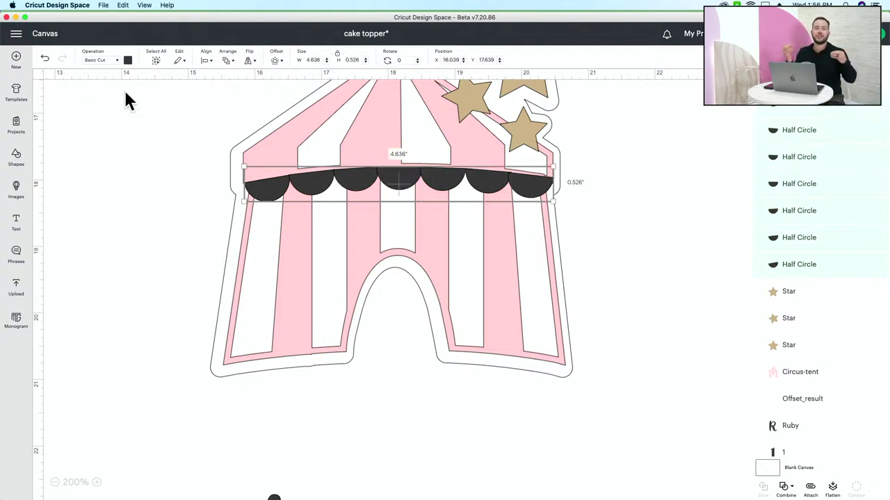
left_click(128, 60)
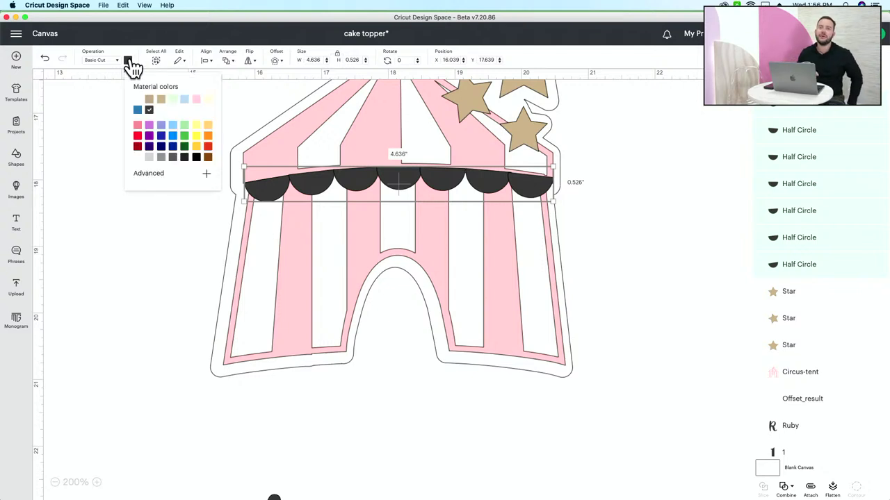
left_click(173, 99)
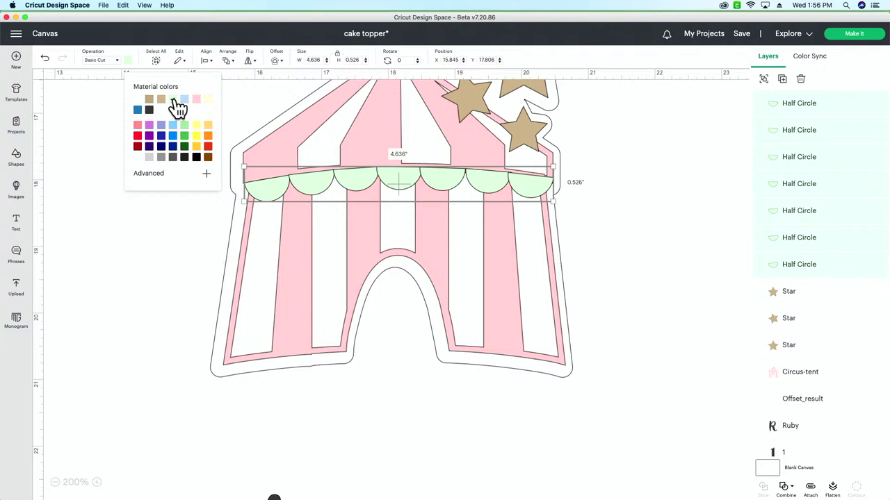
left_click(184, 99)
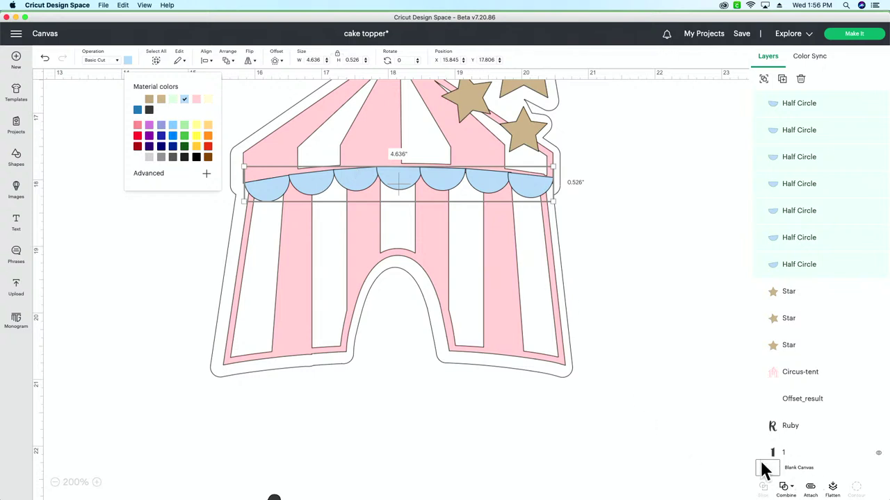
Try to unite the seven light blue half circles of the trim into one shape.
left_click(788, 495)
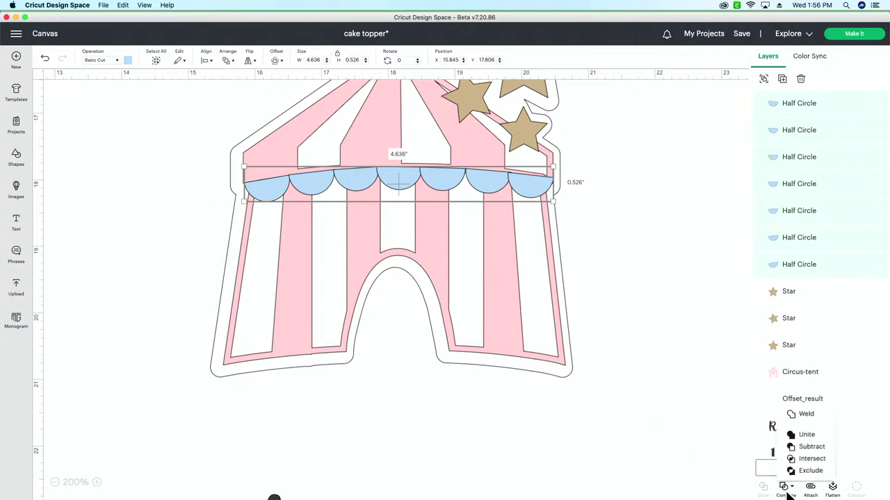
left_click(794, 435)
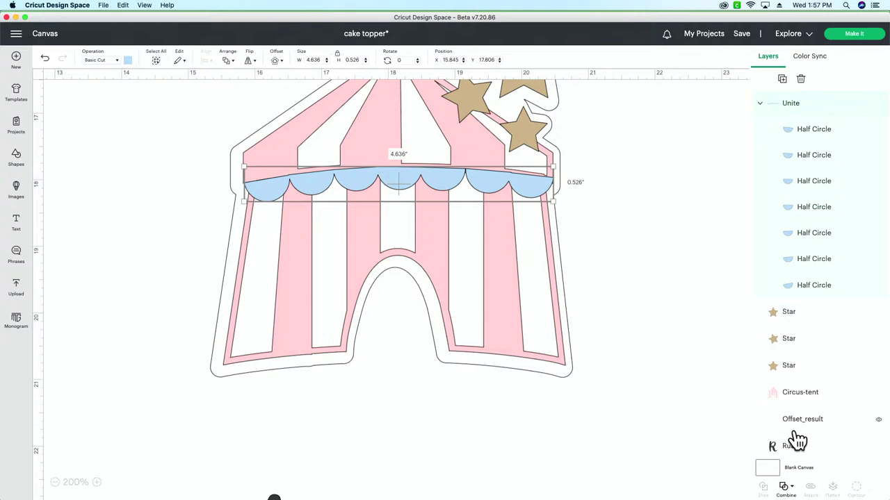
scroll(792, 436, "down", 1)
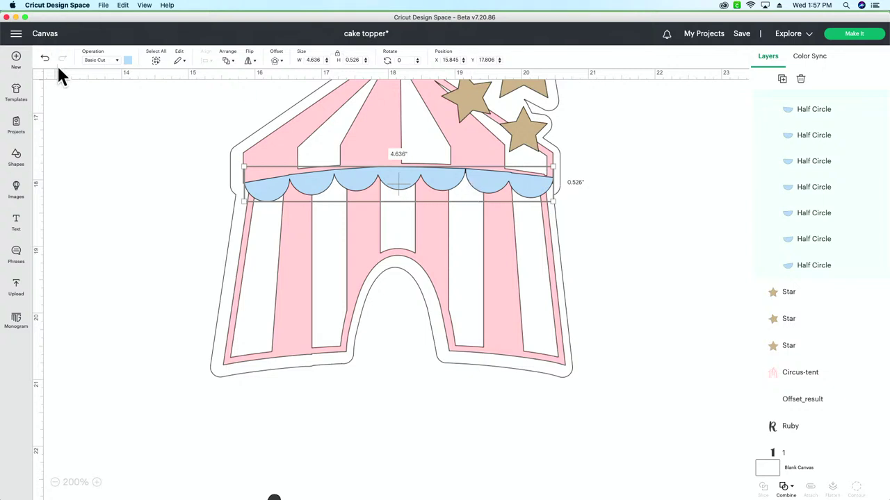
left_click(786, 490)
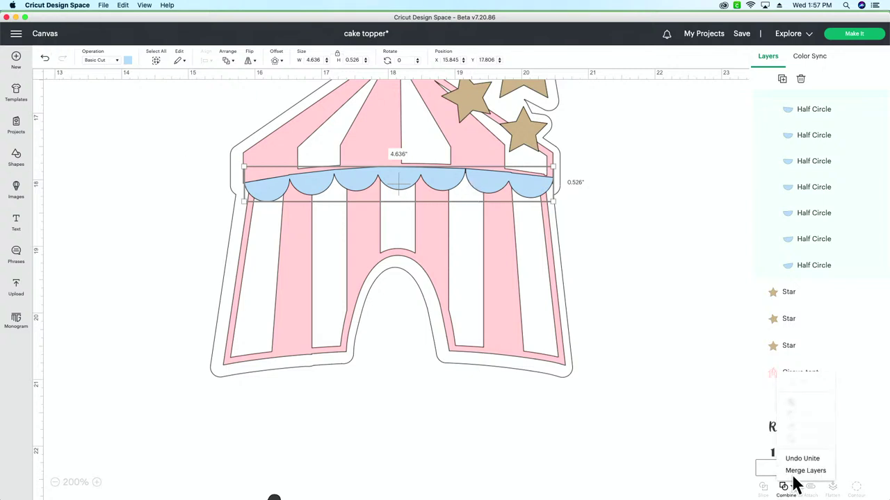
left_click(776, 467)
Nudge the row of half circles slightly and try grouping the seven pieces together.
left_click_drag(484, 185, 485, 185)
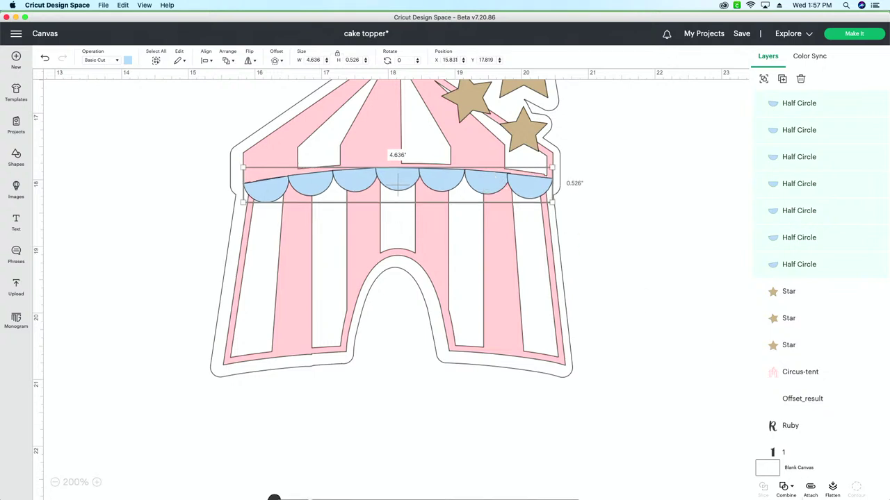
mouse_move(417, 499)
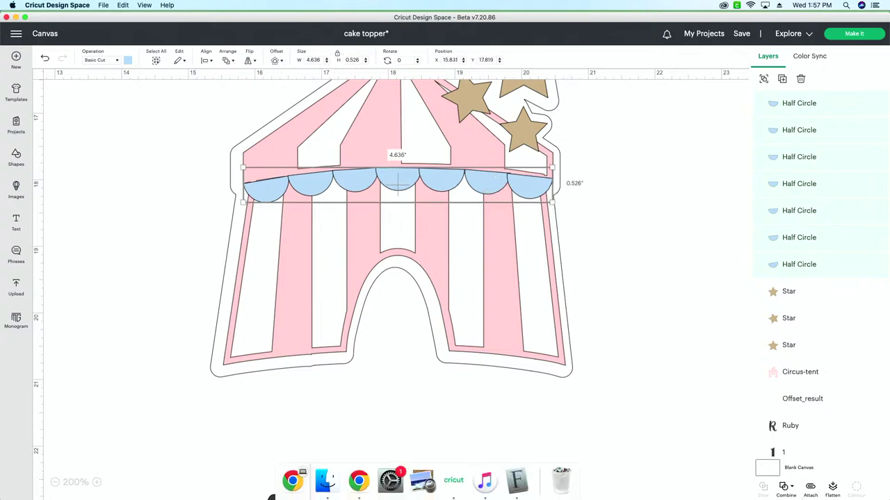
left_click(764, 79)
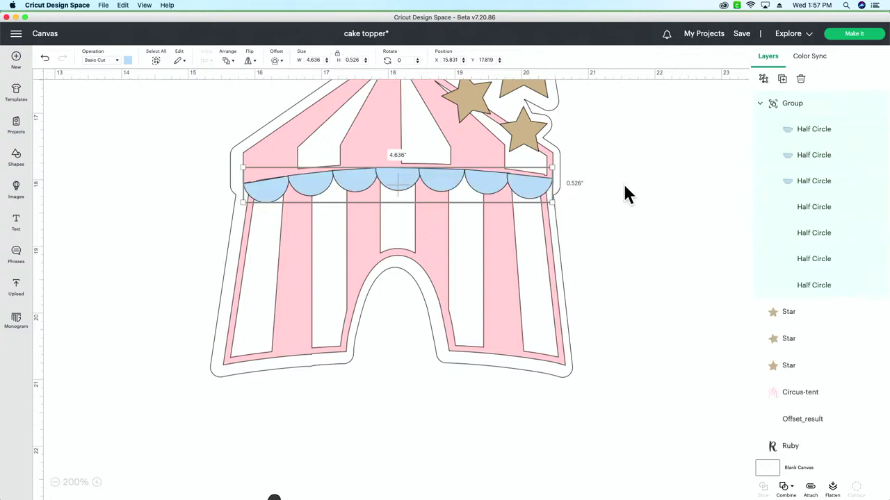
left_click(595, 221)
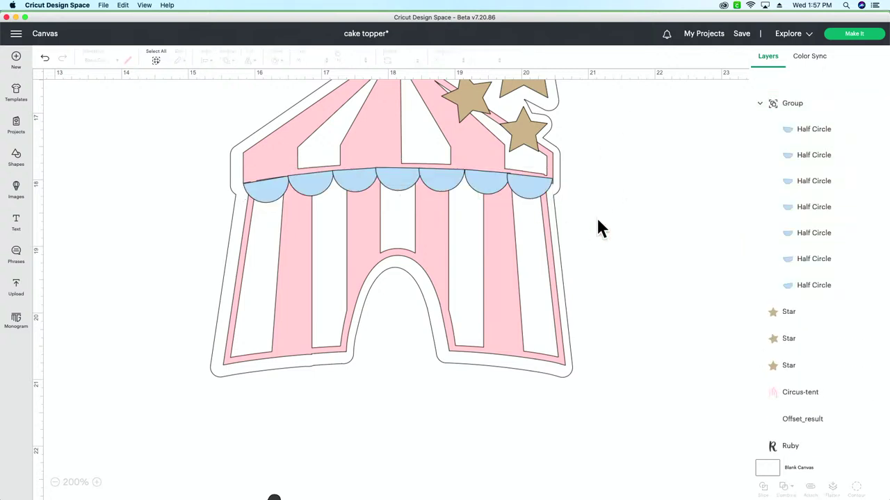
left_click(491, 194)
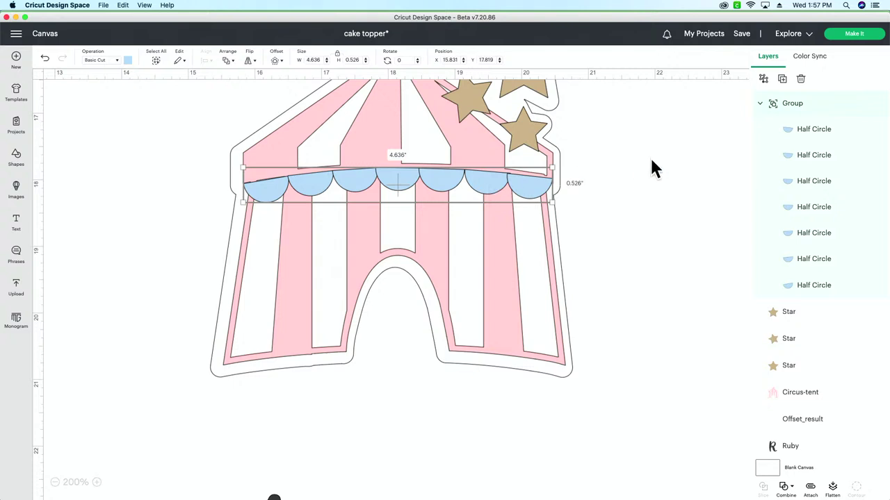
left_click(765, 80)
Nudge the two rightmost half circles closer to their neighbors so the scallops overlap.
left_click(516, 195)
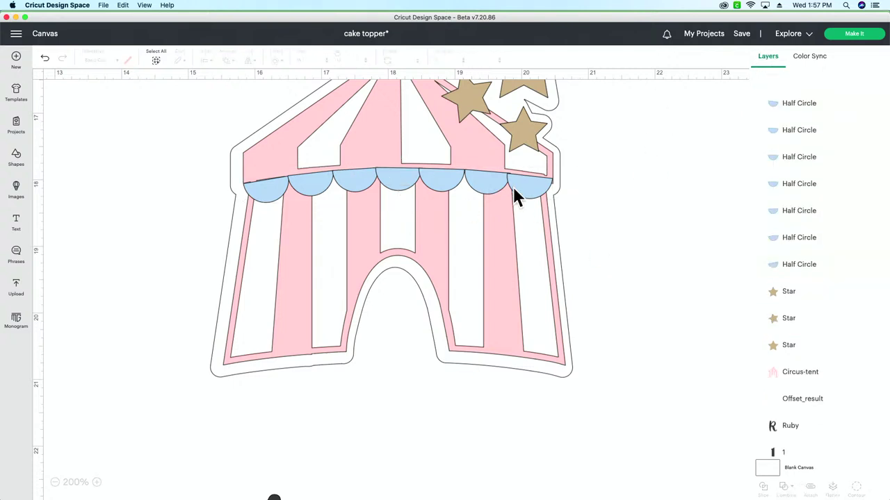
left_click(491, 192)
left_click_drag(491, 193, 537, 189)
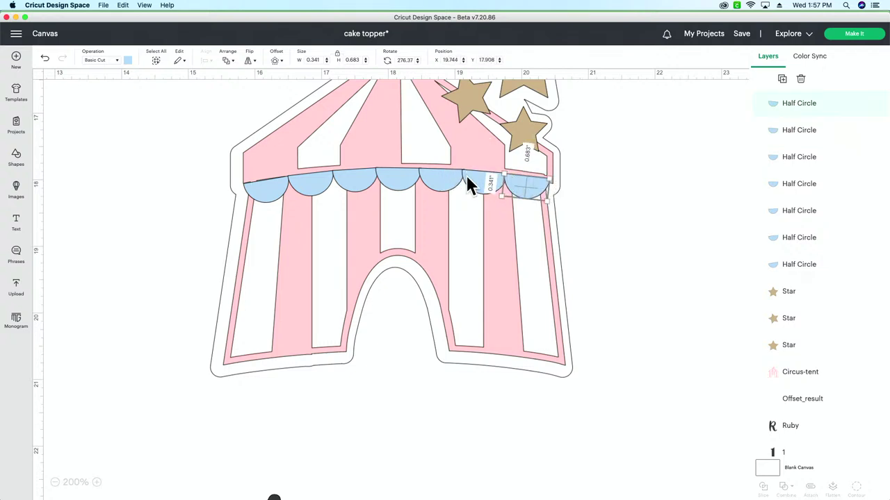
Unite all seven half circles into one scalloped trim and nudge it up against the roof edge to about X 15.831, Y 17.792.
left_click(855, 134, "shift")
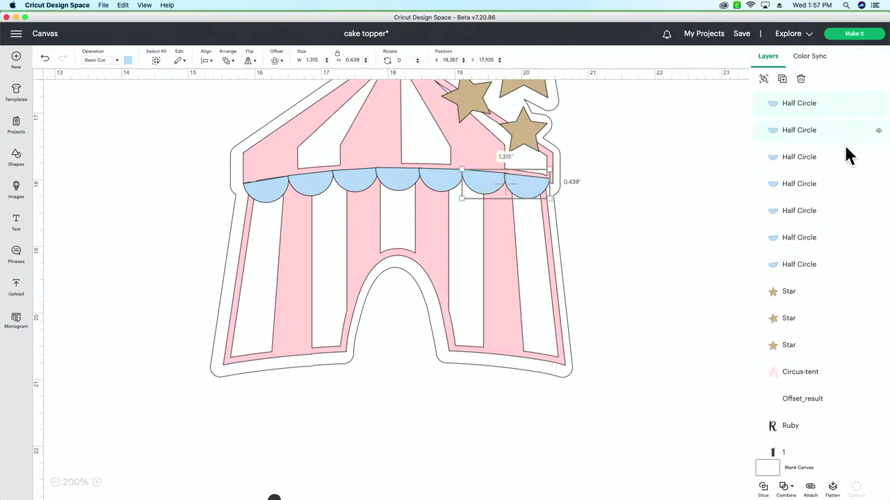
left_click(843, 162, "shift")
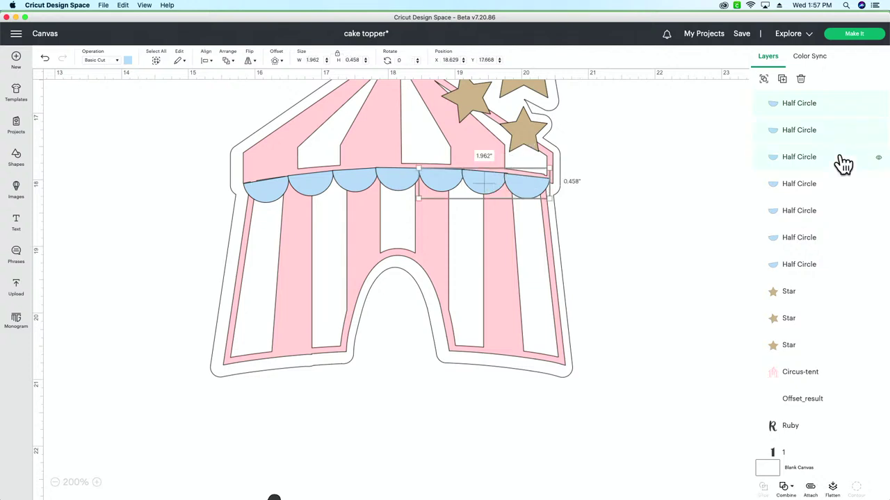
left_click(843, 187, "shift")
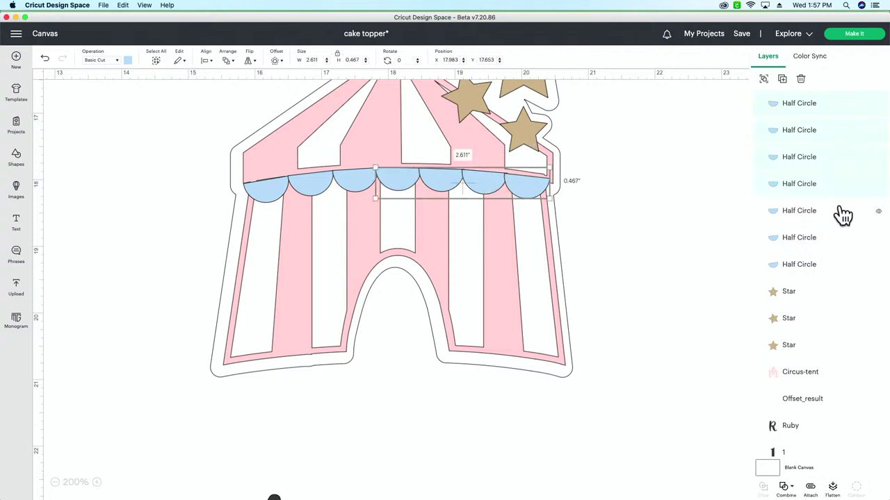
left_click(844, 214, "shift")
left_click(838, 240, "shift")
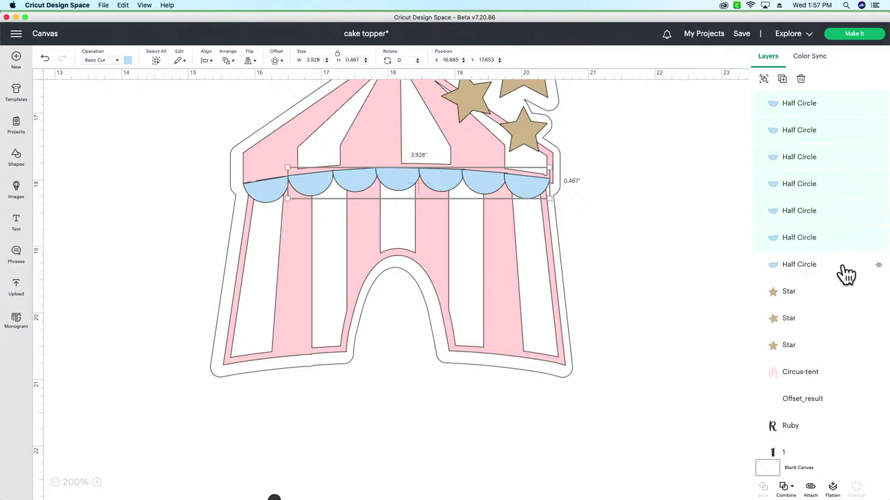
left_click(845, 272, "shift")
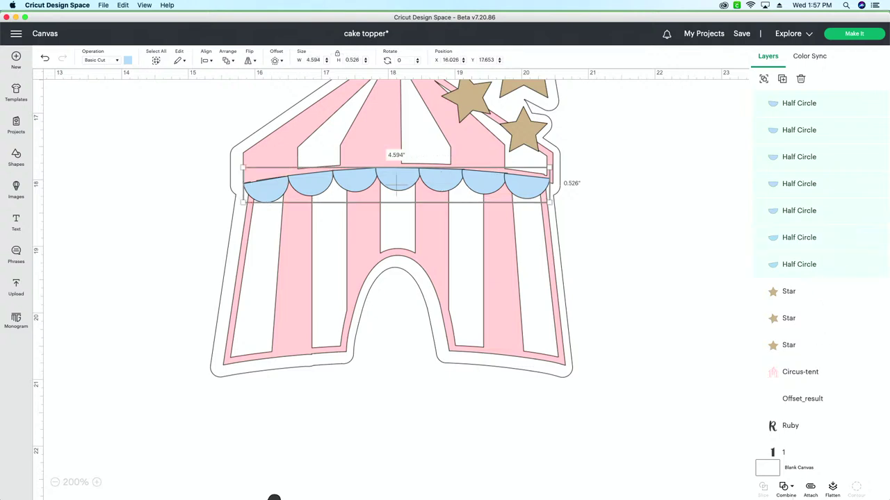
left_click(787, 488)
left_click(801, 435)
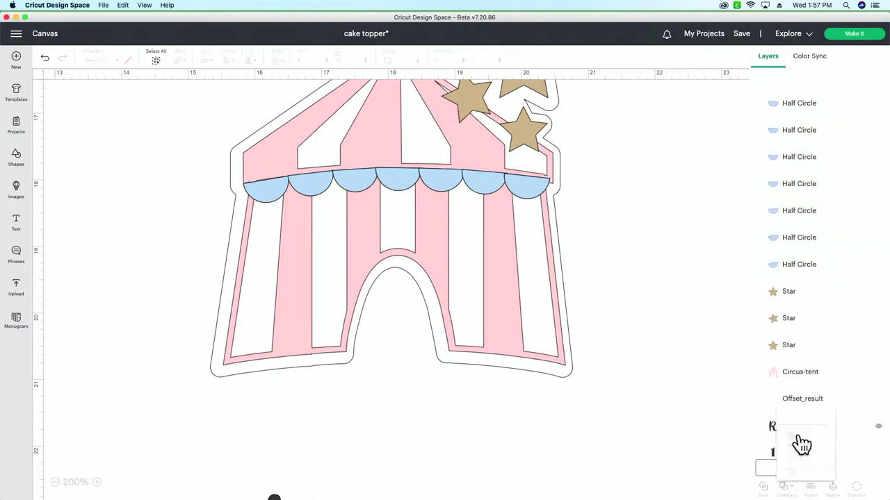
mouse_move(482, 189)
left_mouse_down()
mouse_move(491, 193)
mouse_move(486, 187)
left_mouse_up()
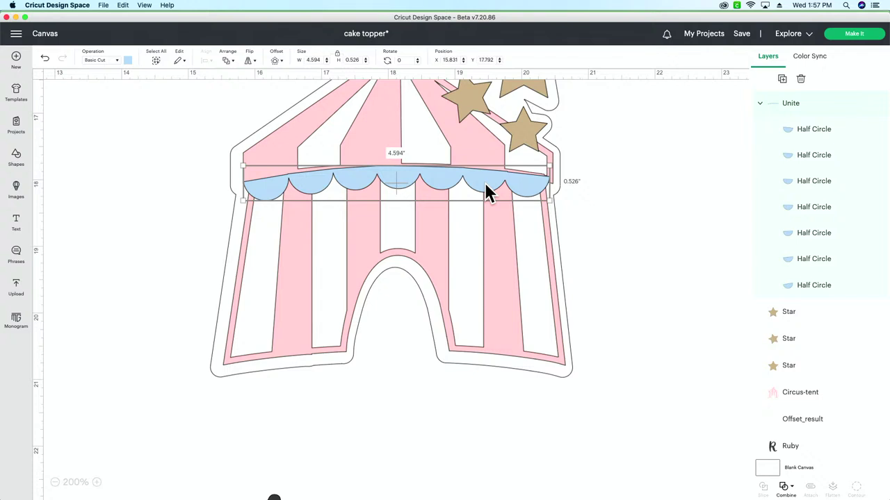
Ungroup the blue Welcome-to-the-circus image into its separate letters, frame and banner pieces.
left_click(55, 482)
left_click(55, 482)
left_click(55, 482)
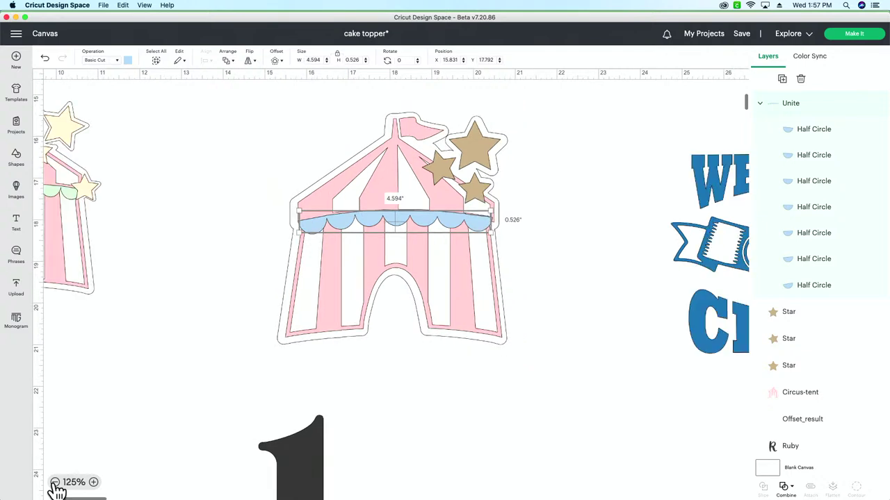
left_click(55, 483)
scroll(303, 322, "left", 5)
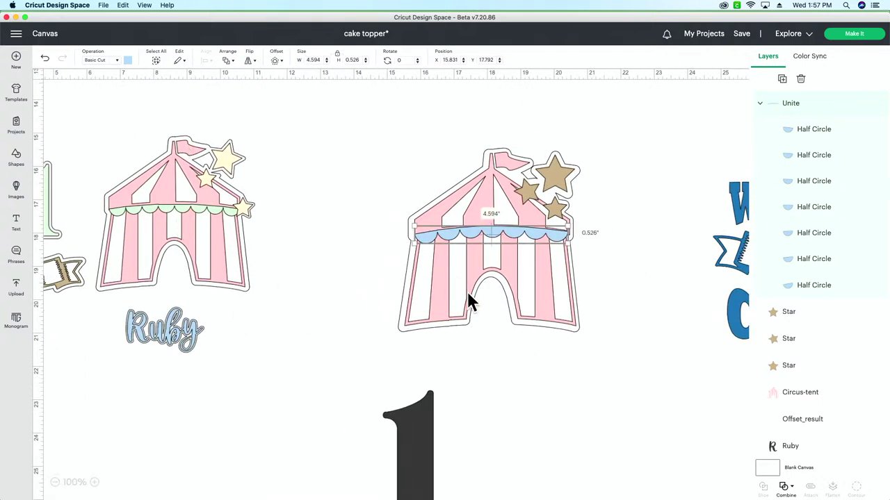
scroll(543, 363, "right", 5)
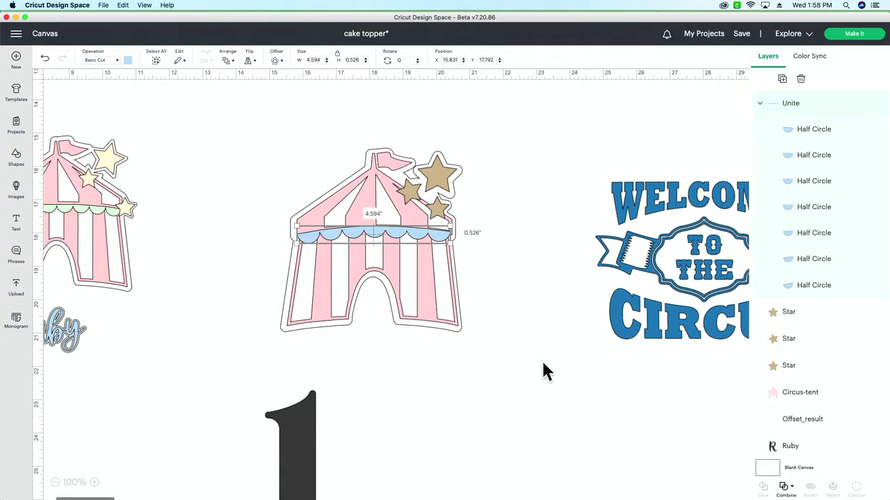
scroll(543, 363, "right", 1)
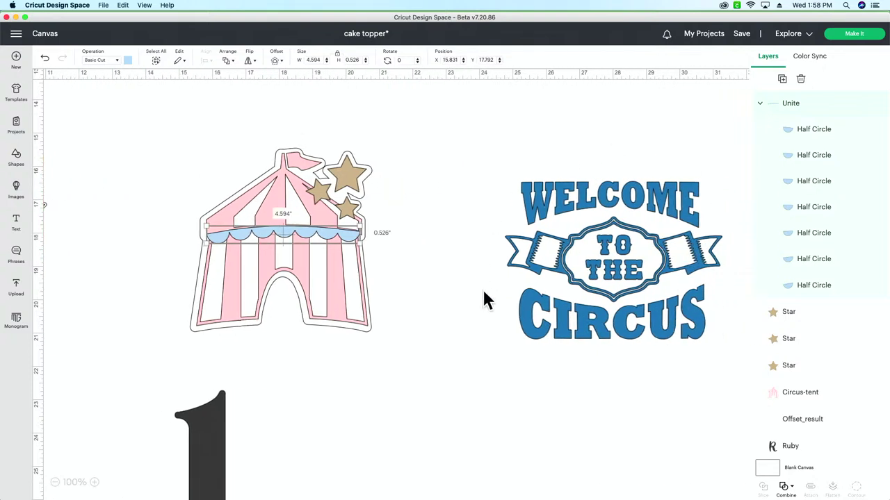
scroll(425, 378, "right", 4)
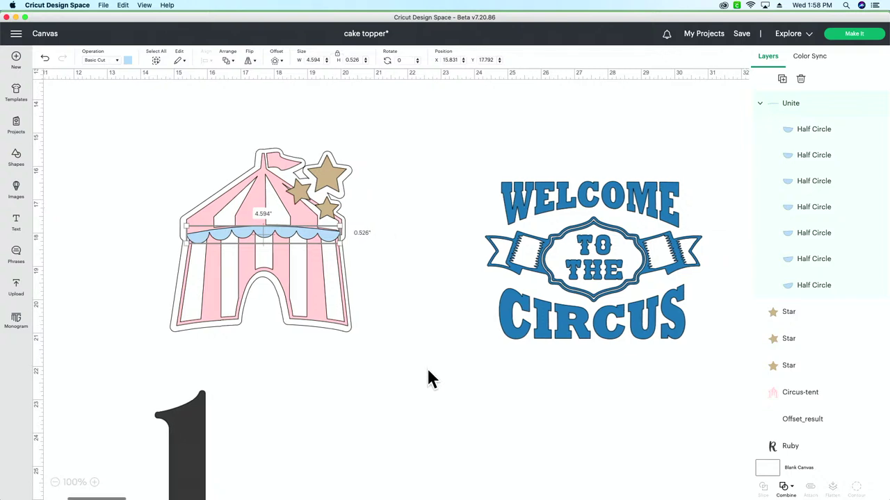
left_click(453, 303)
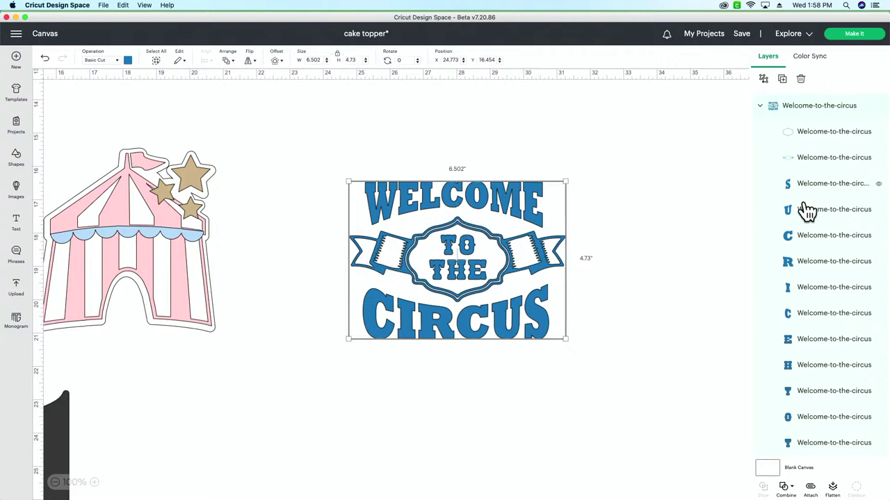
scroll(821, 411, "down", 3)
scroll(825, 402, "down", 4)
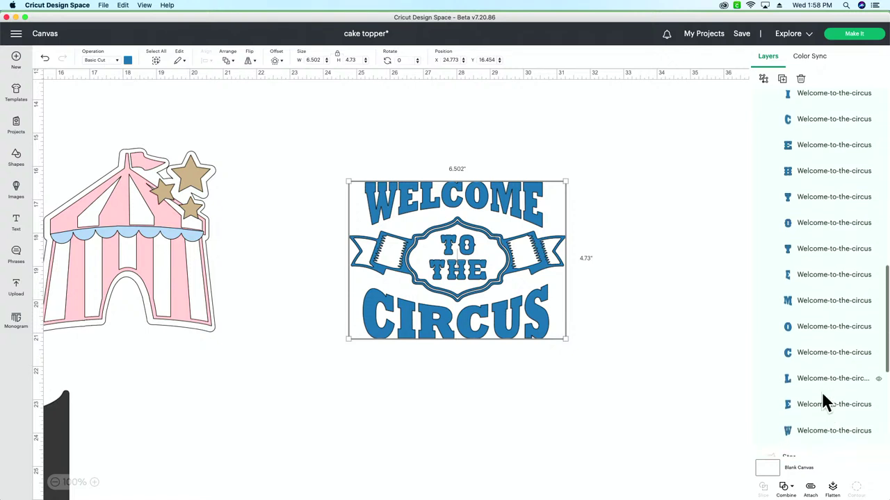
scroll(821, 403, "up", 7)
scroll(806, 153, "up", 2)
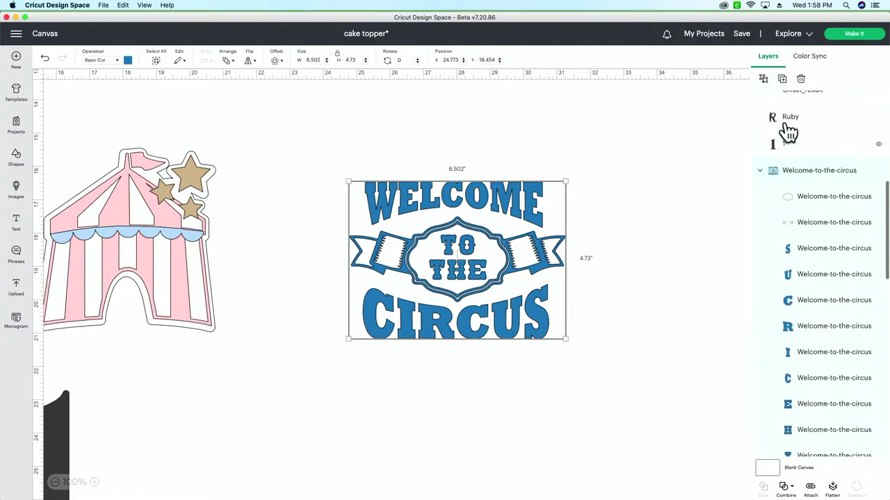
left_click(764, 79)
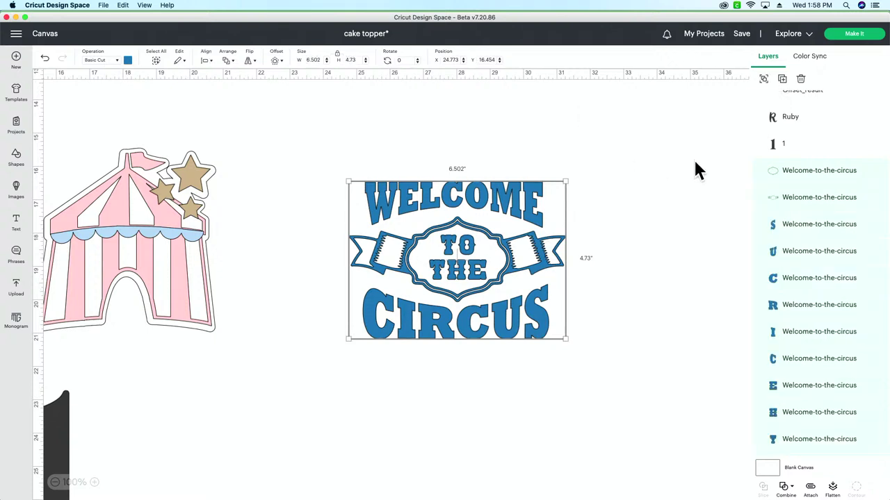
left_click(667, 174)
Delete the WELCOME and CIRCUS lettering above and below the blue banner.
left_click(475, 199)
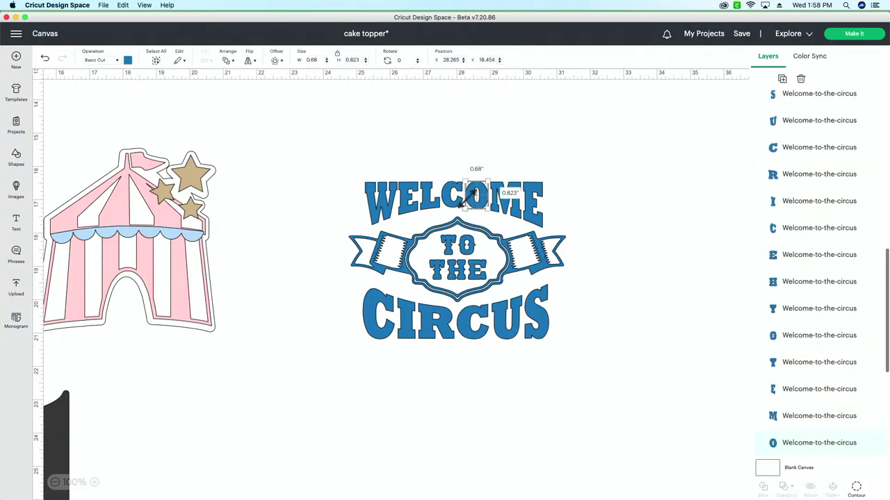
left_click_drag(581, 143, 360, 205)
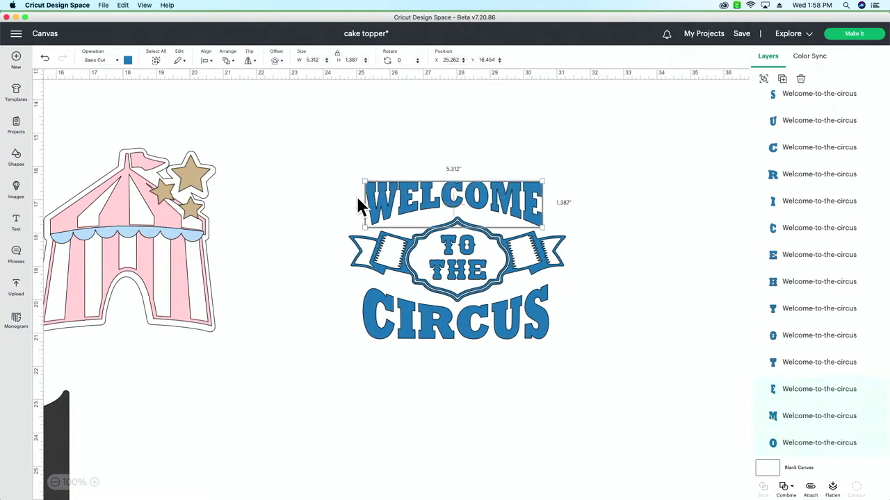
key("Delete")
left_click_drag(573, 379, 342, 317)
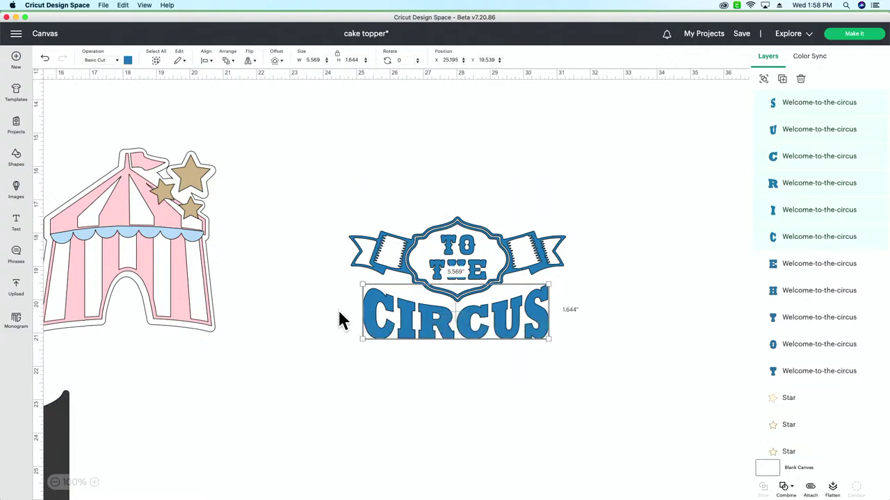
key("Delete")
Delete the inner oval frame surrounding the TO THE lettering on the blue banner.
left_click(438, 273)
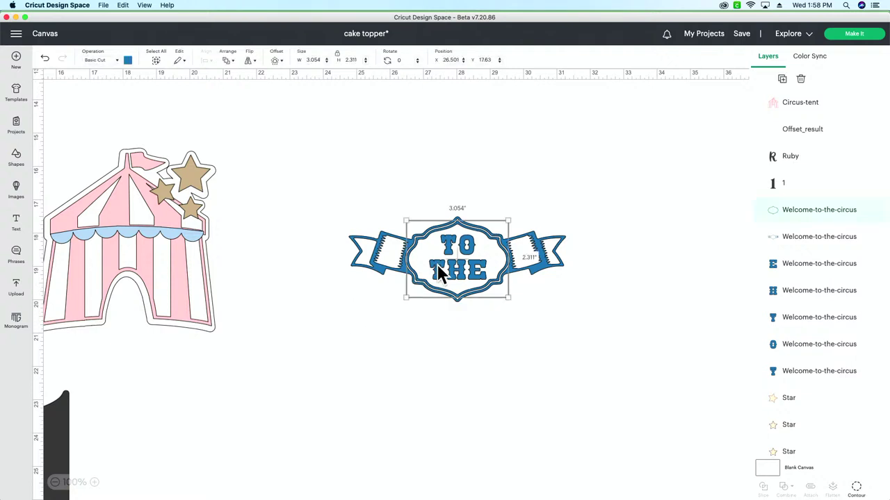
left_click_drag(438, 273, 433, 377)
key("Delete")
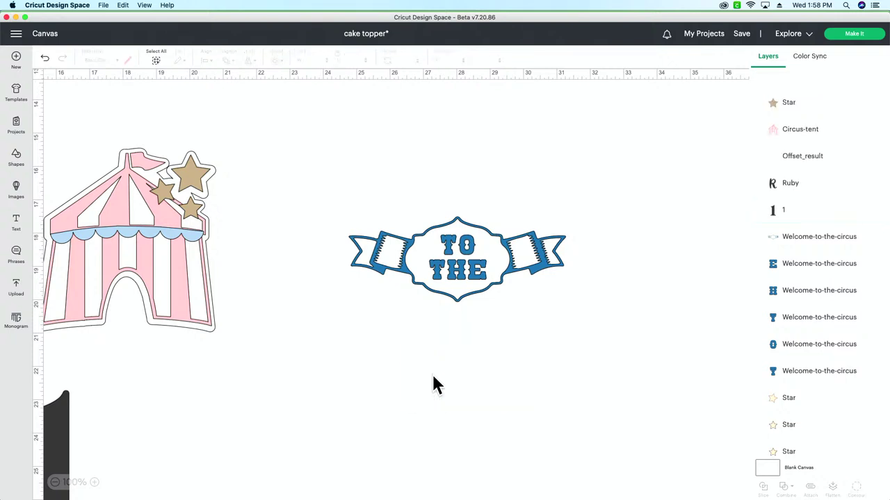
Delete the TO THE letters from the banner and place the blank banner at about X 26.731, Y 16.835.
mouse_move(401, 266)
left_mouse_down()
mouse_move(384, 321)
mouse_move(430, 365)
mouse_move(417, 368)
left_mouse_up()
mouse_move(553, 172)
left_mouse_down()
mouse_move(417, 274)
mouse_move(406, 297)
left_mouse_up()
key("Delete")
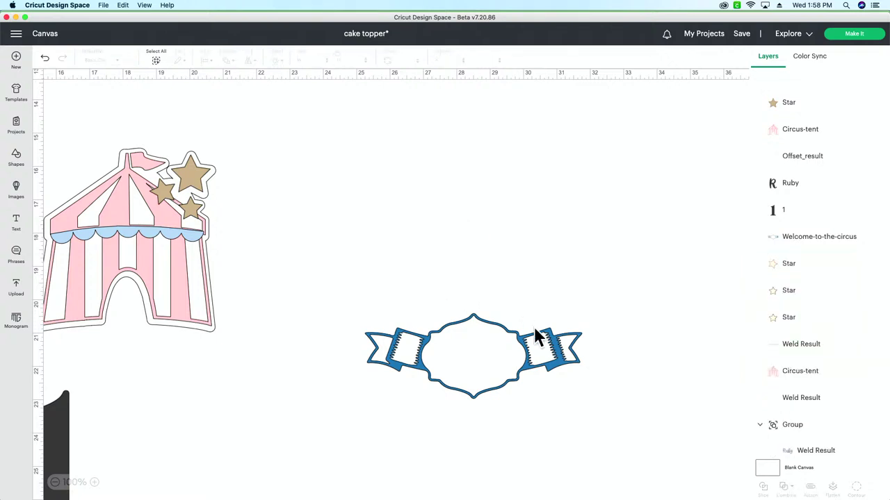
left_click_drag(535, 340, 570, 234)
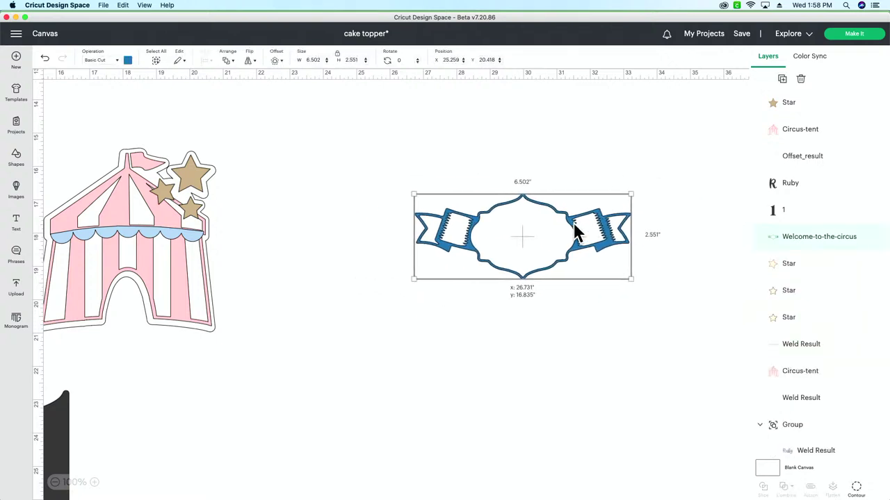
scroll(417, 229, "left", 10)
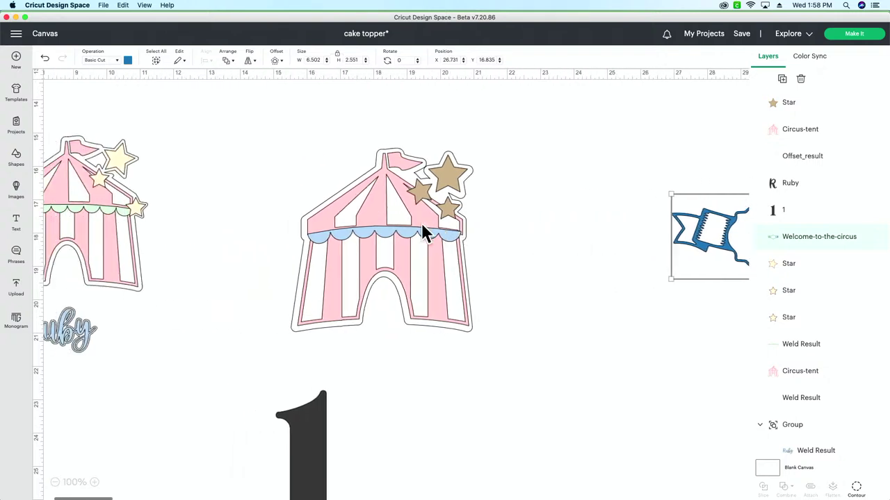
Recolor the blank blue banner to the tan material color.
scroll(424, 221, "right", 9)
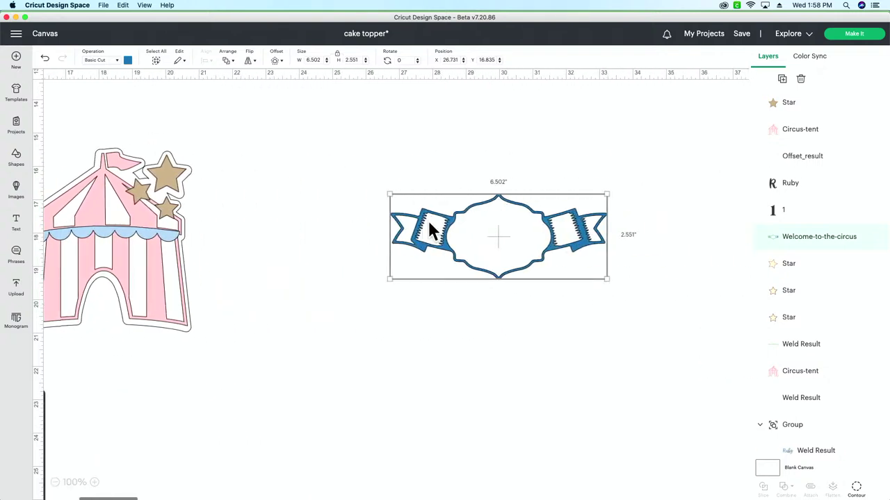
left_click(128, 61)
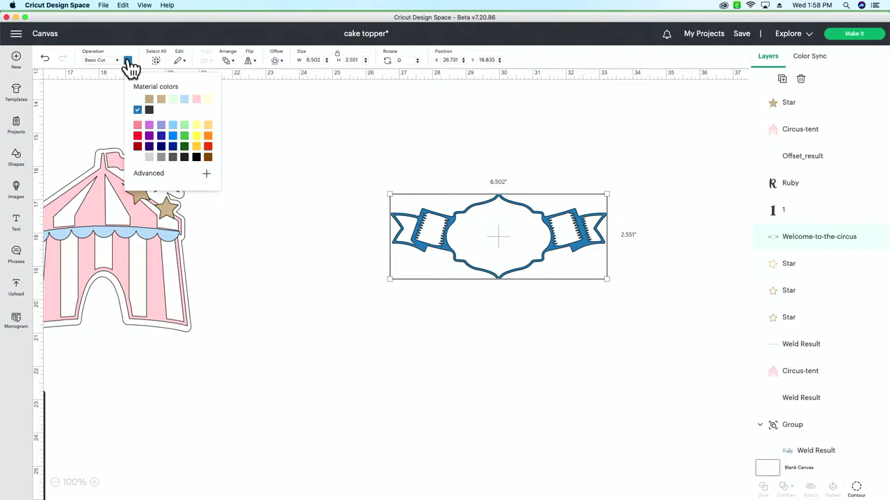
left_click(148, 99)
left_click(602, 264)
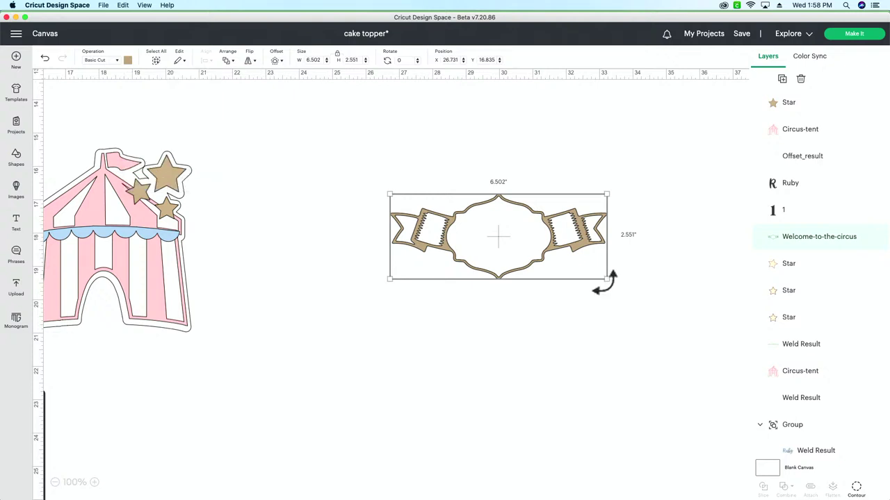
Place the tan banner over the tent's base at about X 14.676, Y 19.668 and bring it to the front.
left_click_drag(576, 234, 256, 331)
scroll(524, 289, "left", 5)
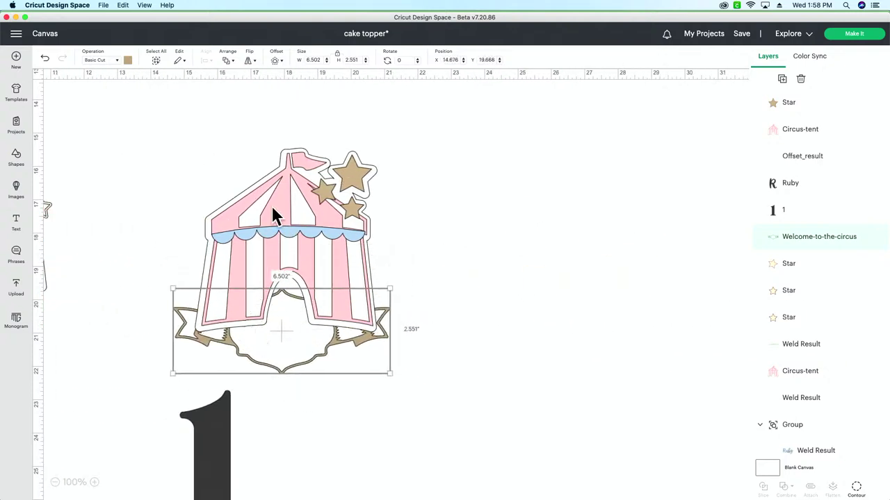
left_click(227, 60)
left_click(260, 74)
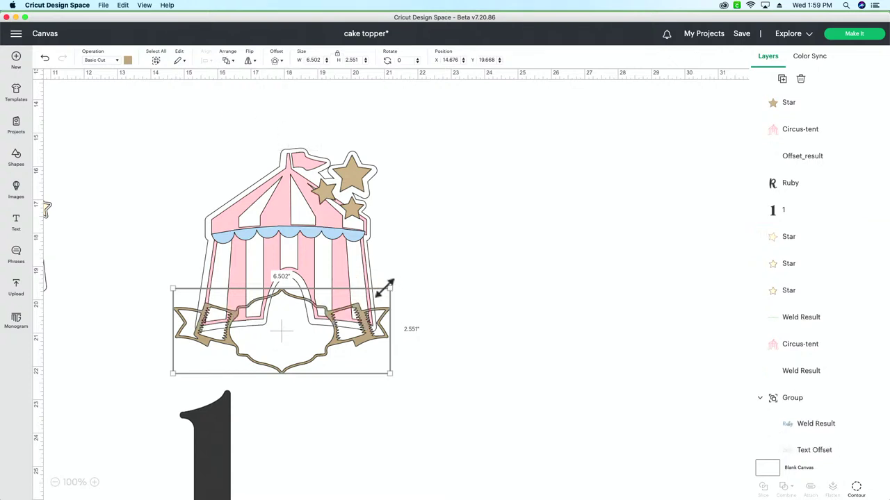
Shrink the banner to about 6.307 in wide and set it beside the tent at about X 21.759, Y 17.717.
left_click_drag(387, 287, 379, 288)
left_click_drag(326, 334, 542, 272)
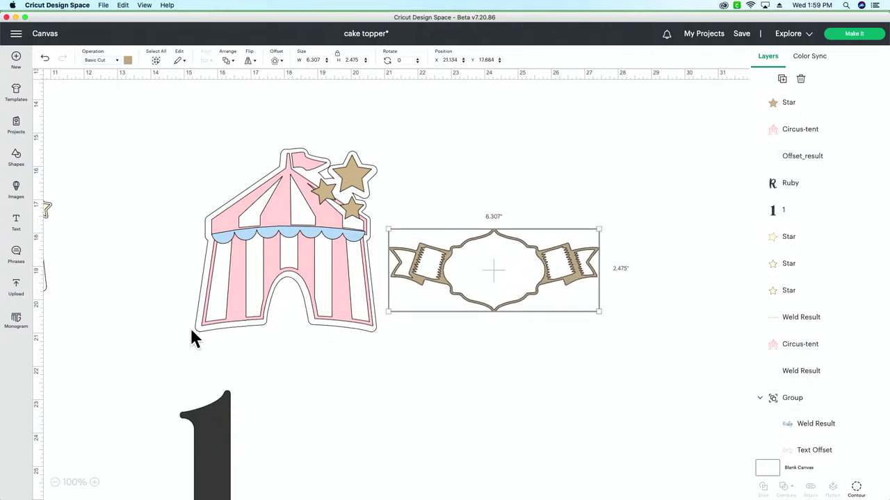
left_click_drag(544, 281, 565, 275)
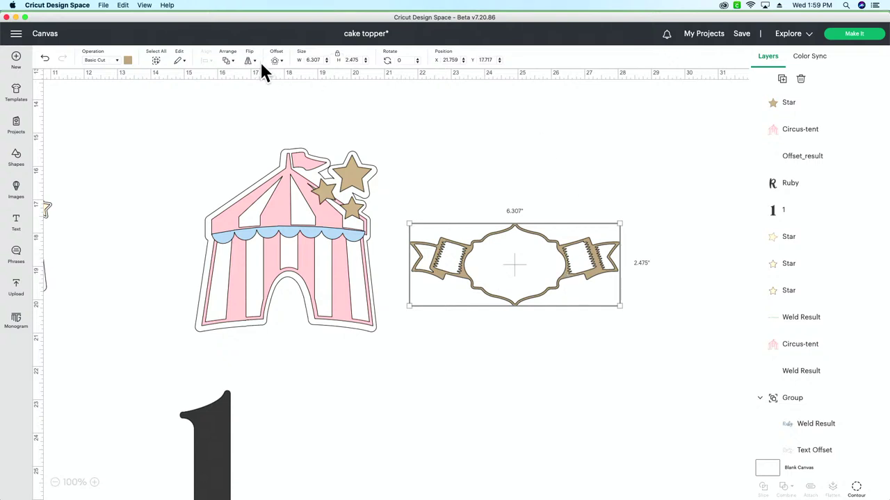
Create a 0.15 in offset with rounded corners around the tan banner.
scroll(242, 64, "up", 8)
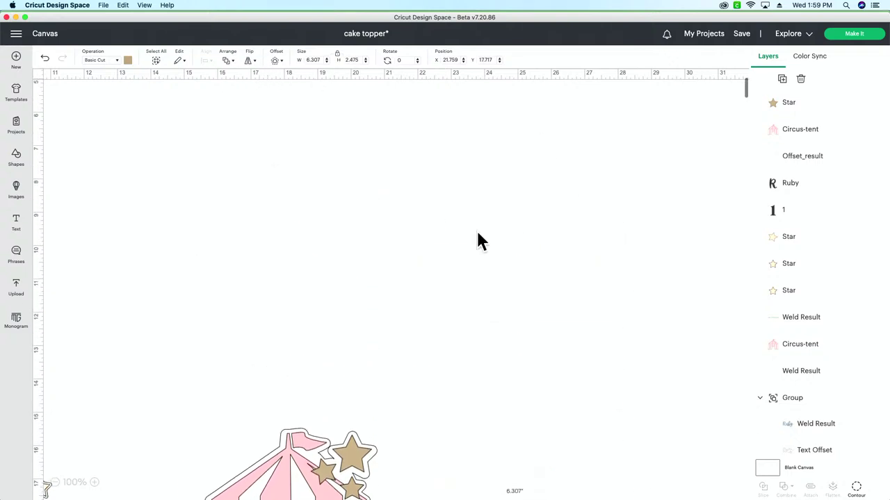
scroll(504, 237, "down", 4)
scroll(506, 245, "down", 1)
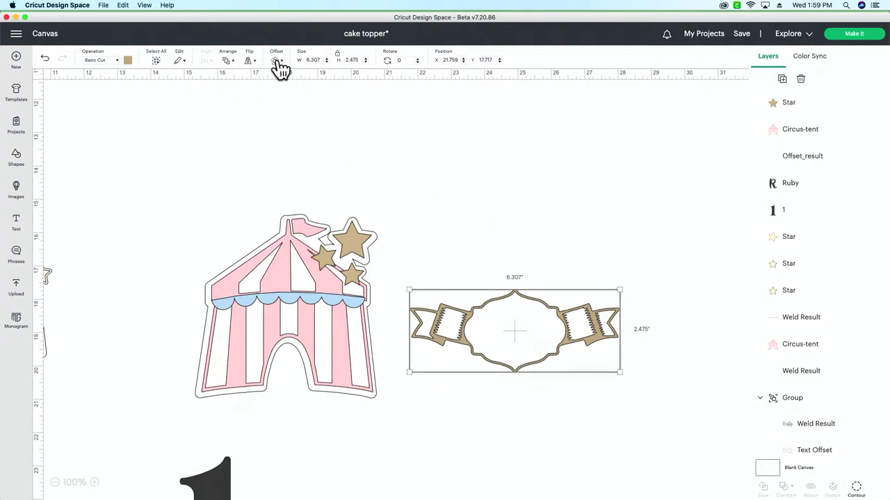
left_click(277, 62)
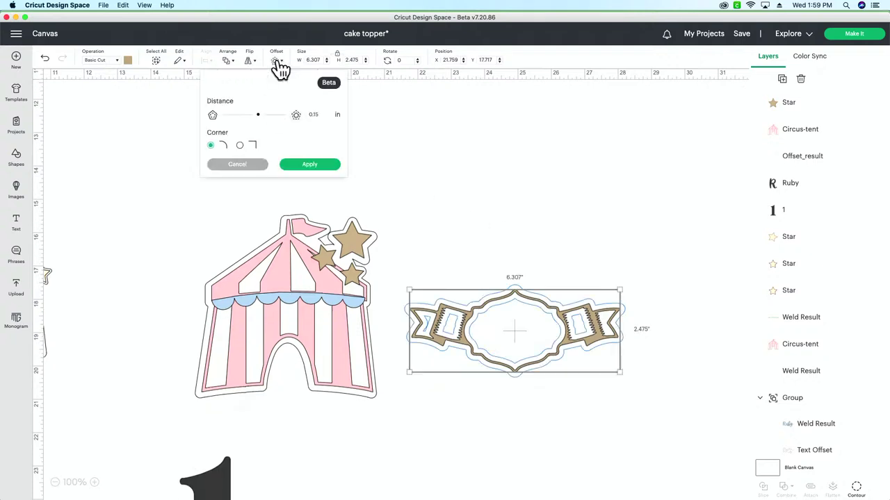
left_click(315, 115)
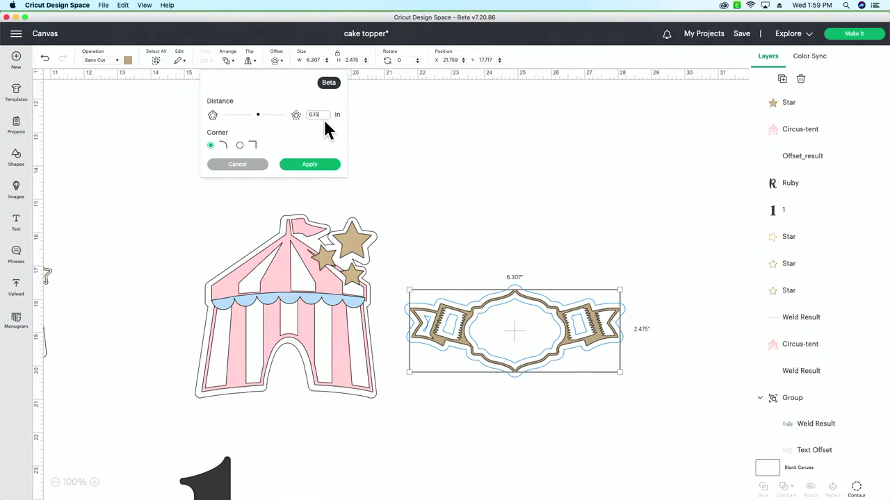
left_click(324, 167)
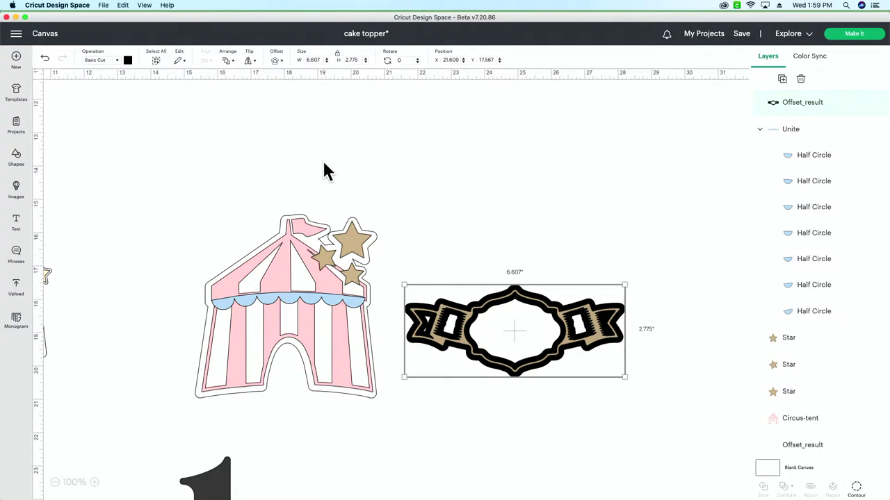
Hide all inner contours of the banner's offset and recolor it white.
left_click(857, 489)
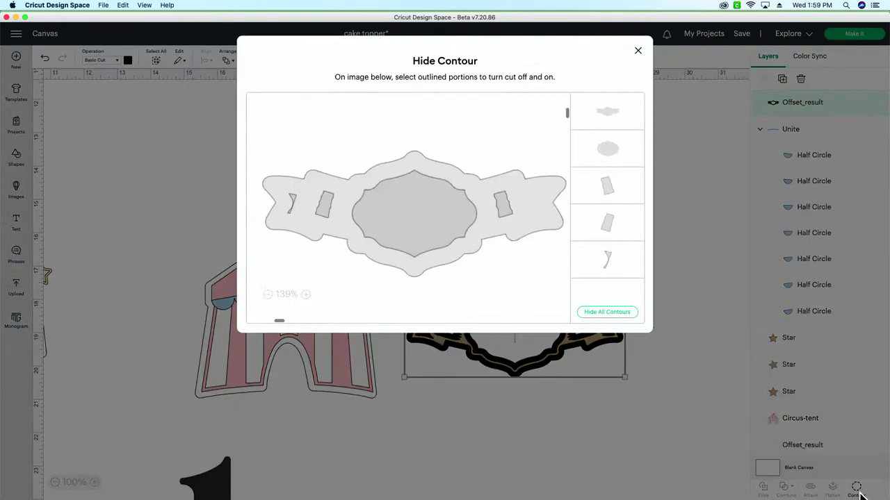
left_click(608, 314)
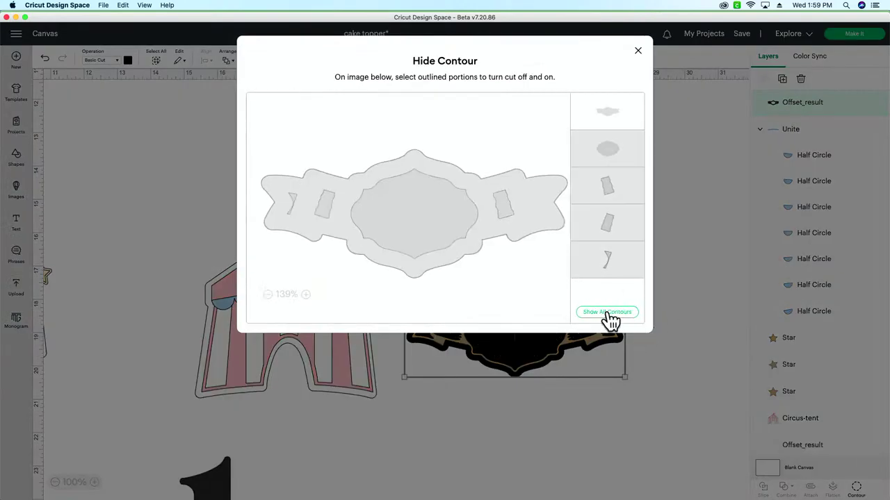
left_click(637, 52)
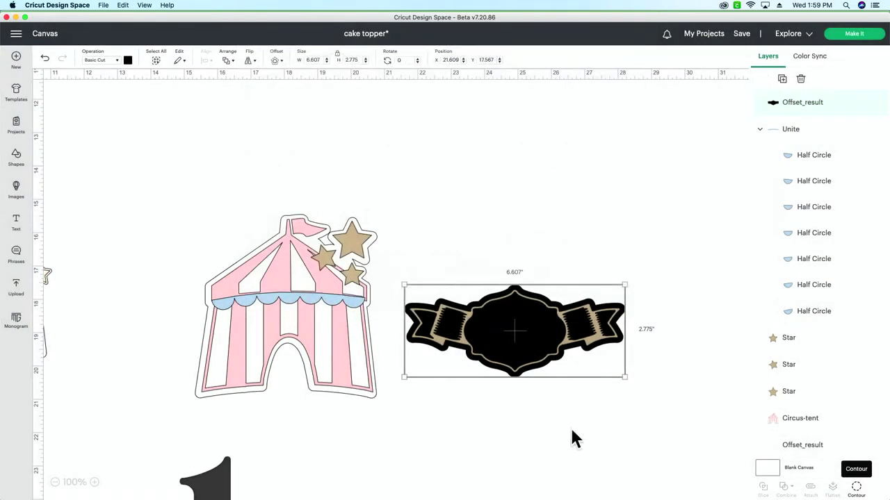
left_click(130, 61)
left_click(138, 99)
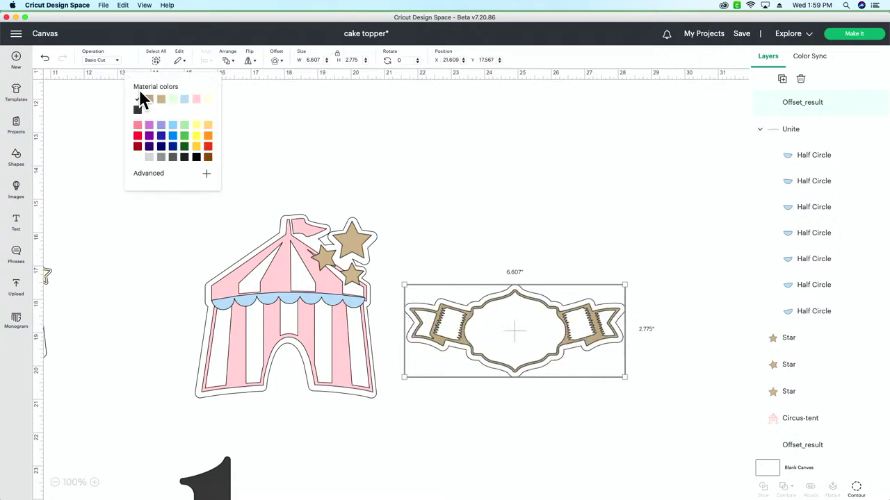
Scale the banner and its backing together to about 5.843 in wide and place them over the tent's base at about X 15.137, Y 19.457.
left_click_drag(528, 401, 485, 282)
left_click_drag(500, 353, 336, 391)
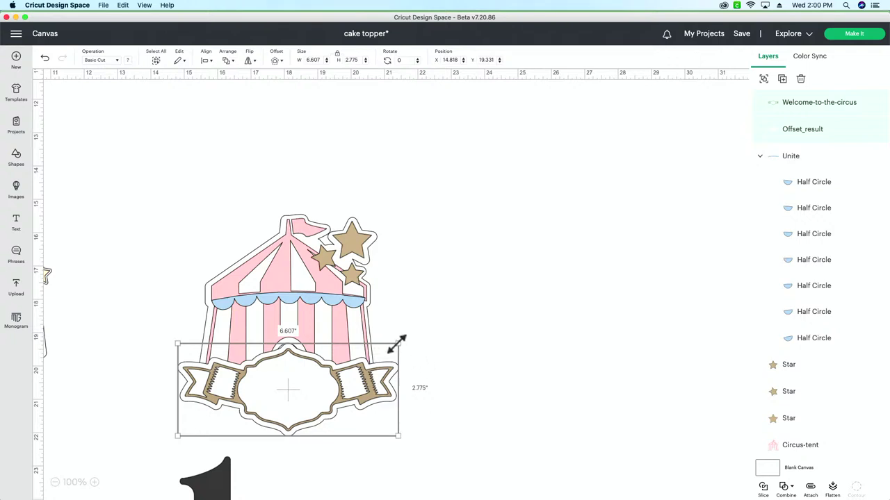
left_click_drag(397, 342, 365, 352)
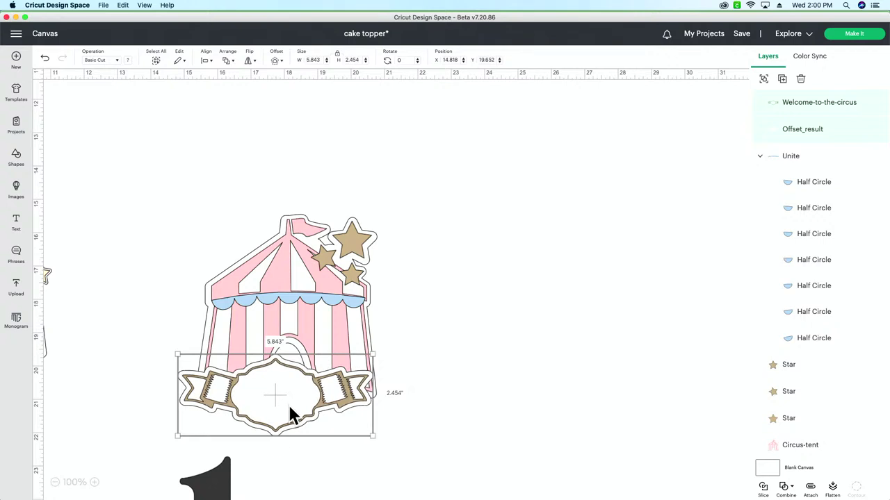
left_click_drag(288, 404, 305, 396)
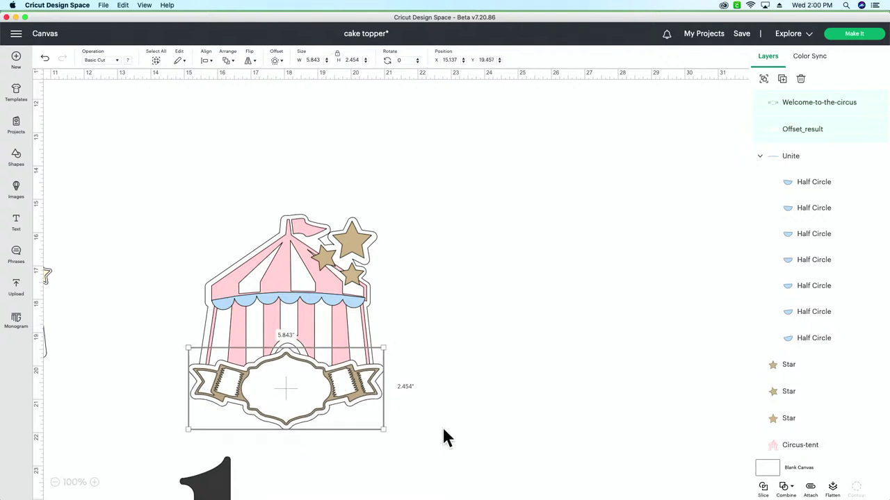
Move the number 1 beside the tent at about X 22.8, Y 17.743 and the child's name below it at about X 18.639, Y 22.967.
scroll(436, 411, "left", 1)
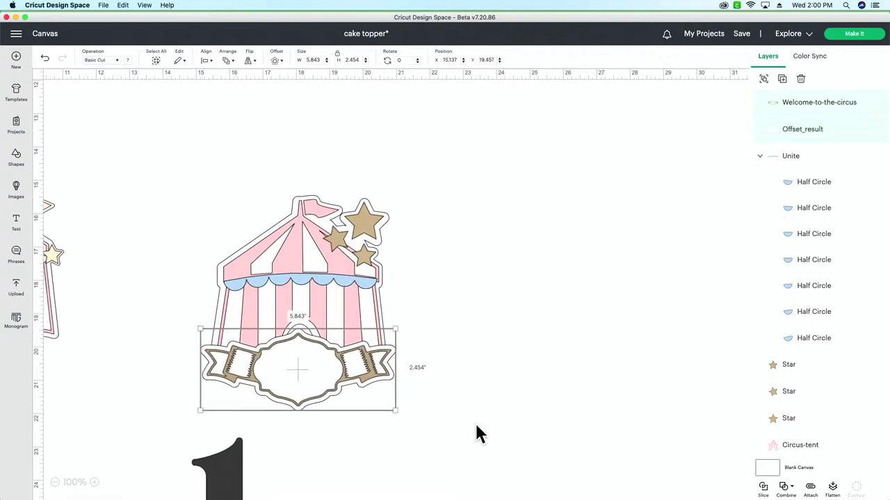
scroll(474, 421, "left", 5)
scroll(474, 421, "left", 8)
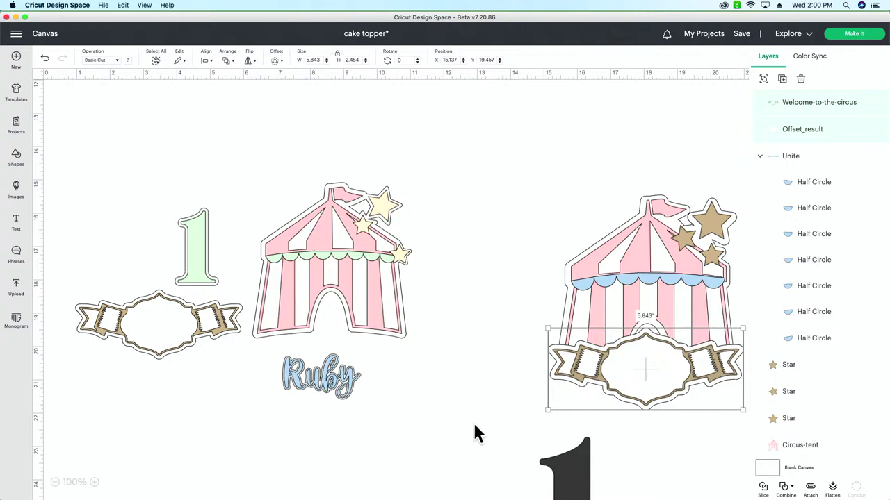
scroll(473, 421, "right", 16)
scroll(484, 424, "left", 2)
scroll(472, 403, "down", 4)
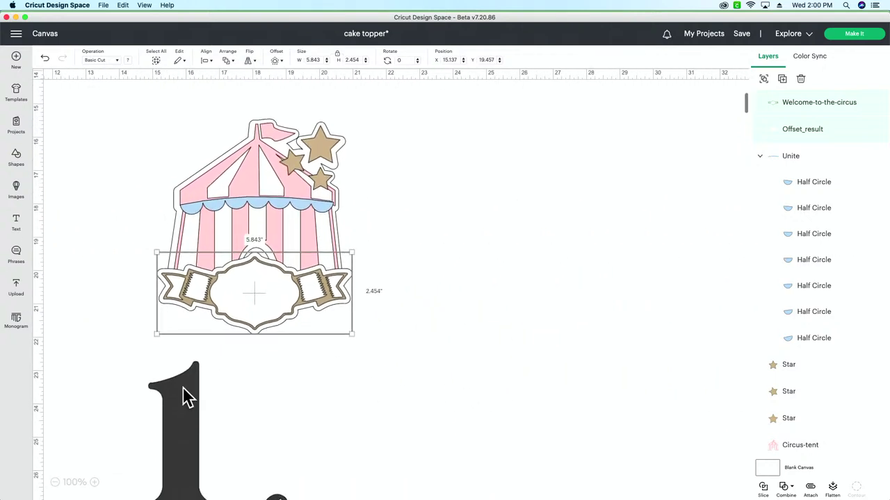
left_click_drag(172, 447, 448, 292)
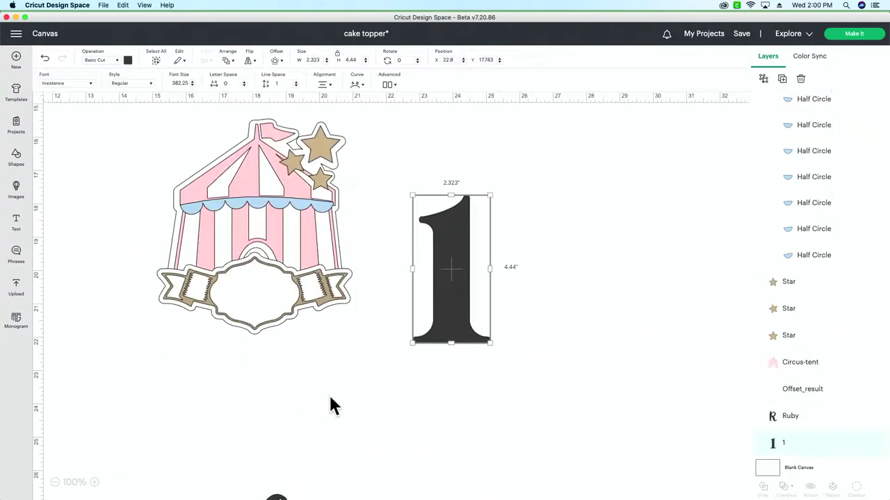
scroll(330, 400, "down", 2)
left_click_drag(274, 474, 381, 351)
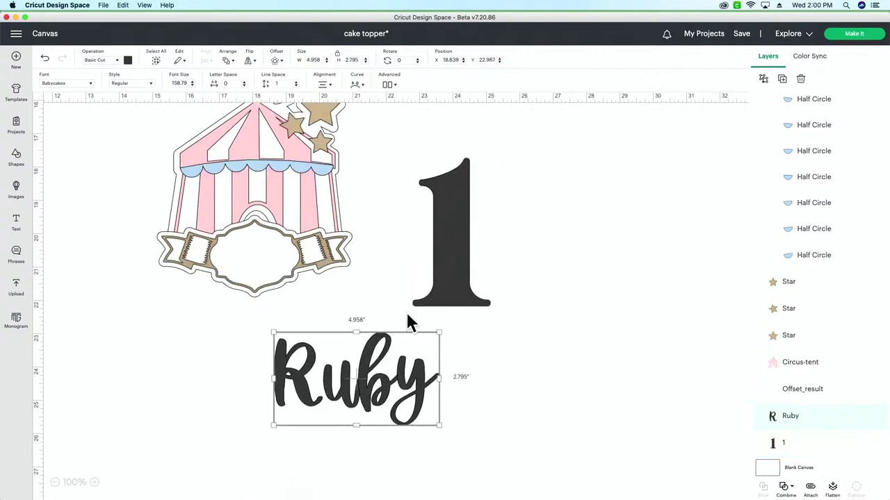
Recolor the number 1 to the light green material color.
left_click(453, 217)
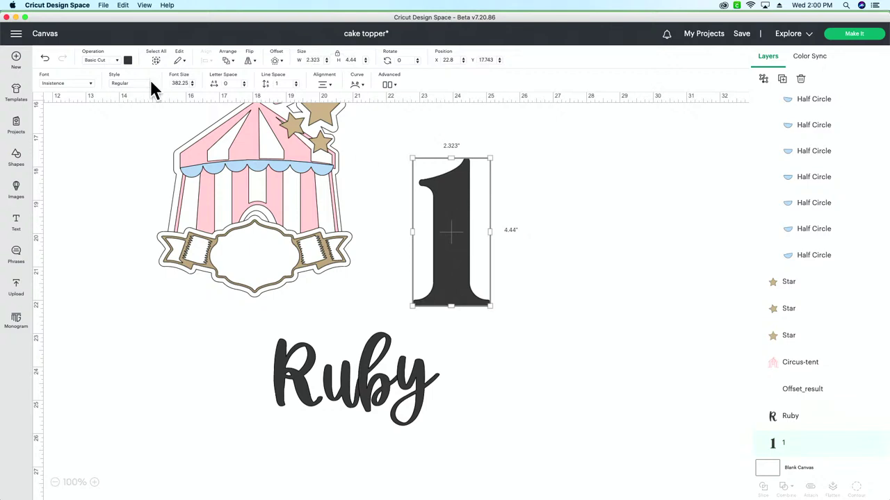
left_click(128, 62)
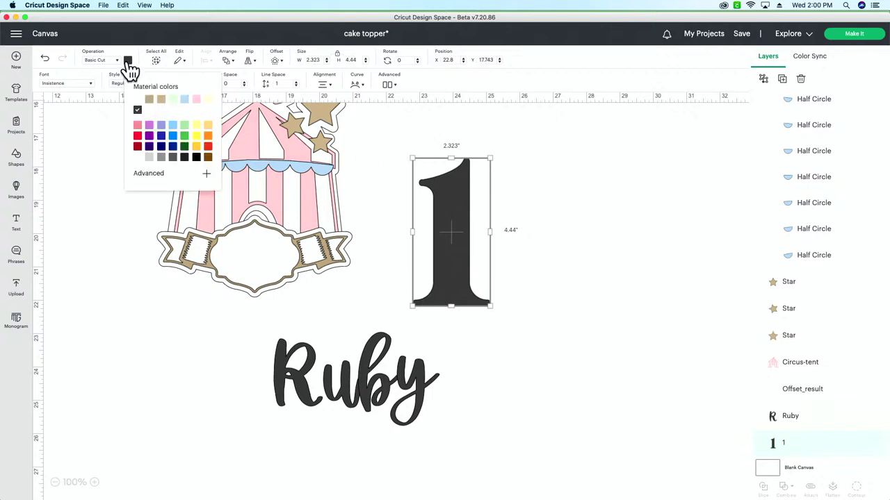
left_click(171, 99)
Shrink the number 1 to about 0.942 in wide and place it in front of the banner's center at about X 17.619, Y 19.687.
left_click_drag(490, 148, 443, 244)
left_click_drag(431, 287, 248, 268)
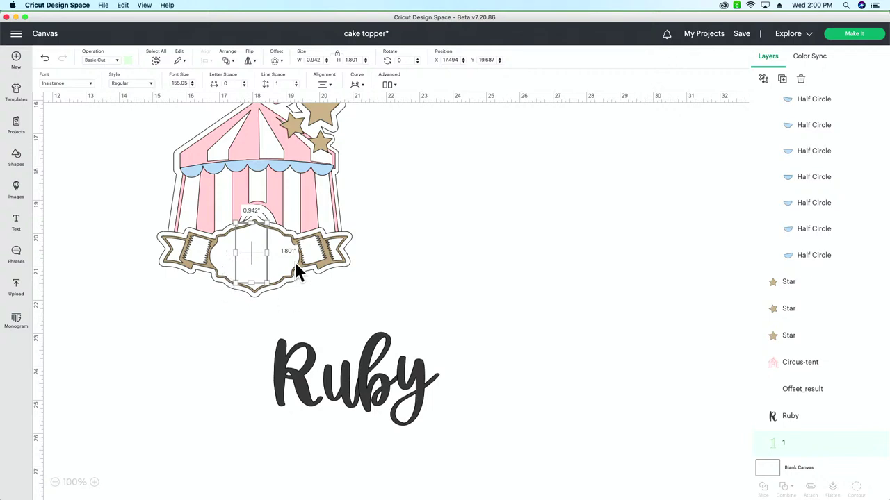
left_click(227, 61)
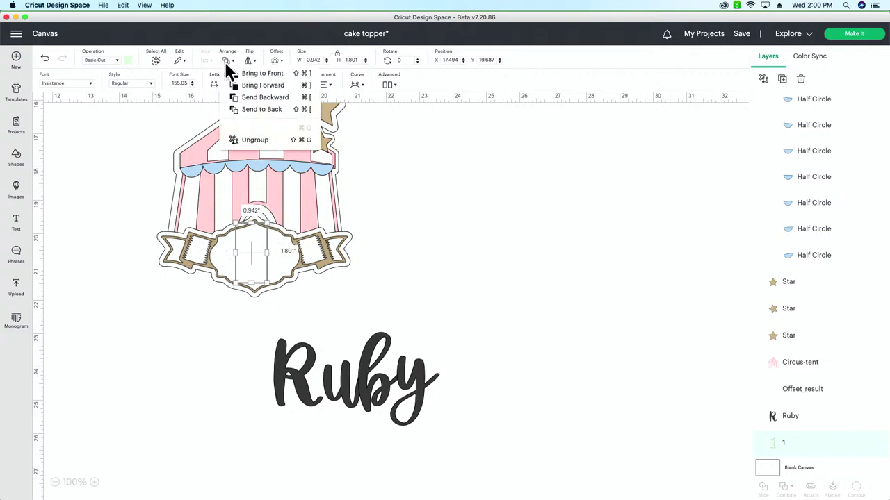
left_click(242, 73)
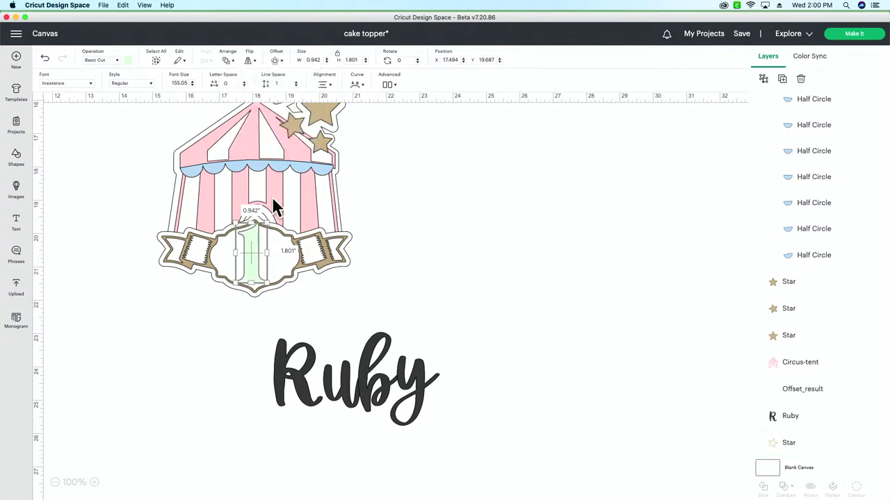
left_click_drag(254, 262, 259, 262)
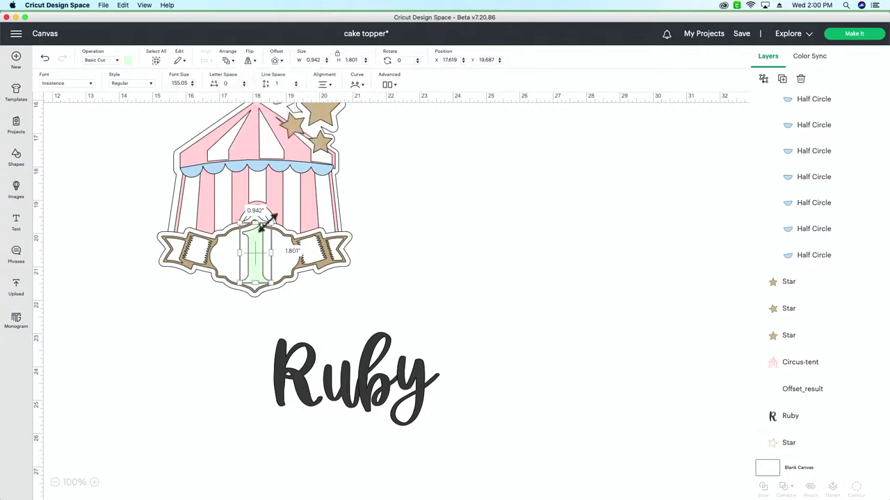
Enlarge the number 1 to about 1.472 × 2.814 in and recenter it on the banner at about X 17.369, Y 19.065.
left_click_drag(270, 219, 307, 154)
left_click_drag(269, 241, 251, 267)
left_click_drag(280, 177, 255, 238)
left_click_drag(236, 294, 255, 283)
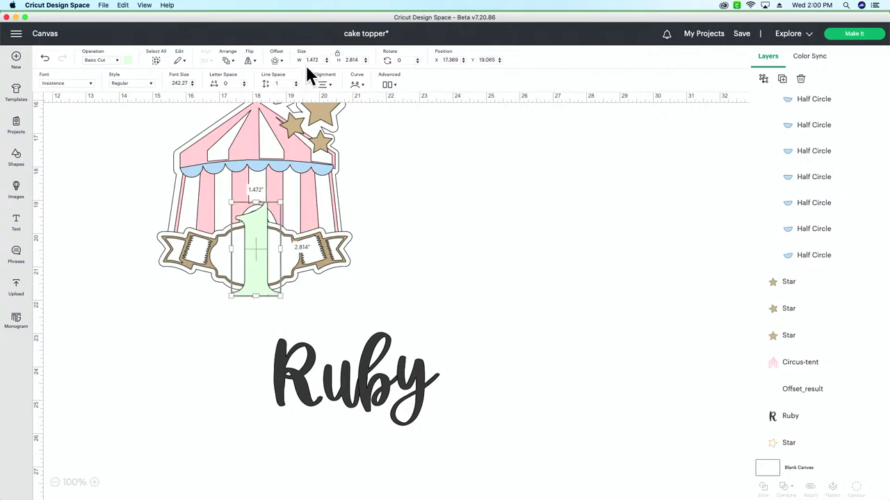
Create a 0.15 in rounded offset around the number 1 and recolor that backing white.
left_click(277, 61)
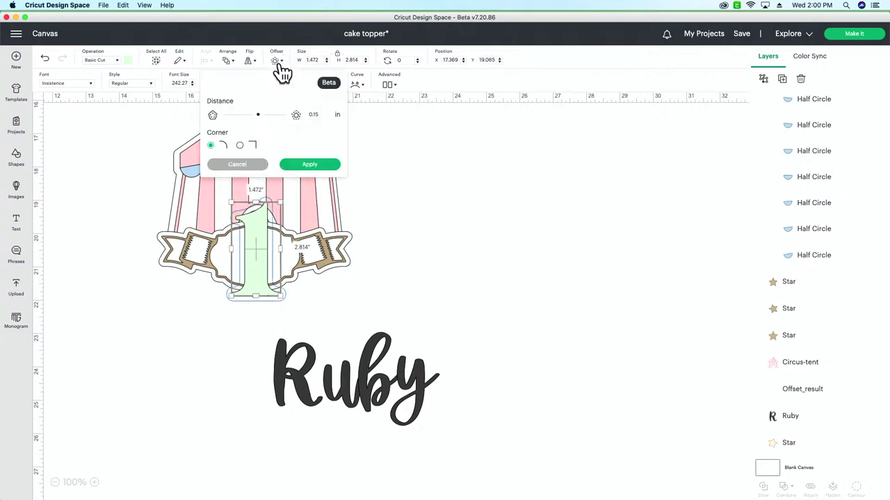
left_click(310, 166)
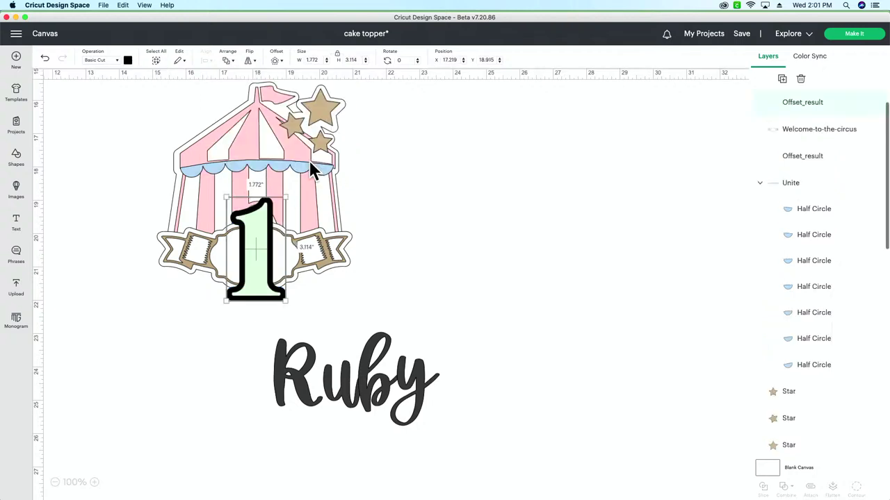
left_click(127, 60)
left_click(137, 101)
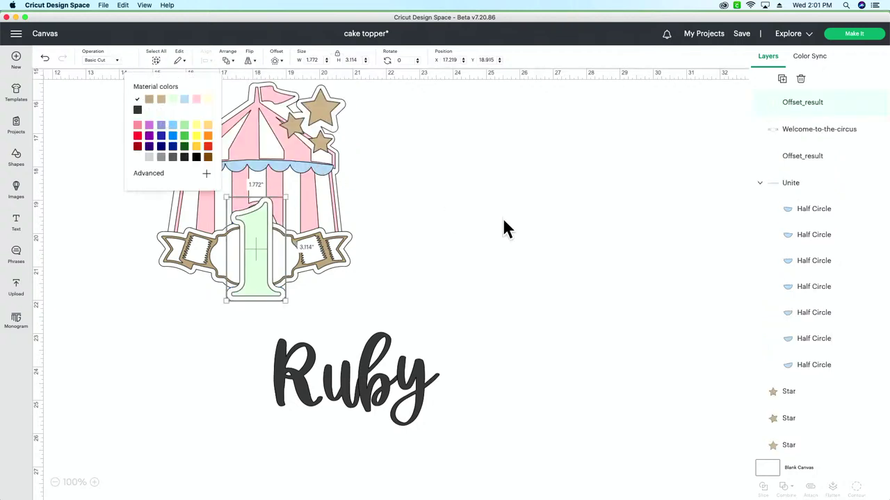
Move the child's name to the lower right of the tent at about X 20.153, Y 21.62.
left_click(372, 374)
left_click_drag(372, 375, 424, 342)
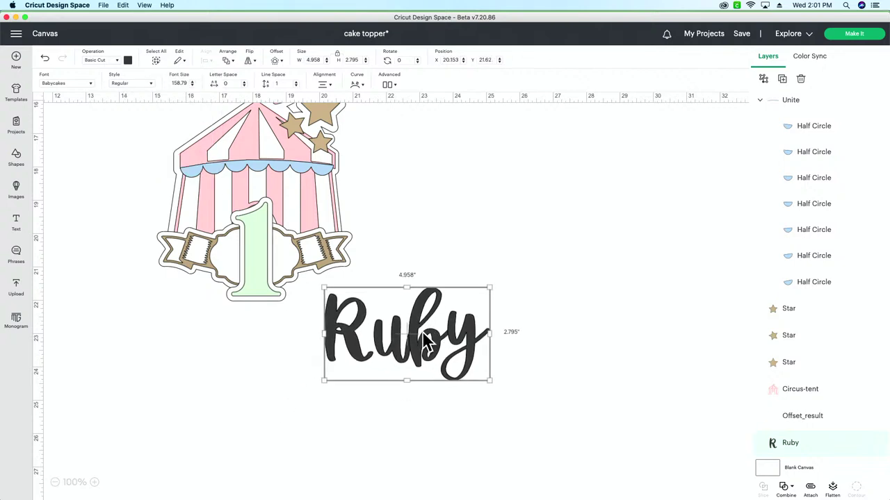
Move the child's name to the right of the tent at about X 22.375, Y 19.481 and recolor it light blue.
left_click_drag(425, 341, 499, 271)
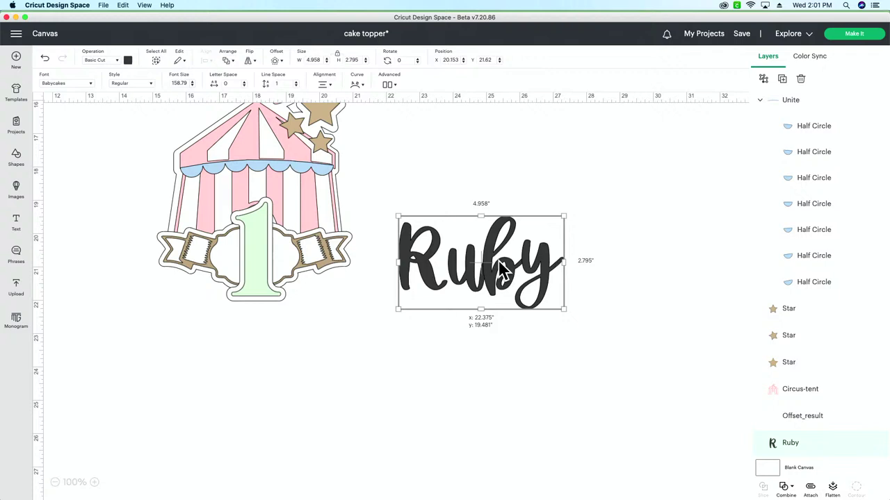
left_click(128, 61)
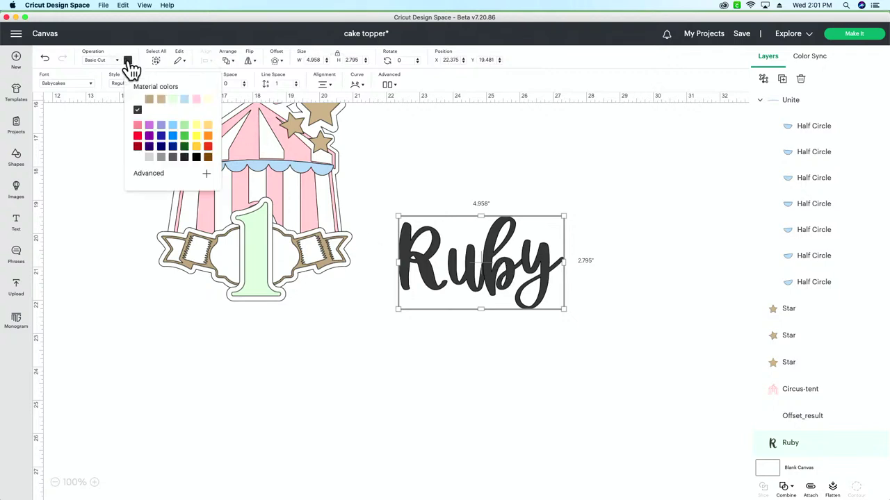
left_click(185, 100)
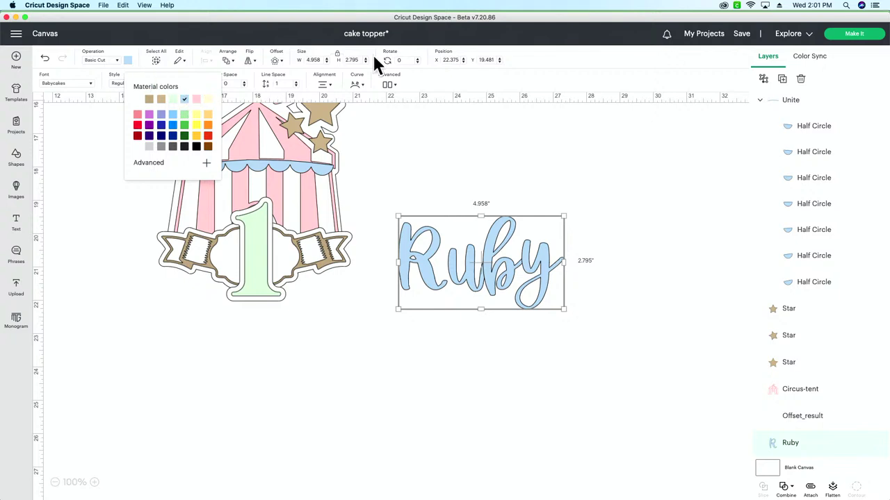
Create a 0.15 in rounded, welded offset around the child's name and recolor that backing white.
left_click(276, 61)
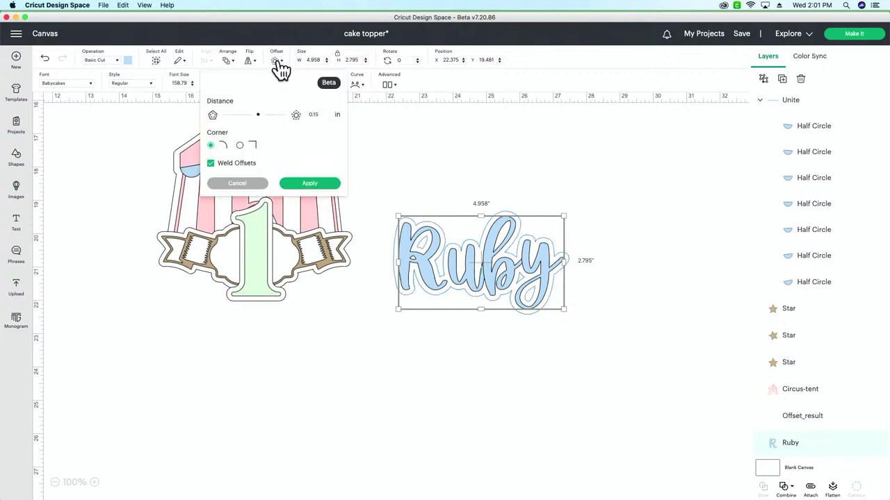
left_click(309, 183)
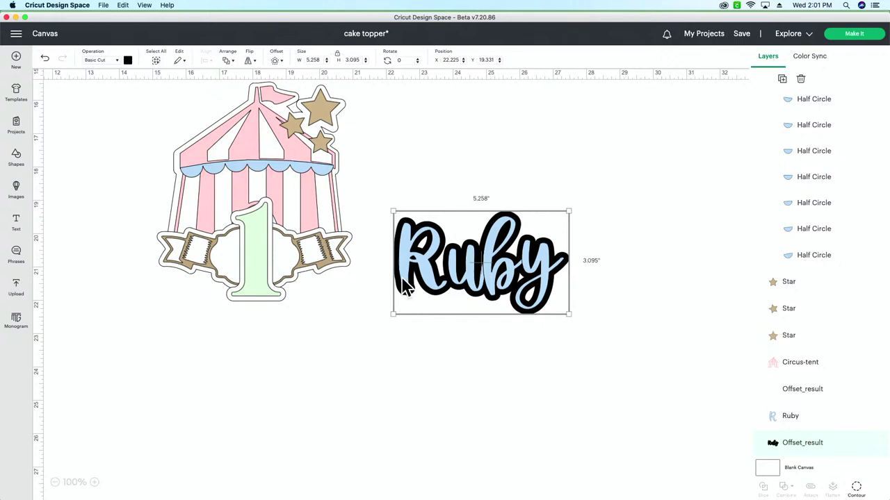
left_click(128, 60)
left_click(138, 99)
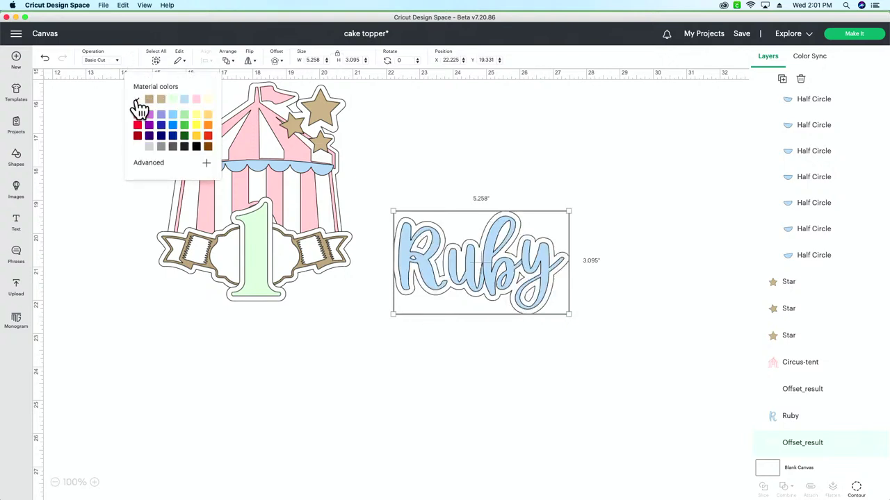
left_click(550, 352)
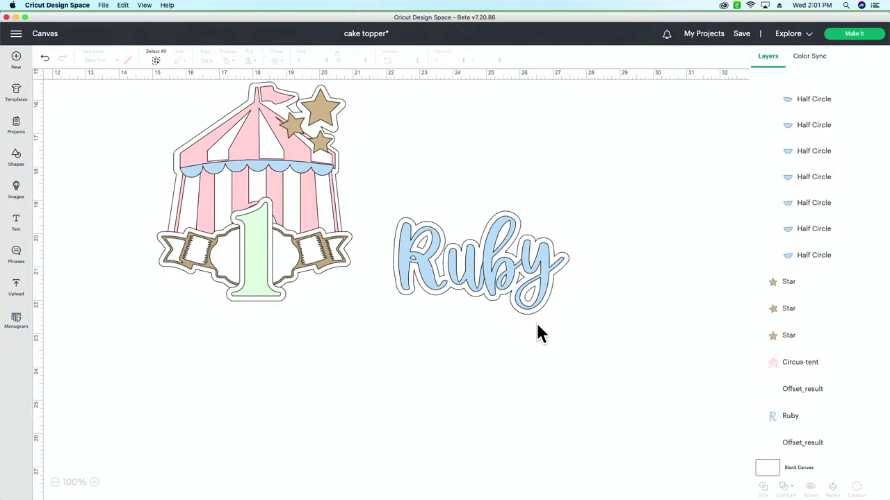
Unite the letters of the light blue name into one shape.
left_click(494, 262)
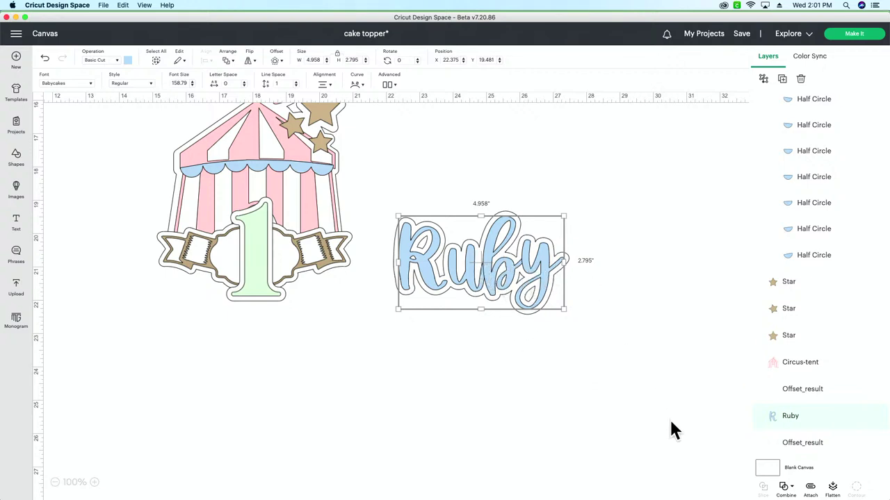
left_click(783, 488)
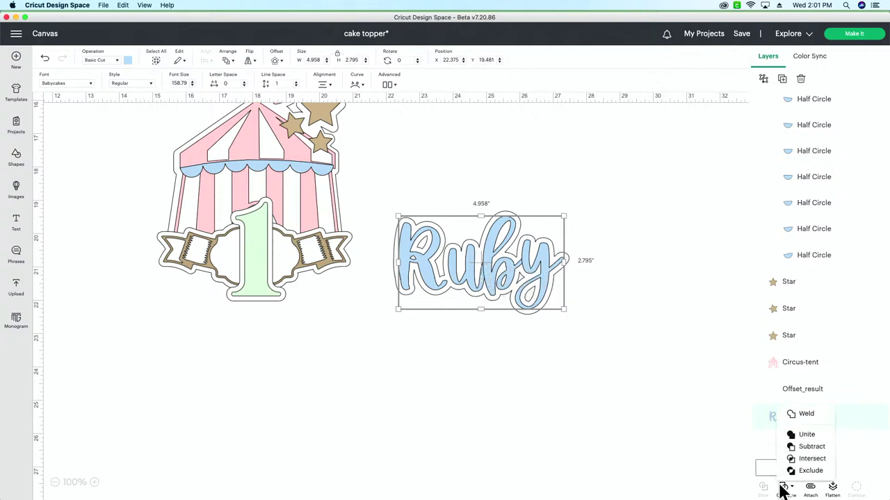
left_click(809, 435)
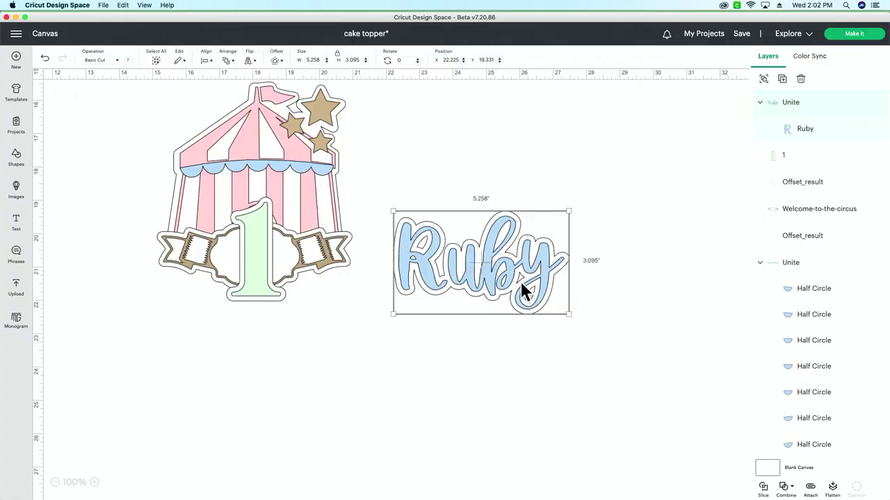
Move the name with its backing to the lower right of the tent at about X 20.253, Y 21.234.
left_click_drag(525, 292, 469, 350)
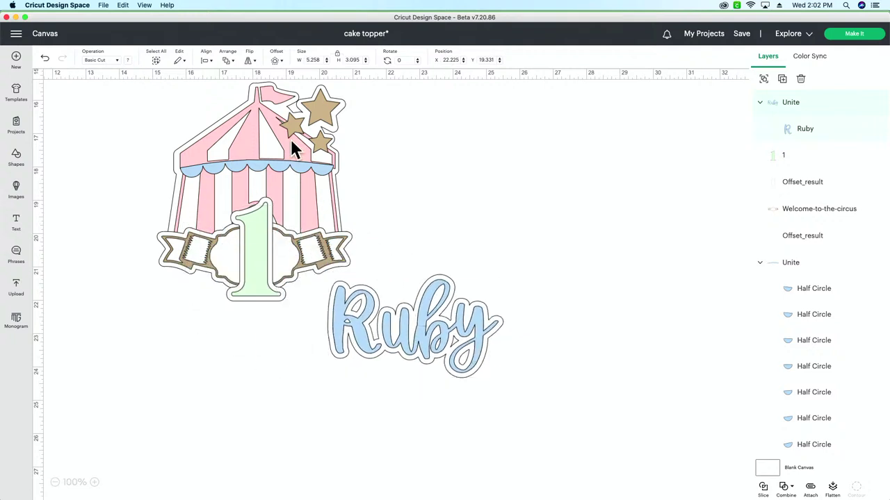
left_click(226, 61)
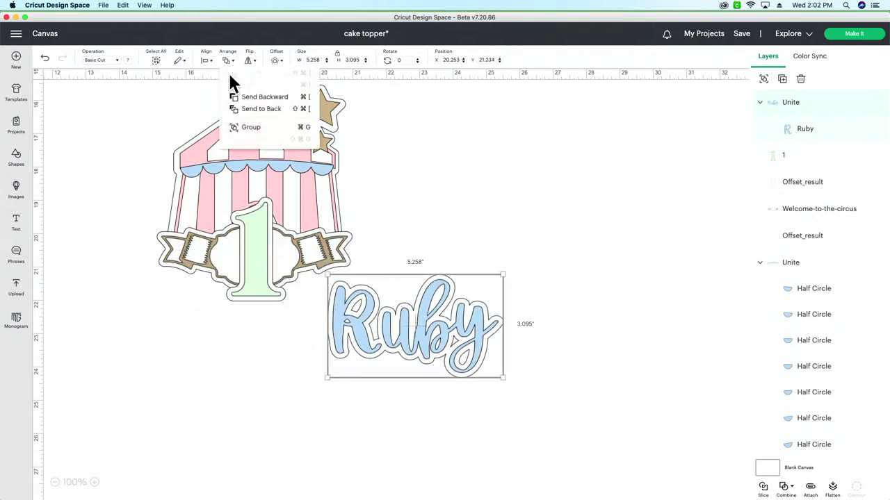
left_click(462, 184)
left_click_drag(575, 232, 417, 365)
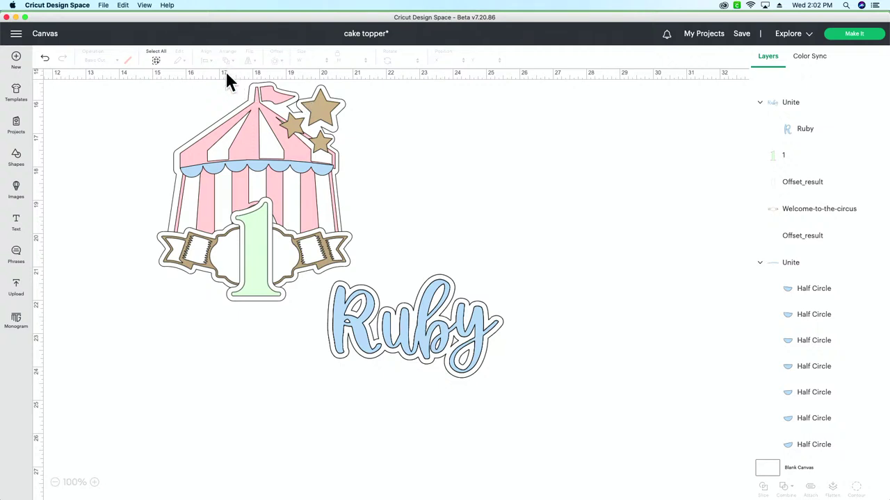
left_click(441, 287)
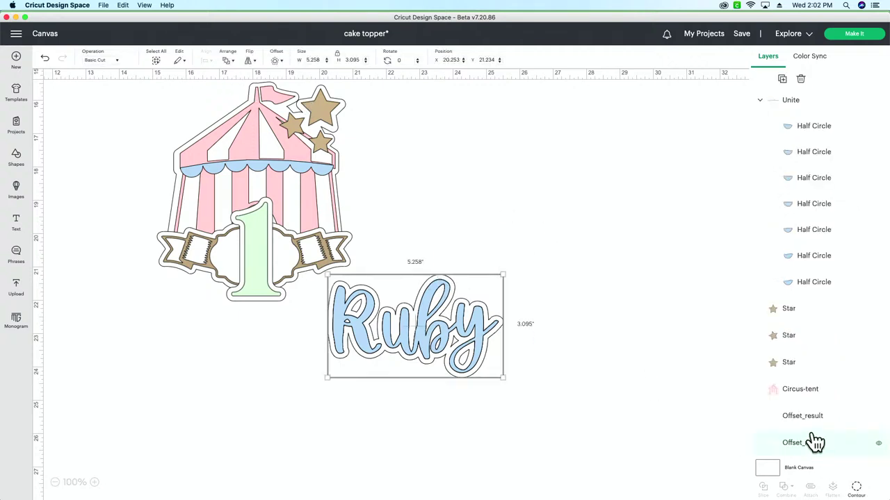
scroll(830, 394, "down", 5)
scroll(830, 393, "down", 5)
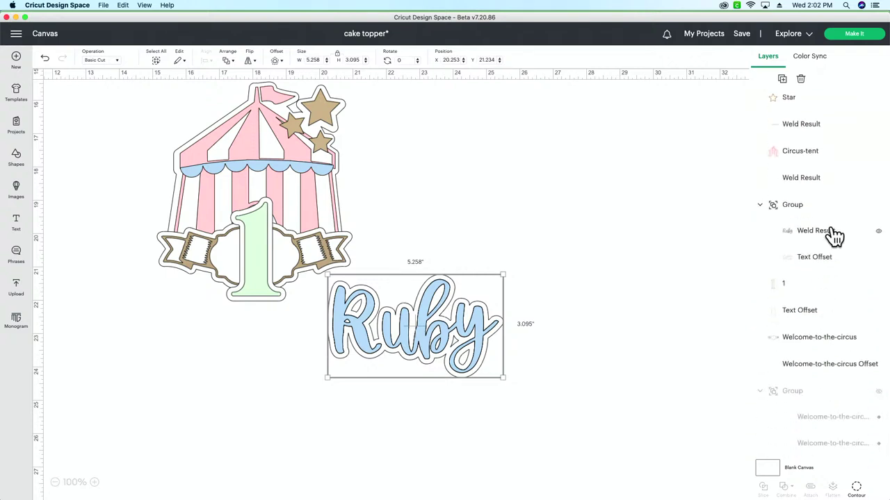
left_click(834, 237)
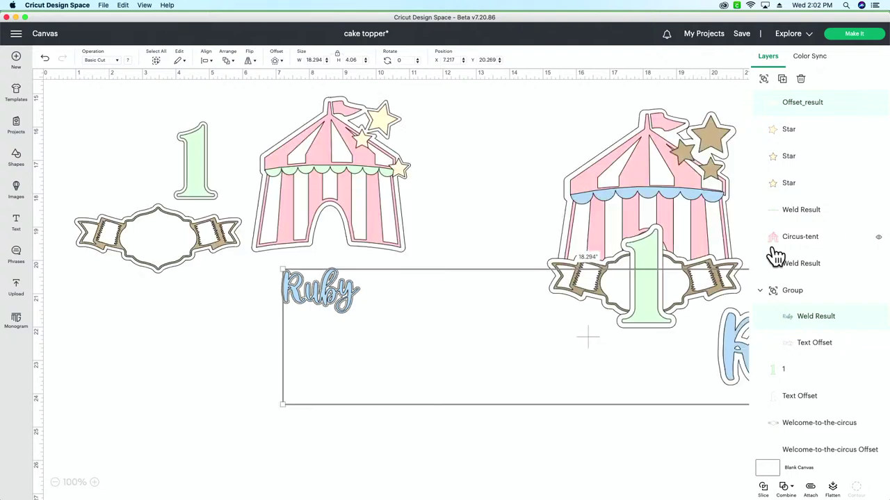
left_click(638, 351)
scroll(632, 353, "right", 10)
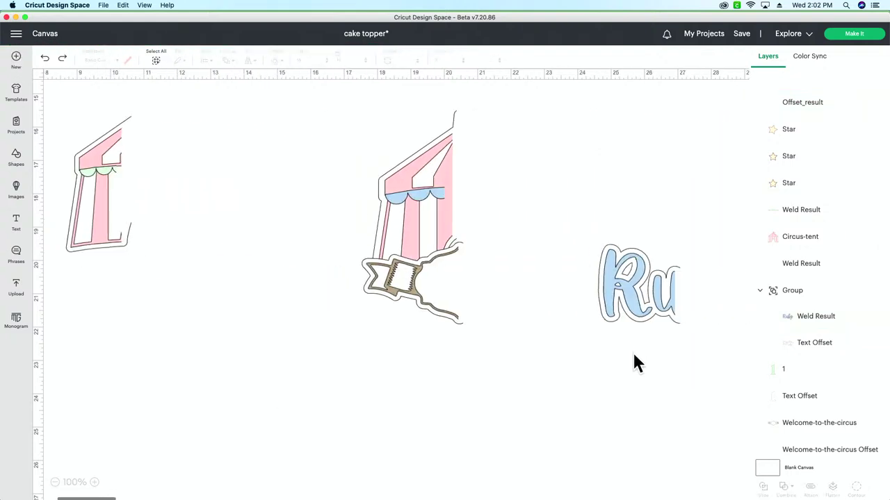
scroll(630, 350, "right", 3)
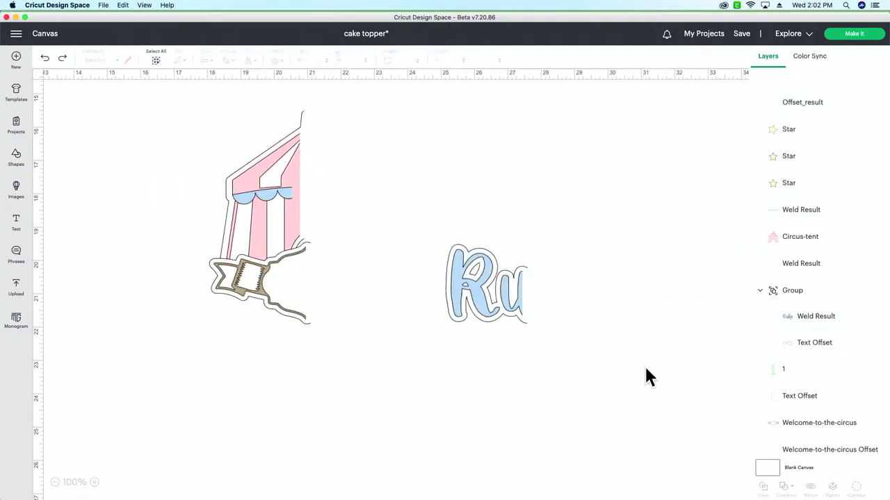
Move the name together with its white backing farther right of the tent to about X 25.225, Y 20.498.
left_click_drag(530, 367, 474, 313)
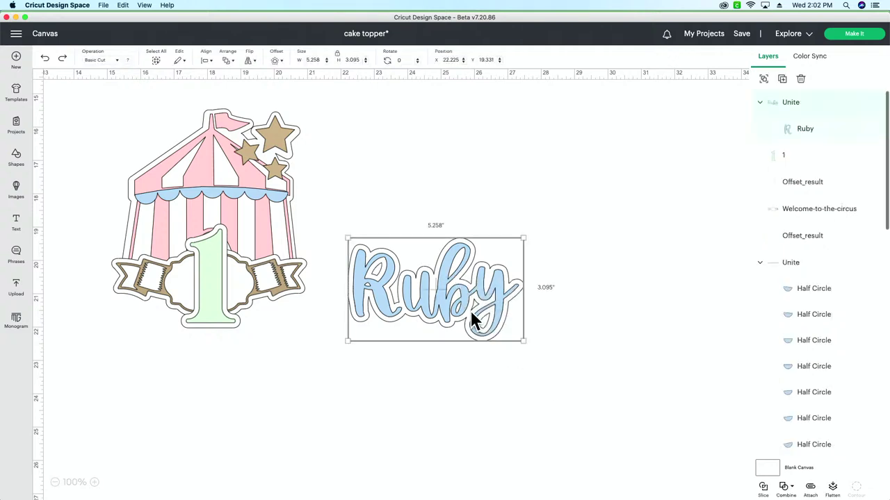
left_click(228, 62)
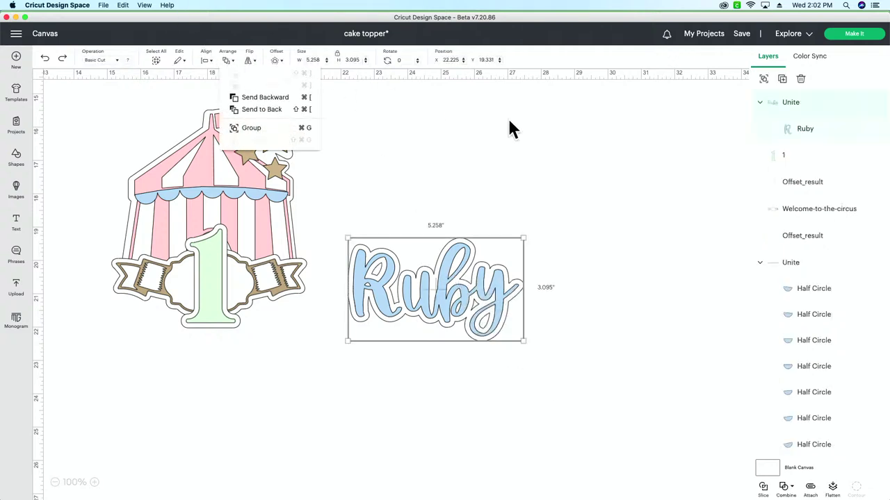
left_click_drag(418, 304, 533, 351)
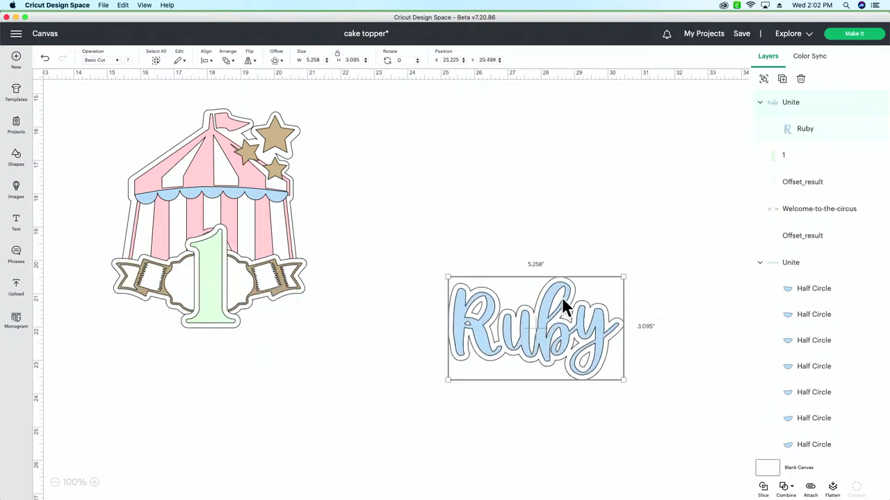
left_click(679, 317)
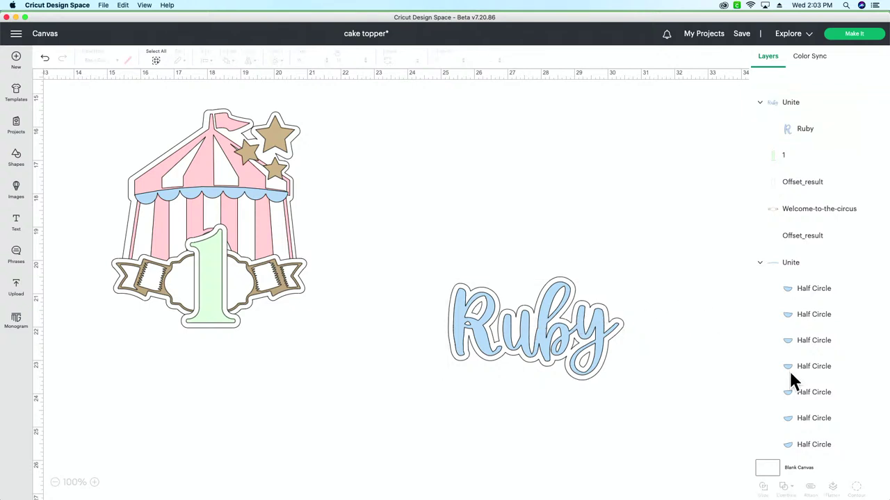
Bring the name's white offset backing to the front of all layers.
scroll(830, 371, "down", 5)
scroll(834, 372, "up", 3)
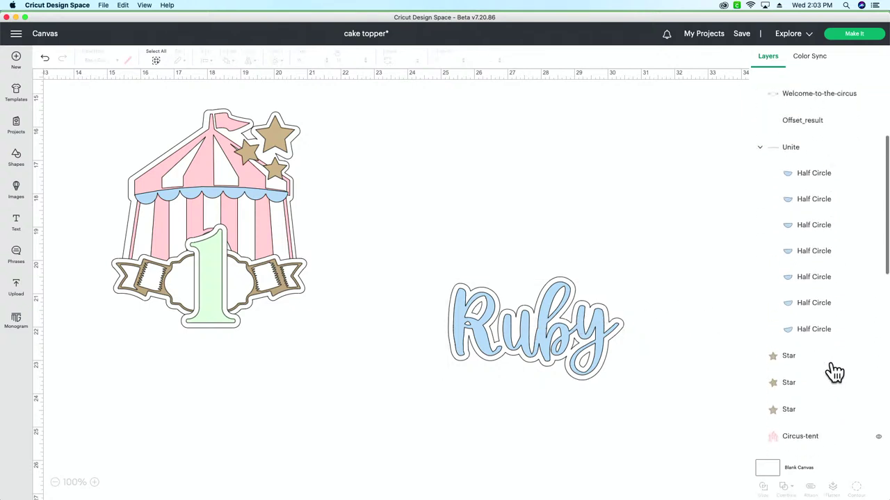
scroll(834, 372, "up", 2)
left_click(596, 336)
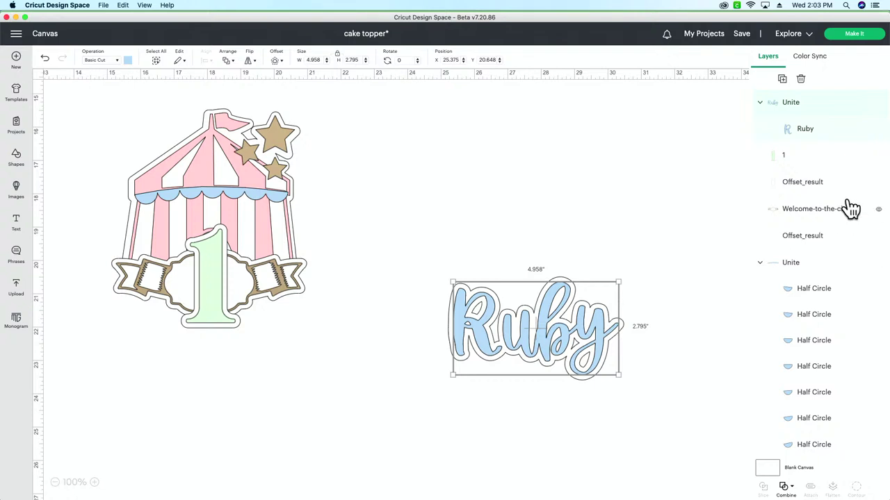
scroll(844, 265, "up", 1)
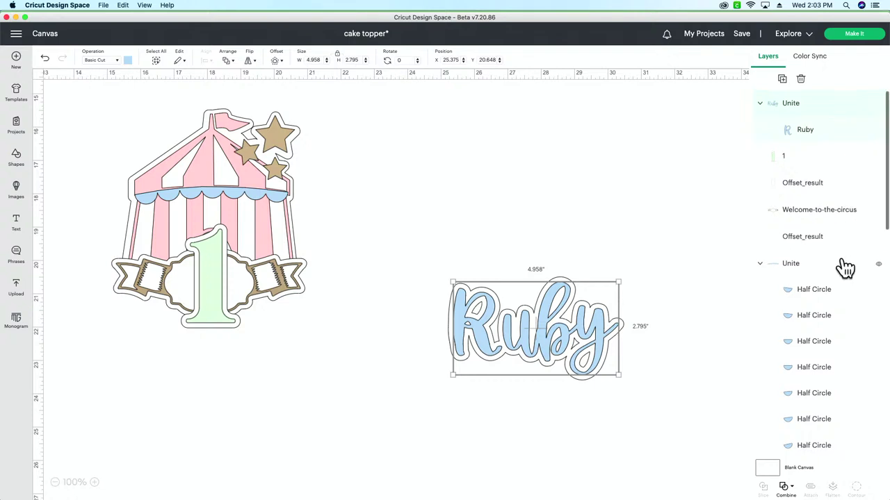
scroll(843, 266, "down", 5)
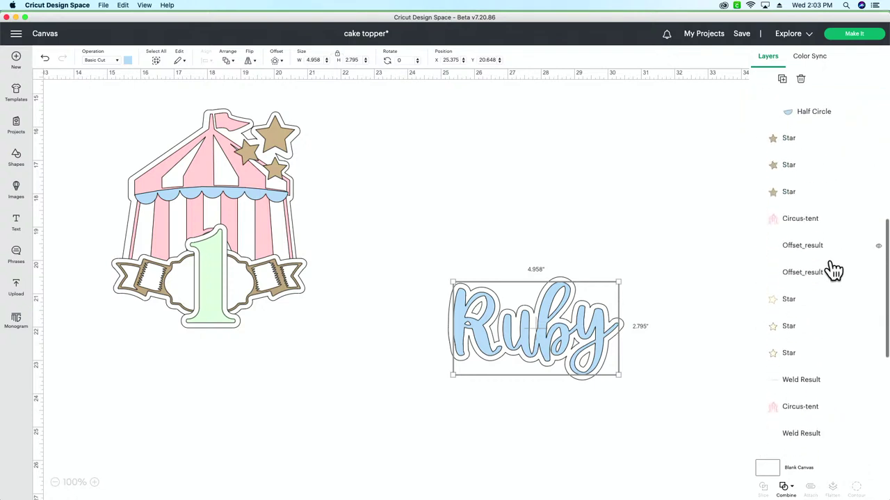
left_click(832, 274)
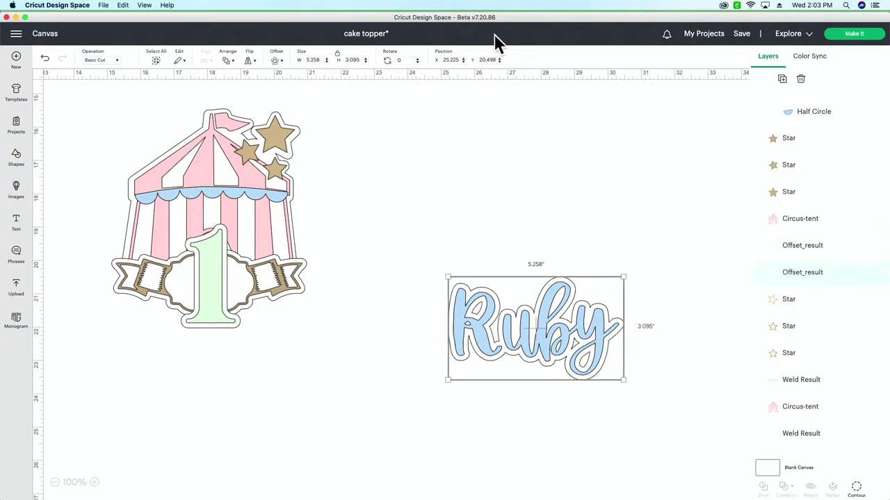
left_click(223, 59)
left_click(246, 73)
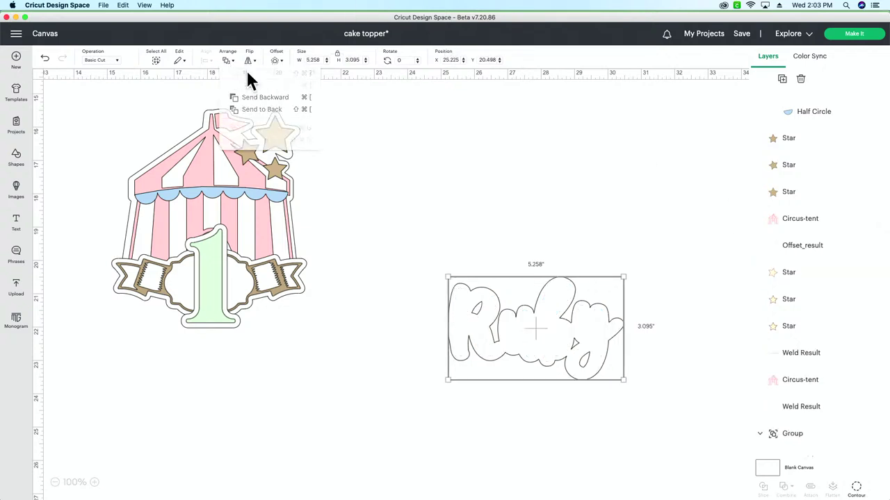
Bring the united light blue name to the front, above its white backing.
scroll(794, 188, "up", 2)
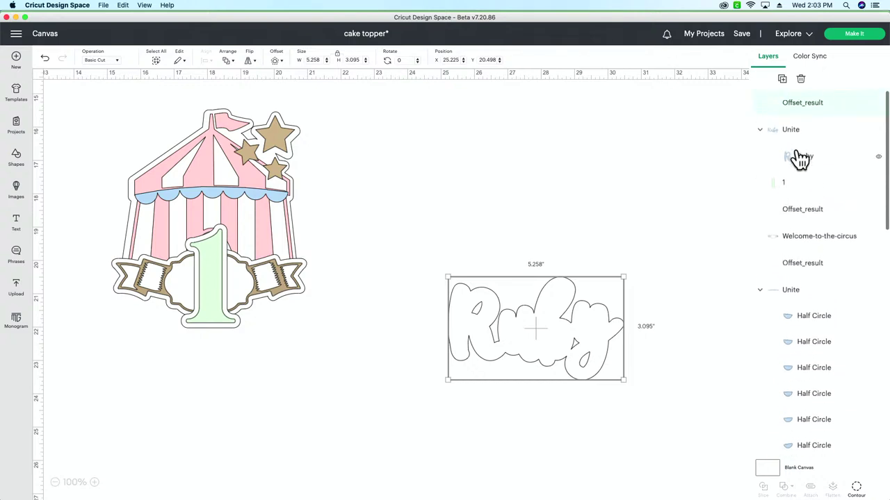
left_click(806, 139)
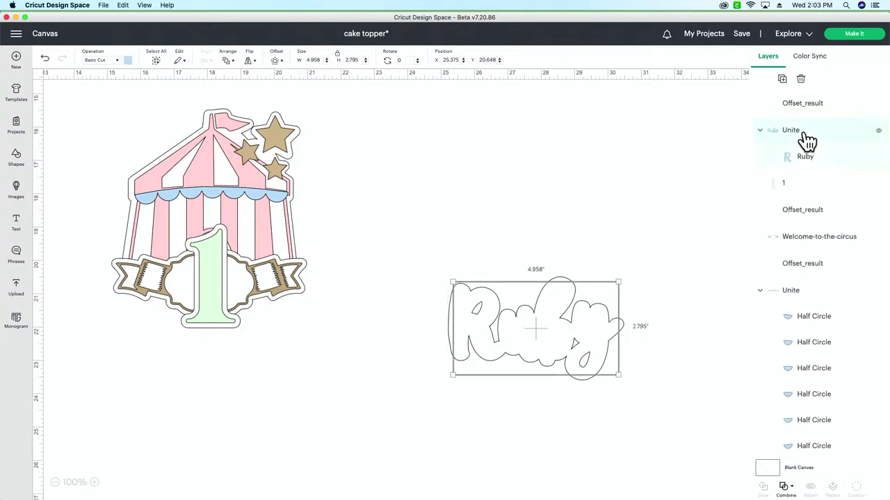
left_click(227, 66)
left_click(250, 73)
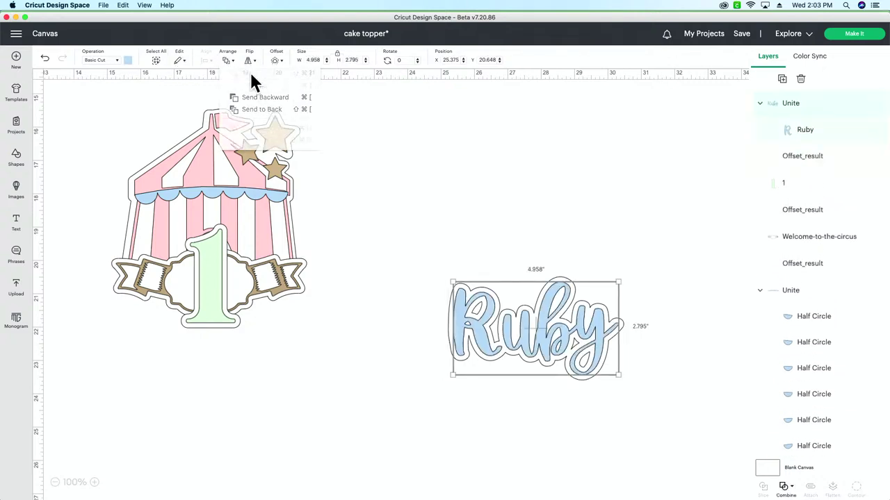
left_click(661, 411)
Shrink the name and its backing to about 3.653 × 2.151 in and place them over the banner at about X 16.475, Y 19.65.
left_click(518, 321)
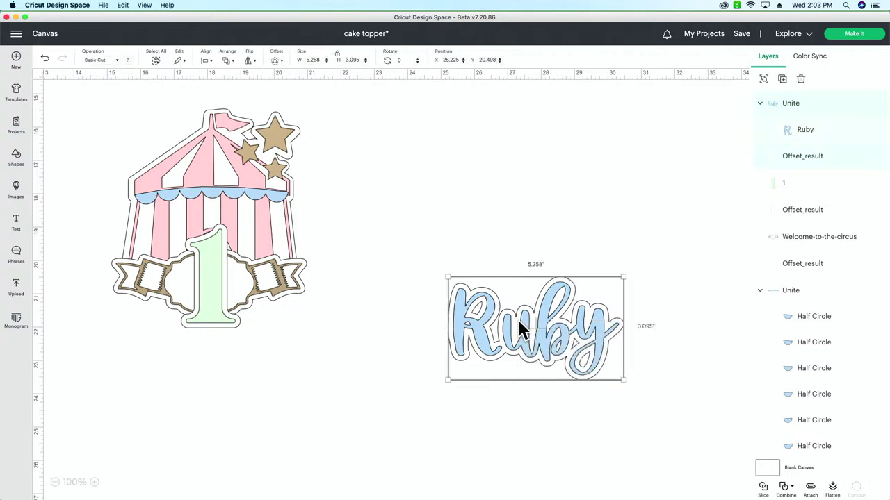
left_click_drag(581, 335, 265, 289)
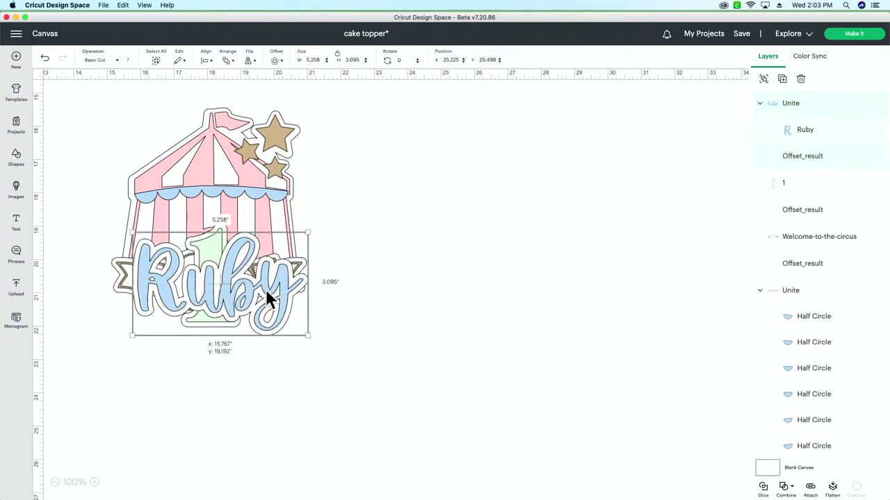
left_click_drag(307, 232, 254, 264)
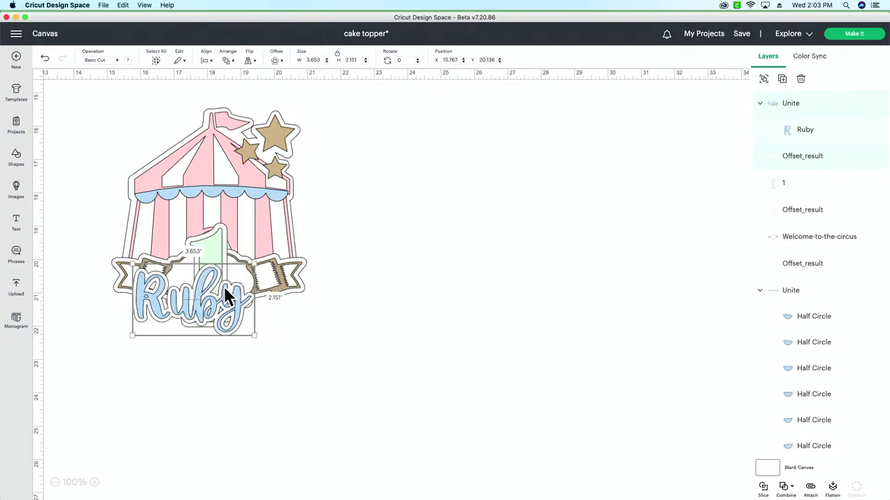
left_click_drag(193, 306, 219, 298)
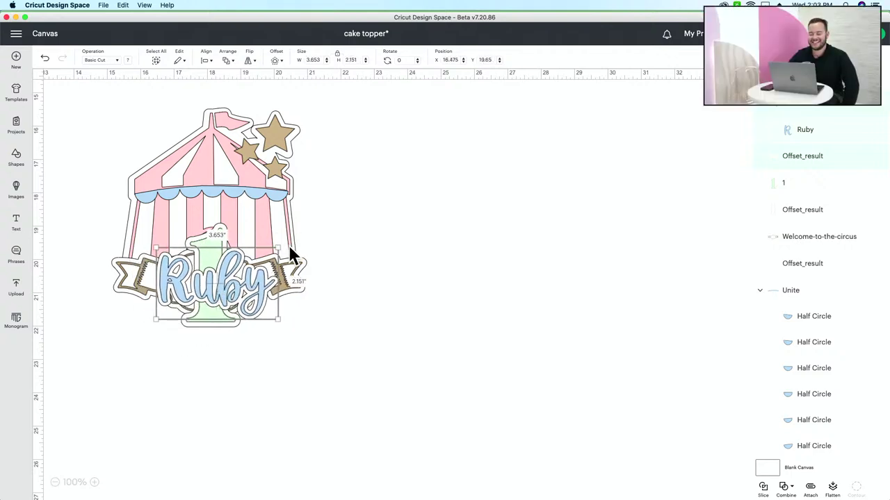
Shrink the name and its backing to about 2.851 × 1.679 in and position them over the banner at about X 16.781, Y 19.859.
left_click_drag(279, 244, 262, 261)
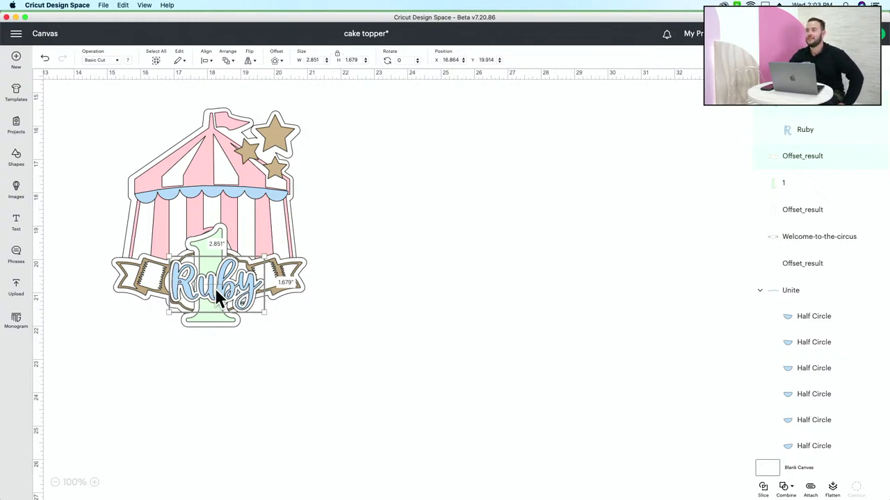
left_click_drag(215, 288, 214, 288)
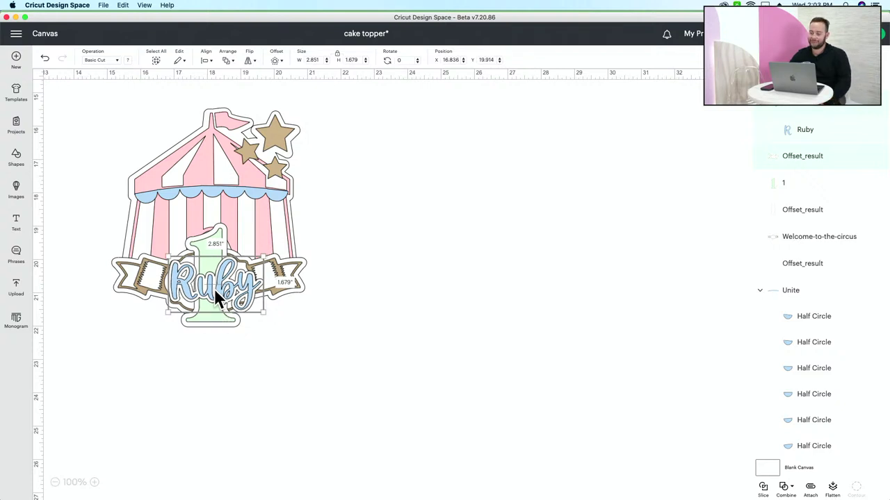
scroll(214, 288, "left", 3)
scroll(215, 296, "left", 6)
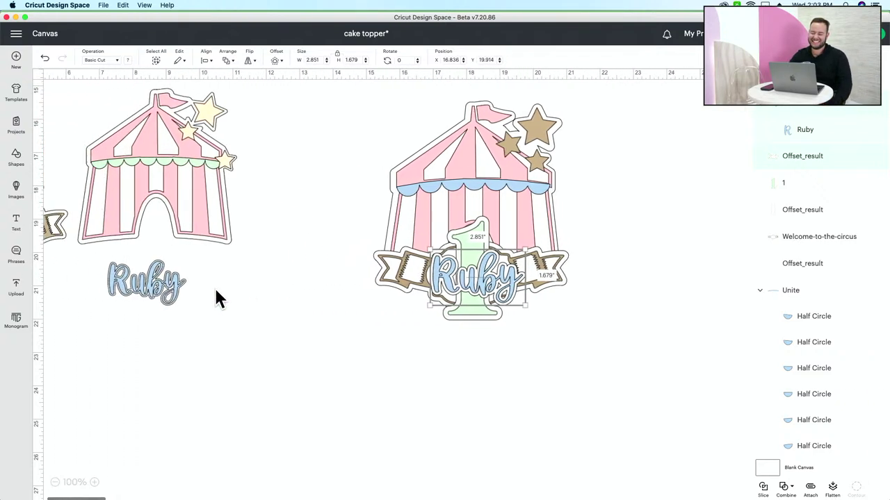
scroll(216, 286, "up", 2)
scroll(217, 286, "left", 8)
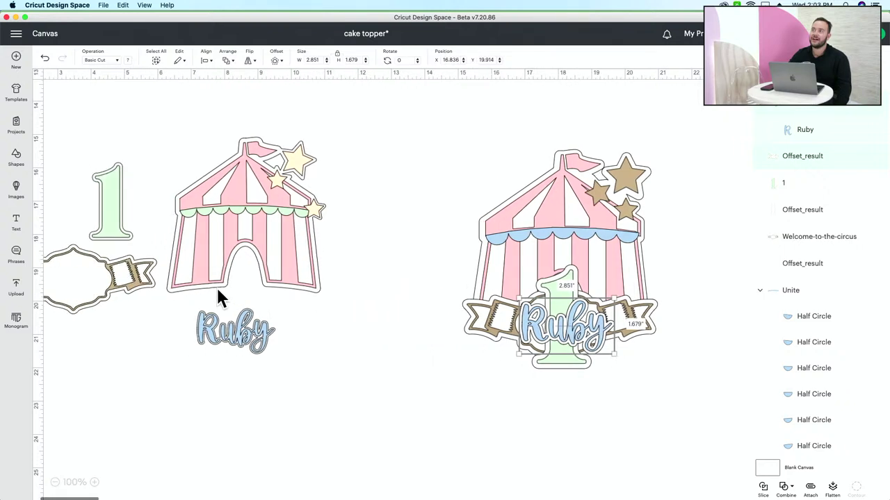
scroll(217, 297, "right", 3)
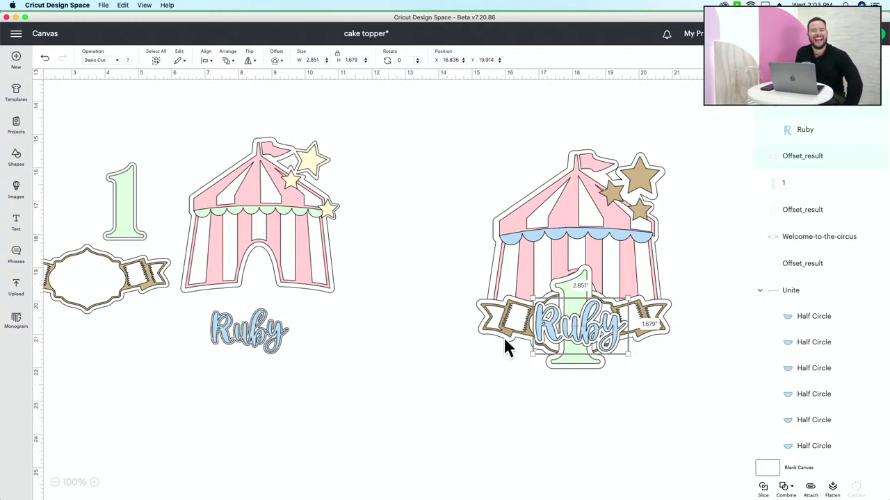
mouse_move(581, 320)
left_mouse_down()
mouse_move(570, 344)
mouse_move(581, 339)
mouse_move(579, 319)
left_mouse_up()
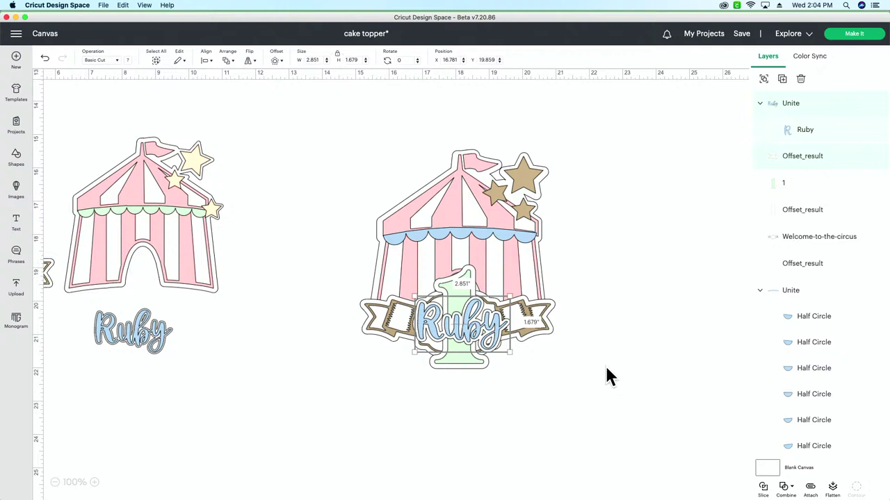
Group all pieces of the topper with the blue scalloped trim and hide that group on the canvas.
scroll(605, 369, "left", 2)
scroll(612, 375, "left", 2)
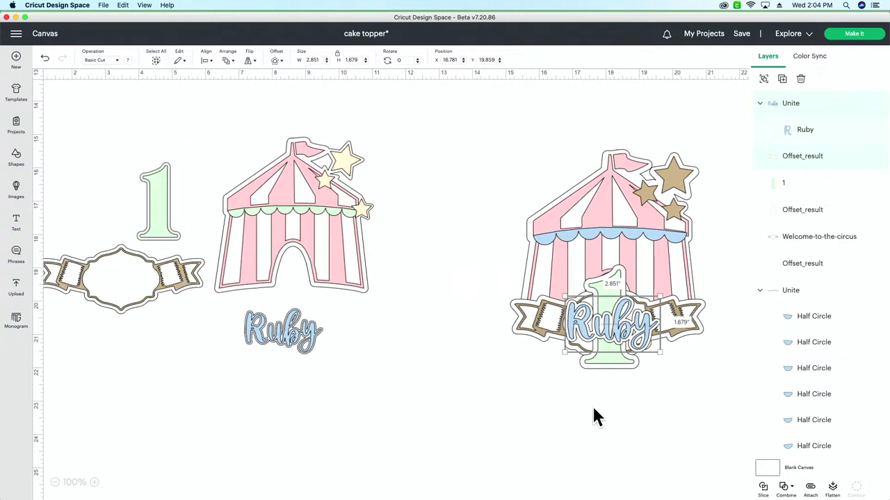
left_click_drag(705, 407, 546, 109)
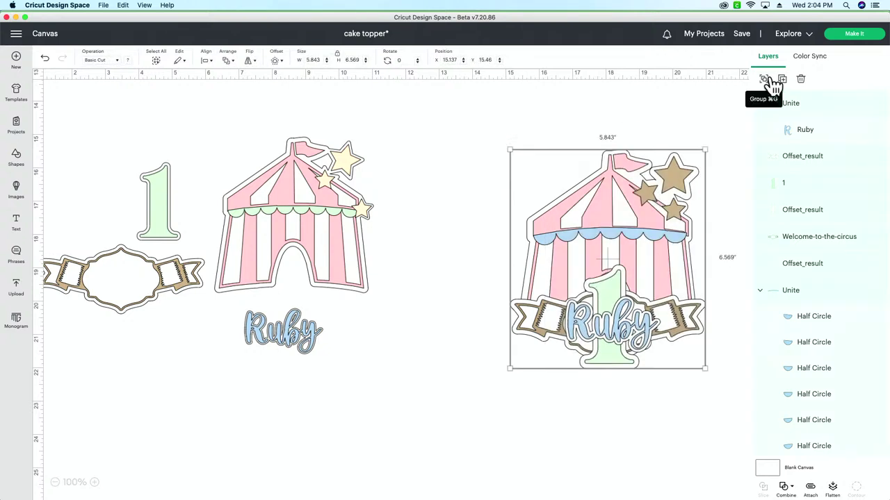
left_click(764, 79)
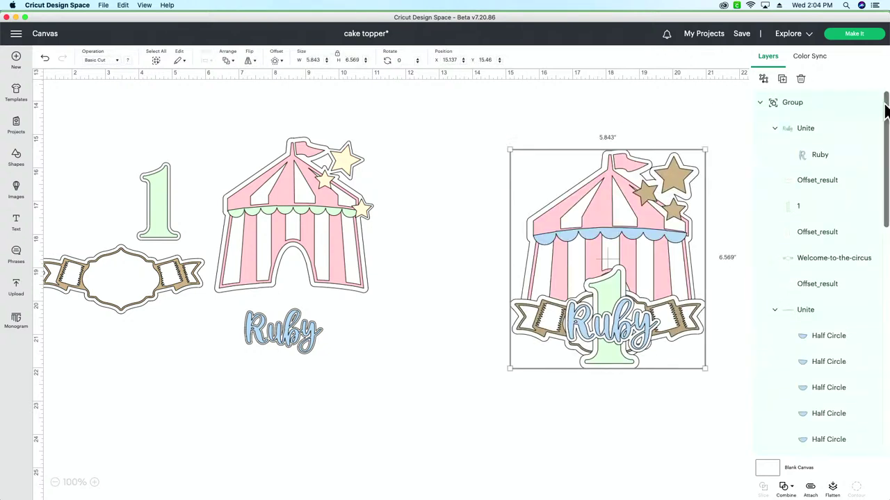
left_click(876, 104)
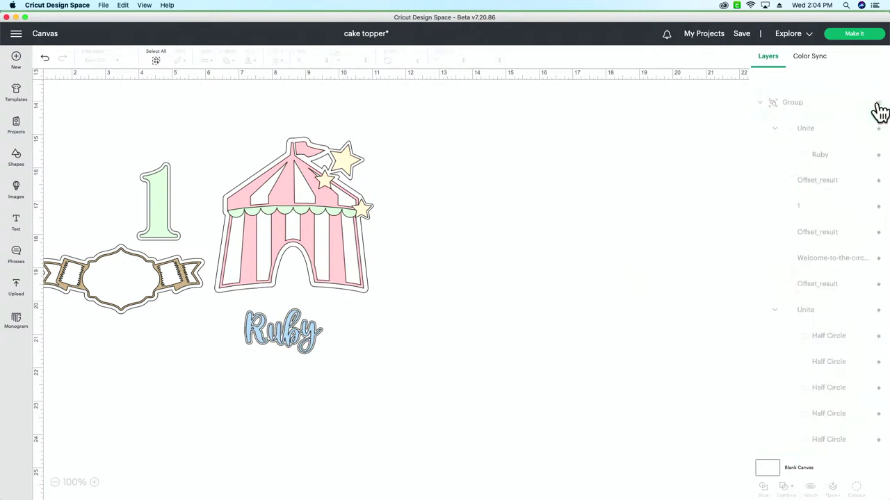
Send the visible topper to mat preparation, loading all materials on a 12 in x 12 in mat, and dismiss the material tip.
left_click(843, 36)
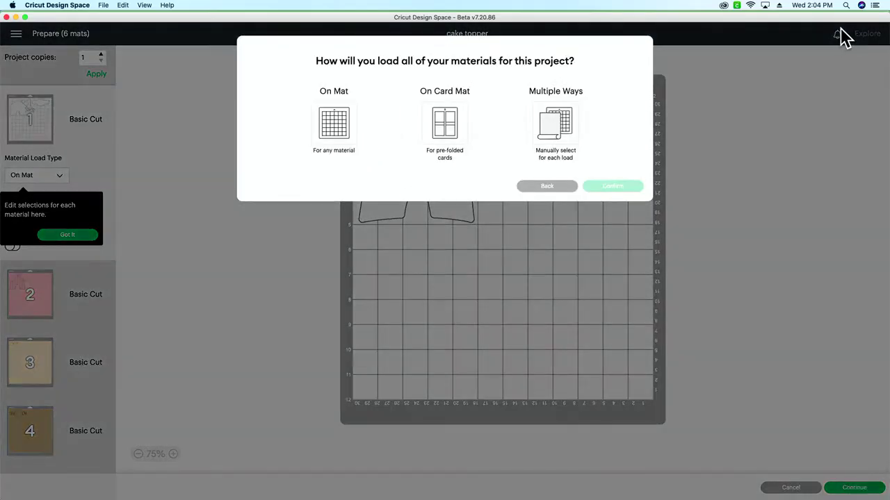
left_click(338, 118)
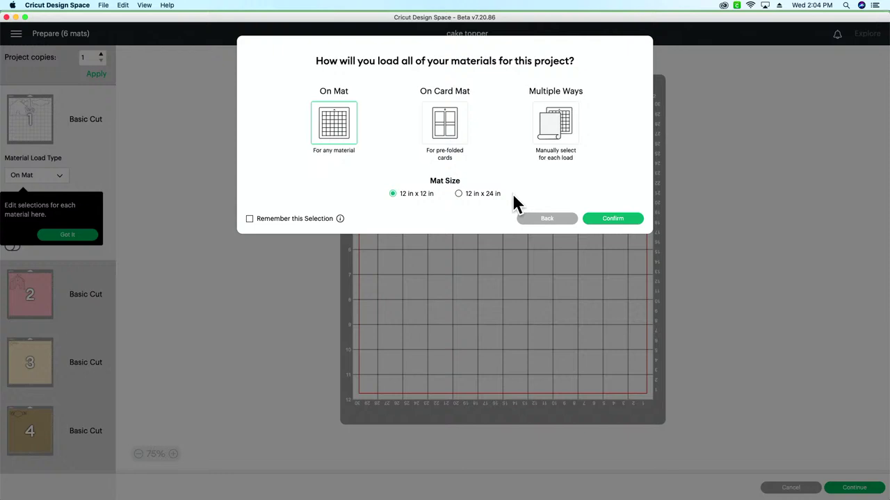
left_click(614, 220)
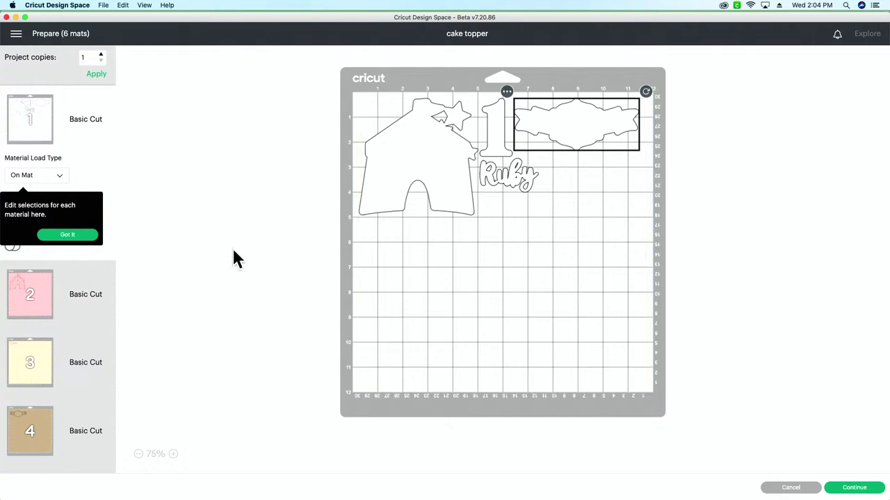
left_click(64, 235)
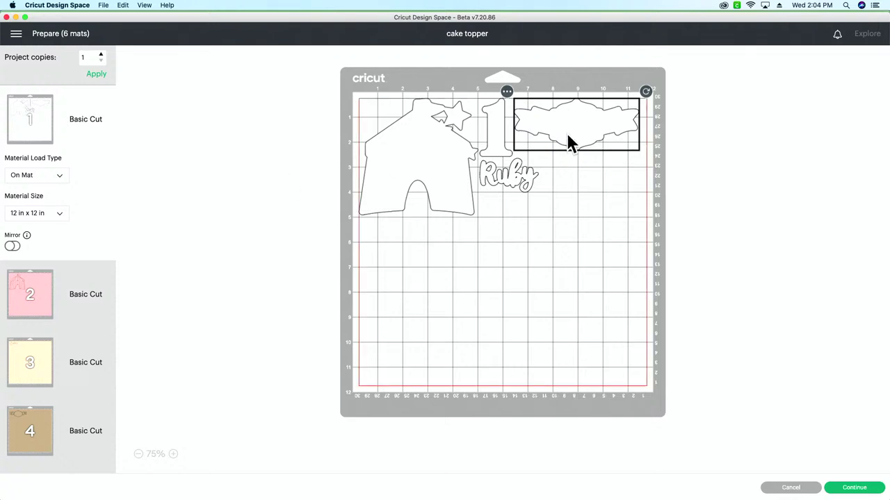
Reposition the banner backing on the white mat directly below the tent backing, along the same edge.
left_click_drag(572, 131, 400, 253)
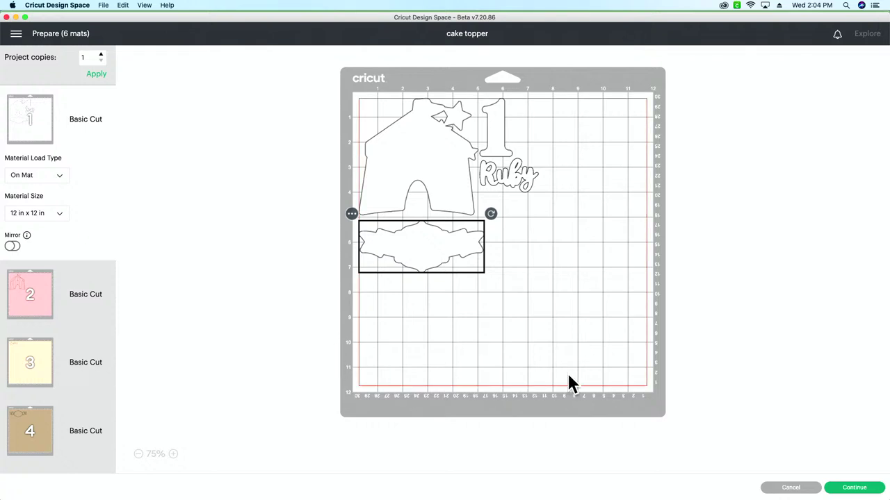
left_click_drag(423, 222, 626, 132)
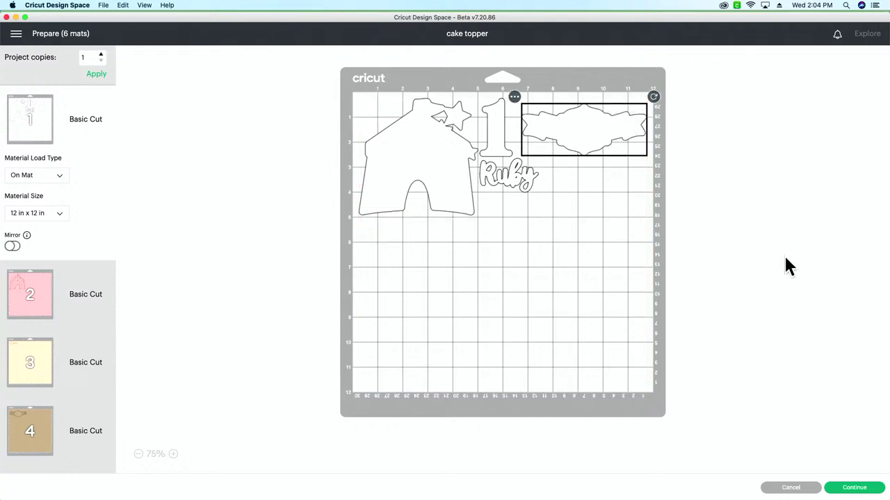
left_click_drag(614, 130, 449, 245)
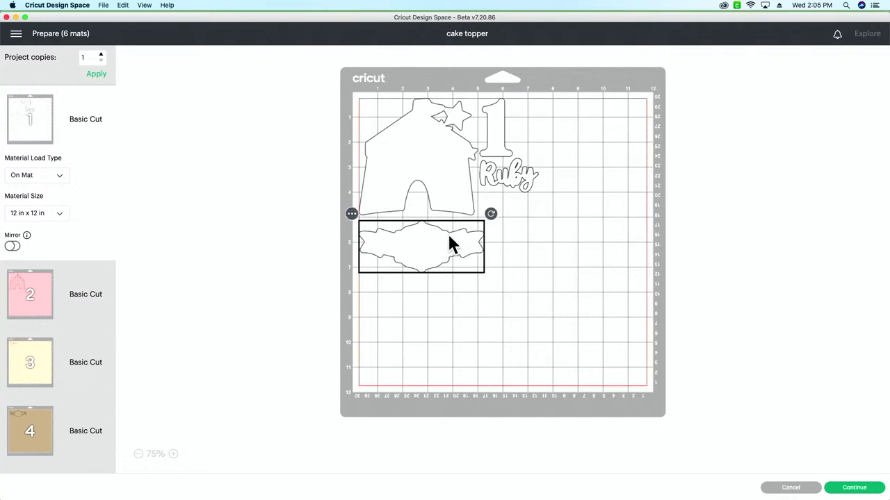
Move the banner from the brown mat onto the cream mat and place it just below the three stars.
left_click(28, 297)
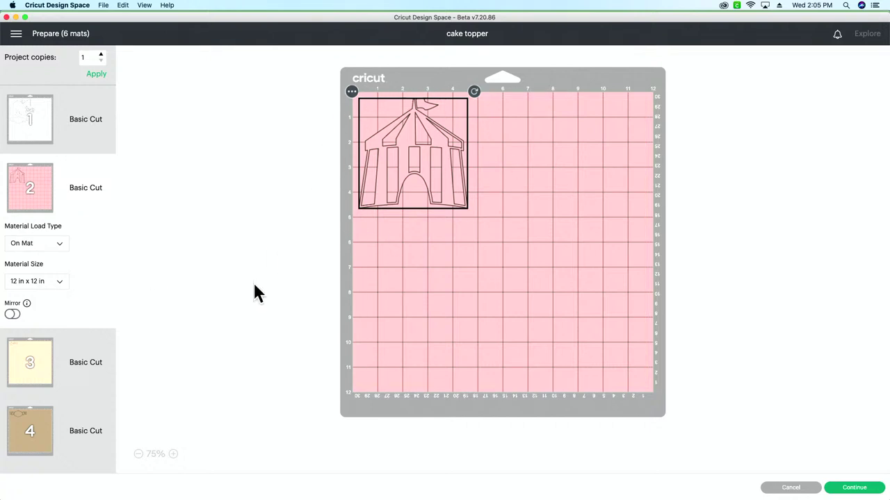
left_click(46, 376)
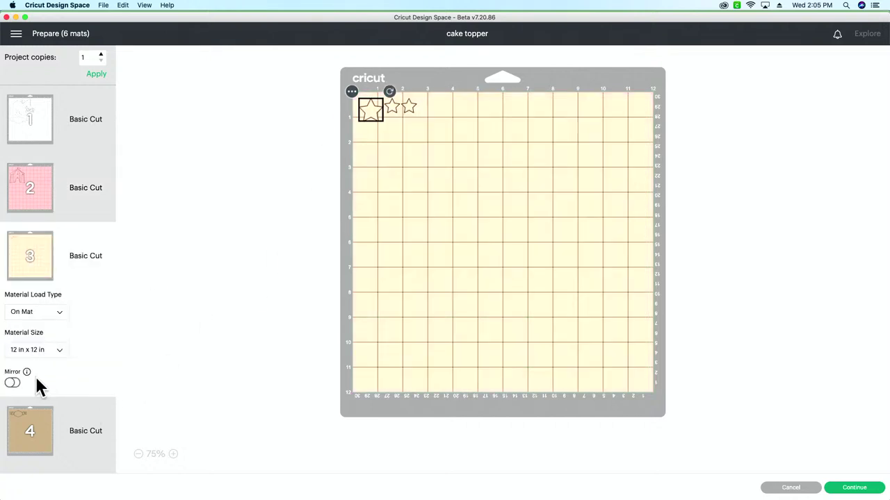
scroll(50, 401, "down", 3)
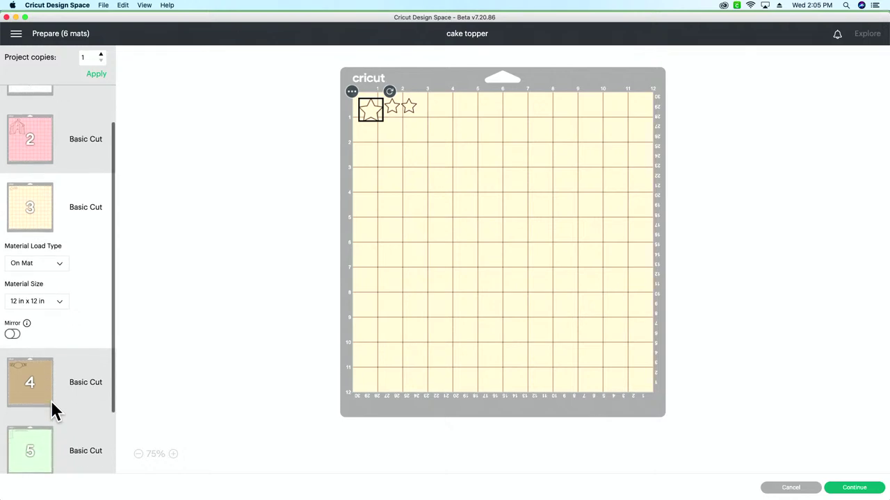
left_click(4, 360)
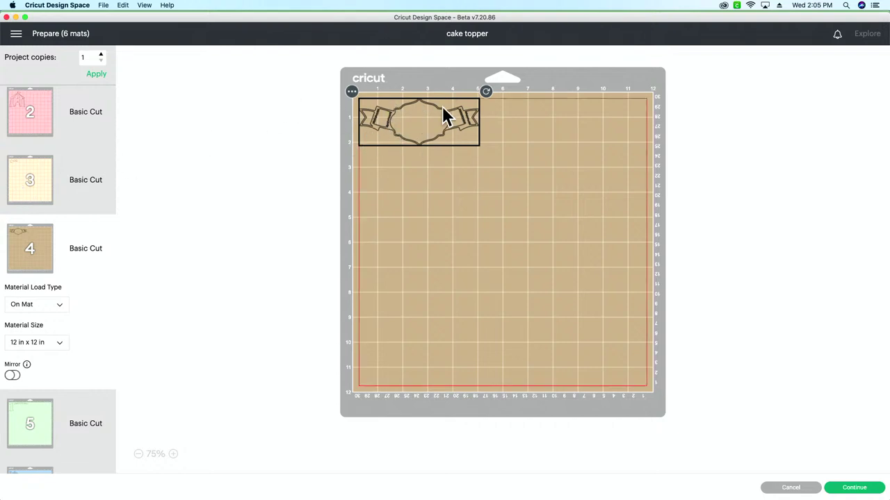
left_click(41, 178)
left_click(34, 359)
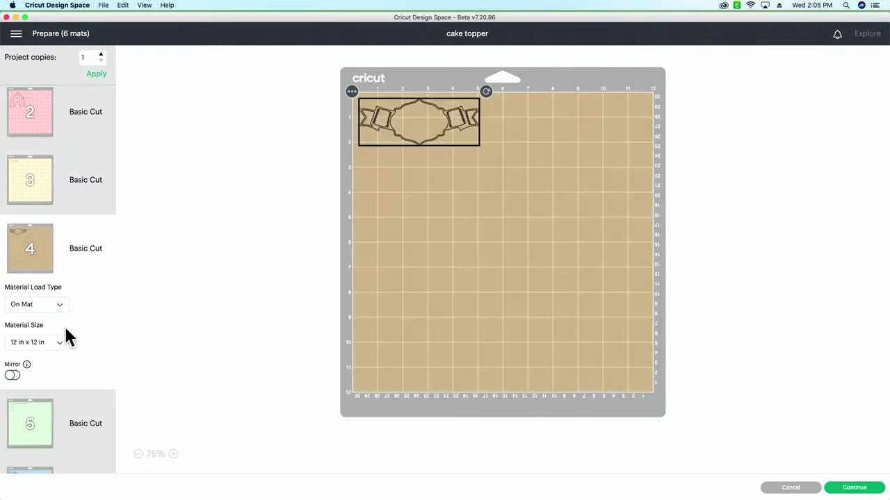
left_click(353, 92)
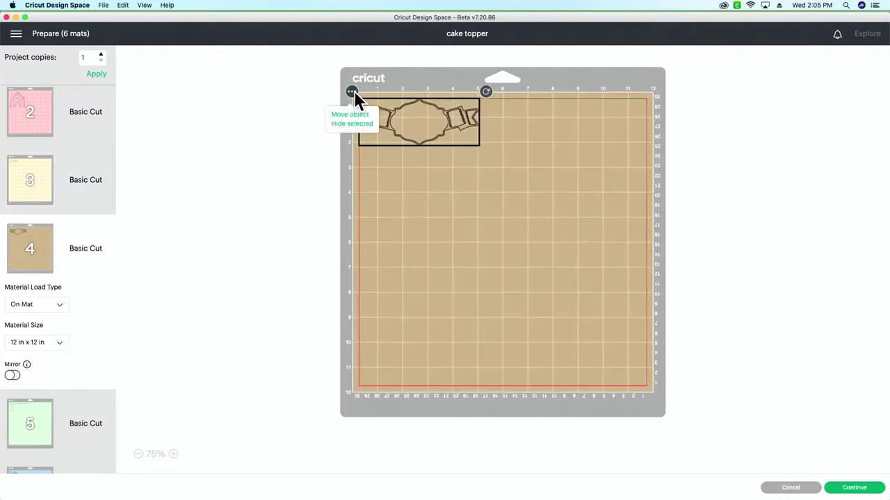
left_click(353, 114)
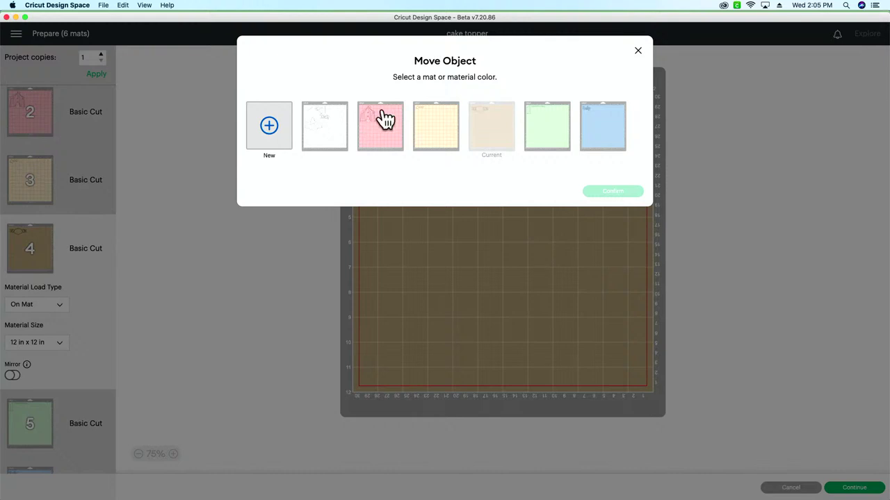
left_click(434, 123)
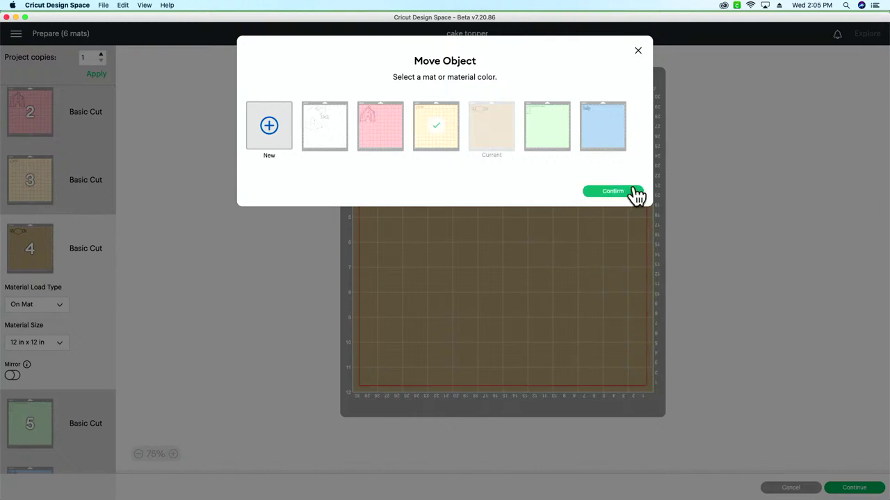
left_click(612, 191)
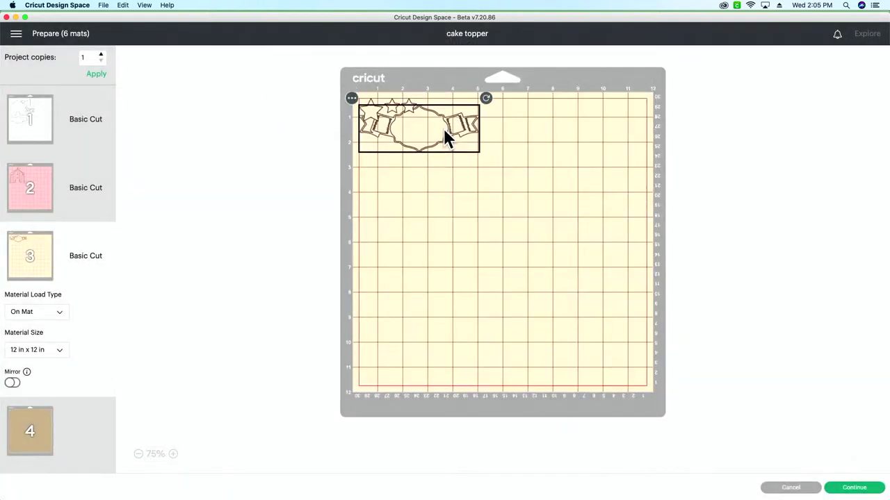
mouse_move(441, 137)
left_mouse_down()
mouse_move(436, 117)
mouse_move(422, 110)
mouse_move(452, 126)
mouse_move(433, 141)
left_mouse_up()
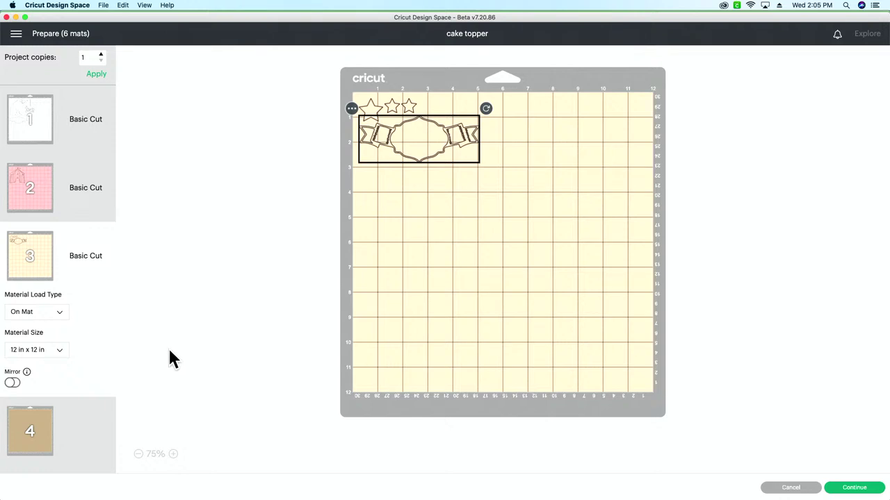
Check the layouts of the brown, green and blue mats.
left_click(40, 409)
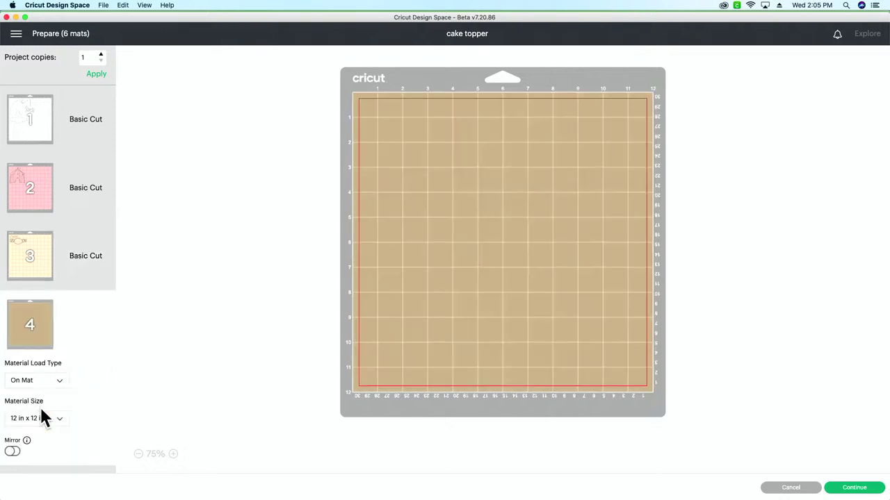
scroll(21, 365, "down", 1)
scroll(21, 354, "down", 3)
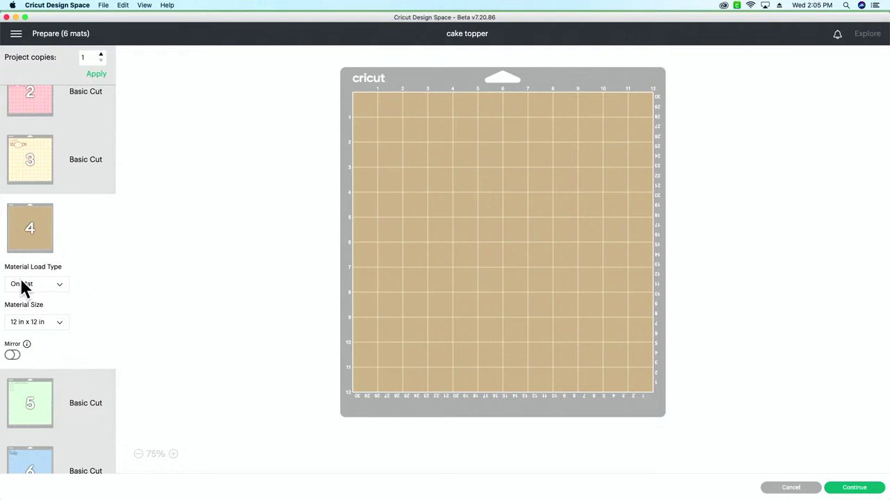
scroll(35, 365, "down", 1)
left_click(43, 355)
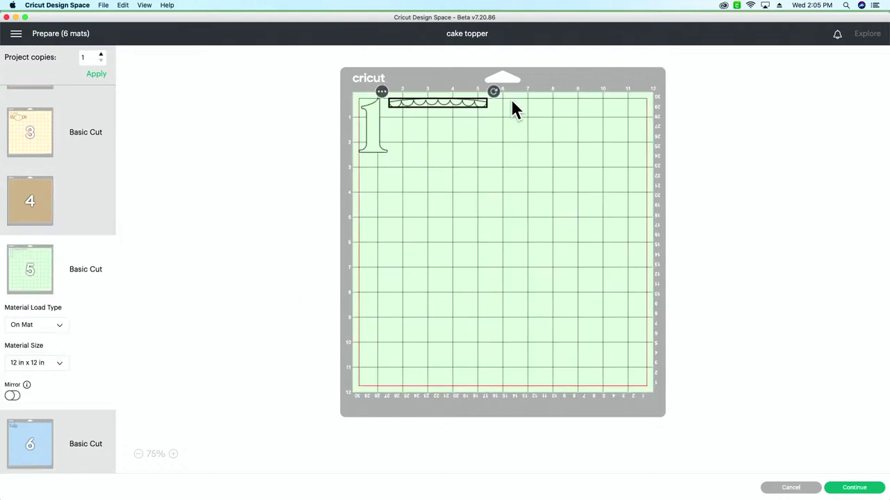
left_click(27, 444)
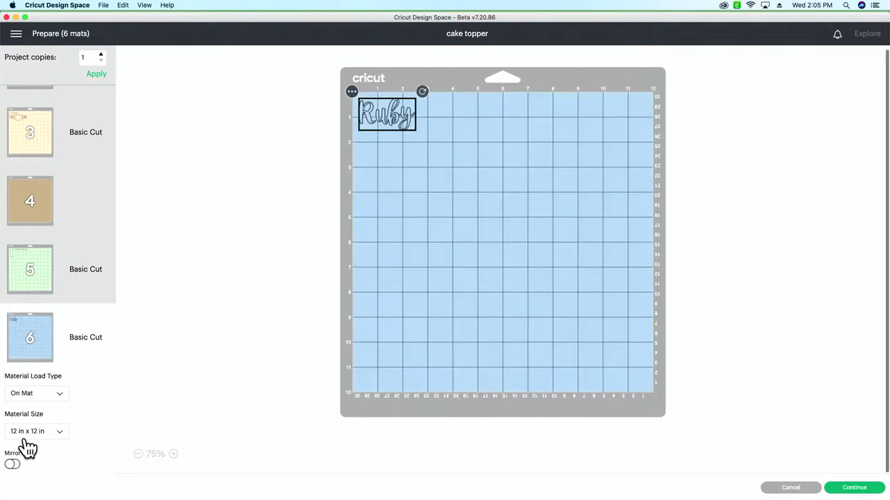
scroll(90, 150, "up", 5)
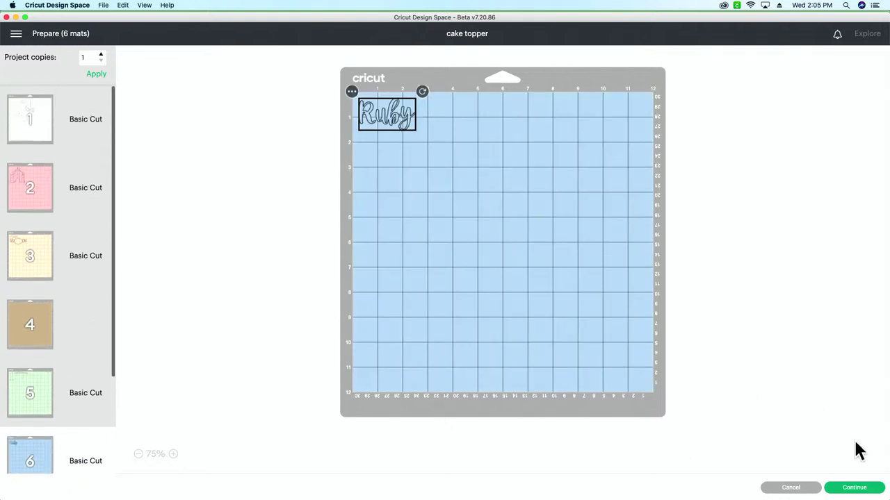
Proceed to cutting with the Maker 3 : 0 USB machine, agree to change the machine on canvas and cancel the current cut.
left_click(854, 489)
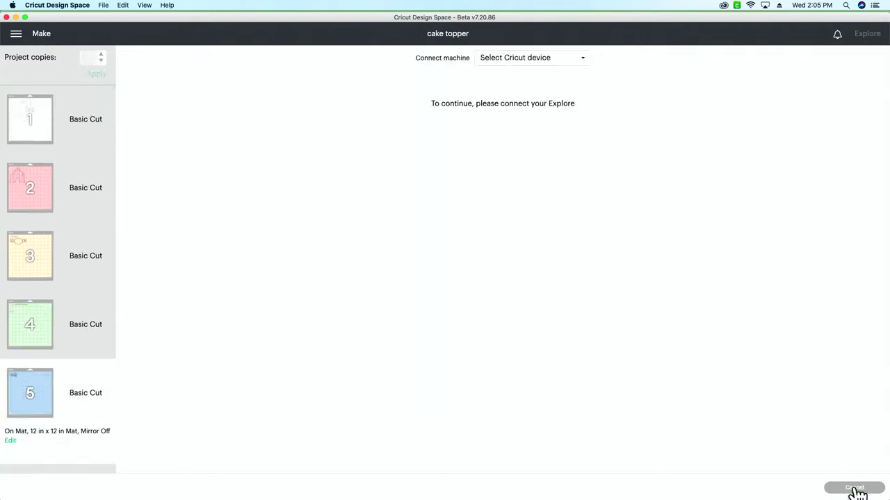
left_click(522, 58)
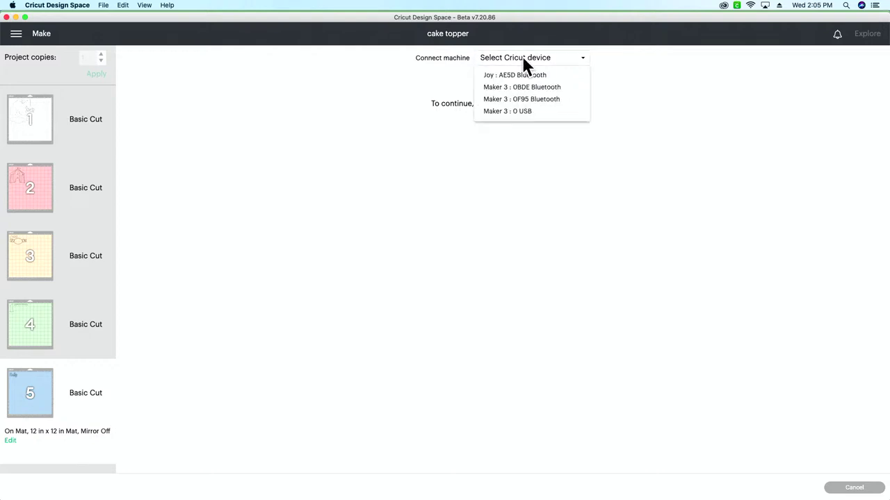
left_click(520, 112)
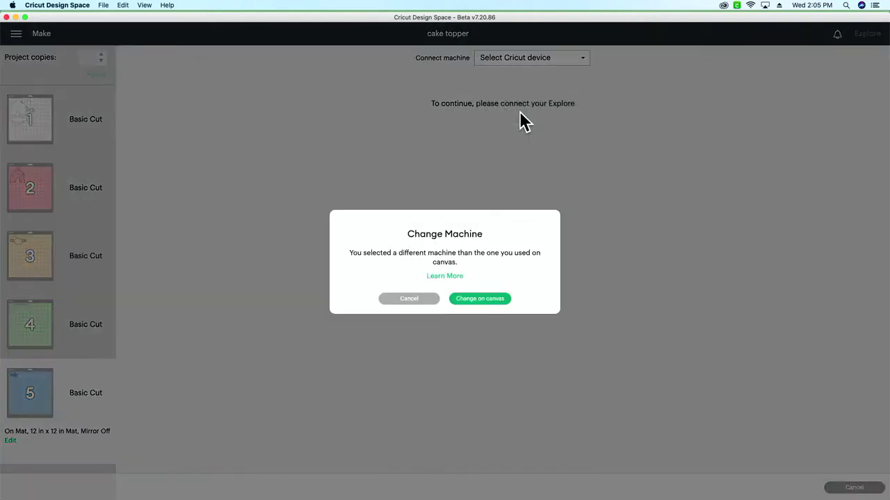
left_click(486, 299)
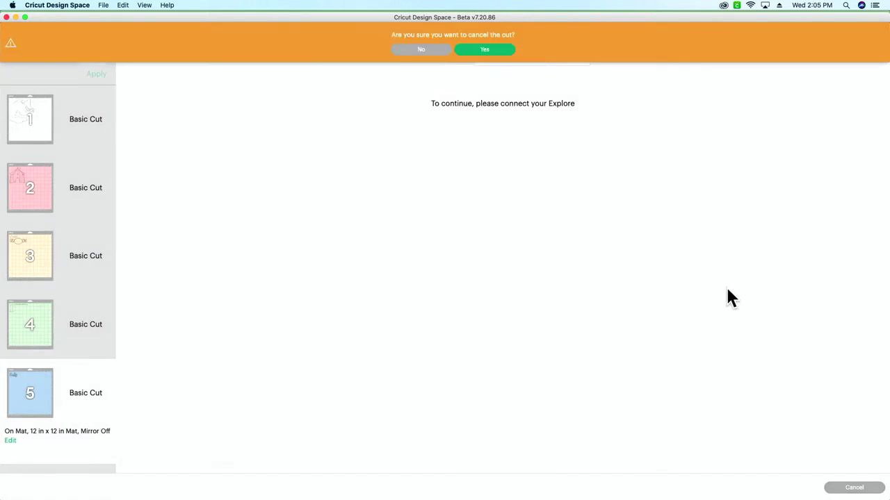
left_click(480, 52)
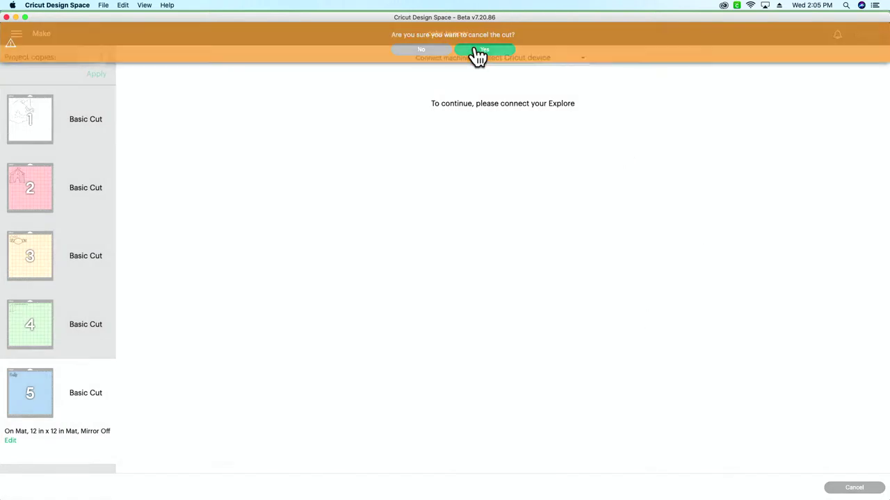
Switch the project's machine to Cricut Maker 3 and send the topper to mat preparation again.
left_click(798, 39)
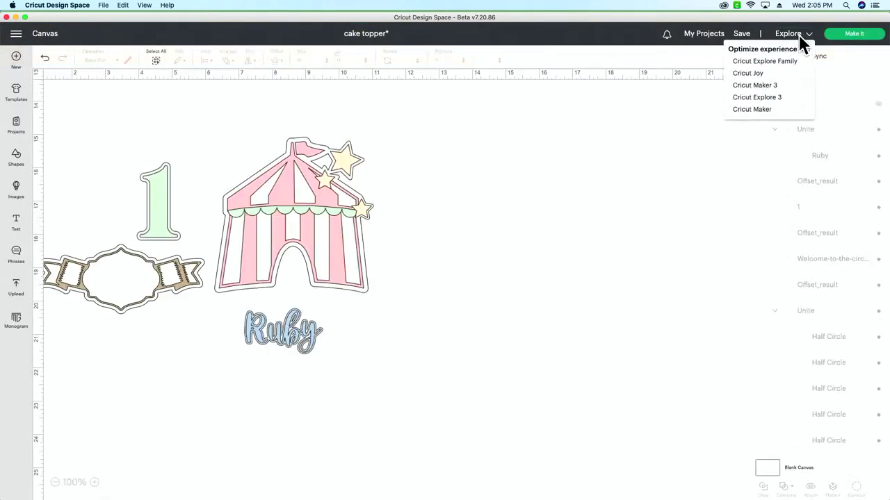
left_click(764, 83)
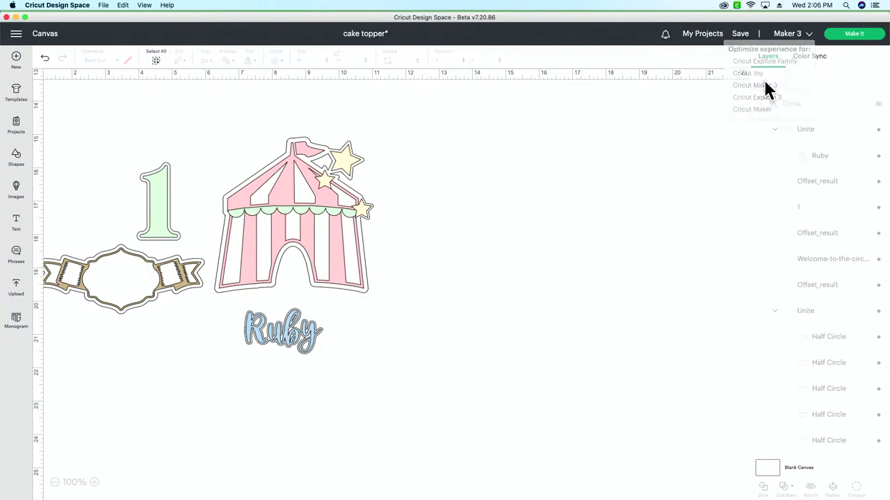
left_click(851, 33)
Move the banner from the brown mat onto the cream mat and place it directly below the three stars.
scroll(63, 379, "down", 2)
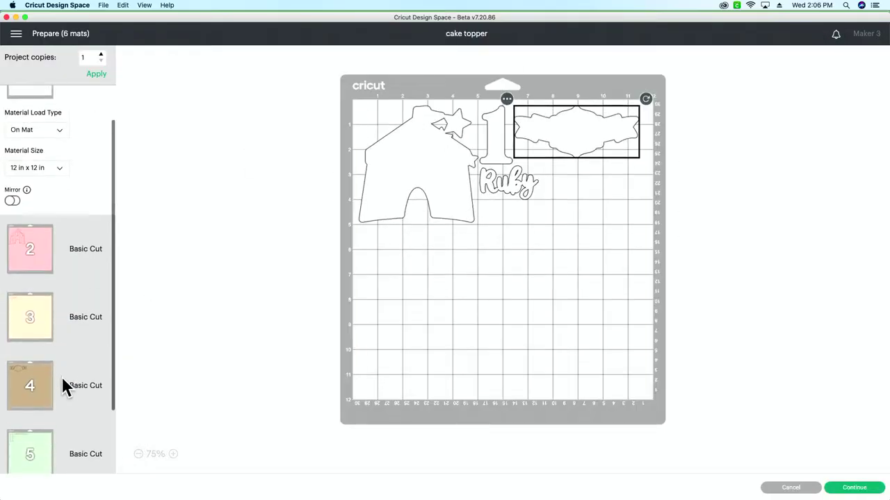
left_click(44, 364)
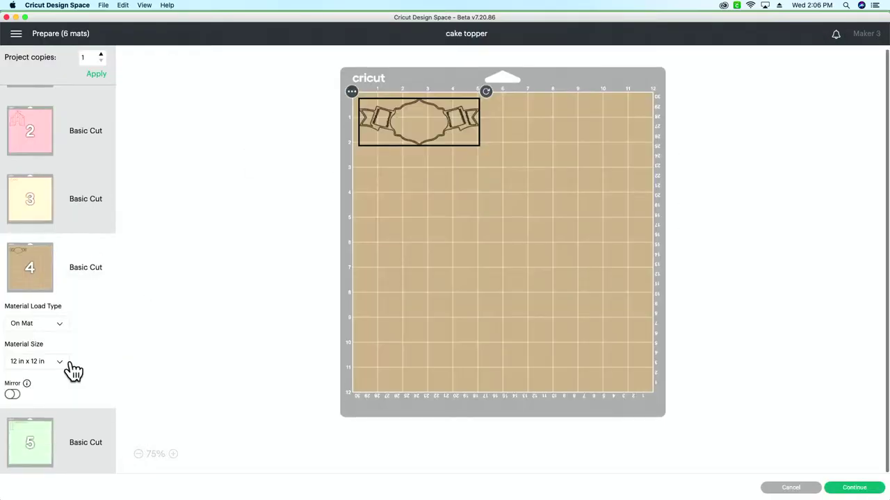
left_click(352, 91)
left_click(349, 115)
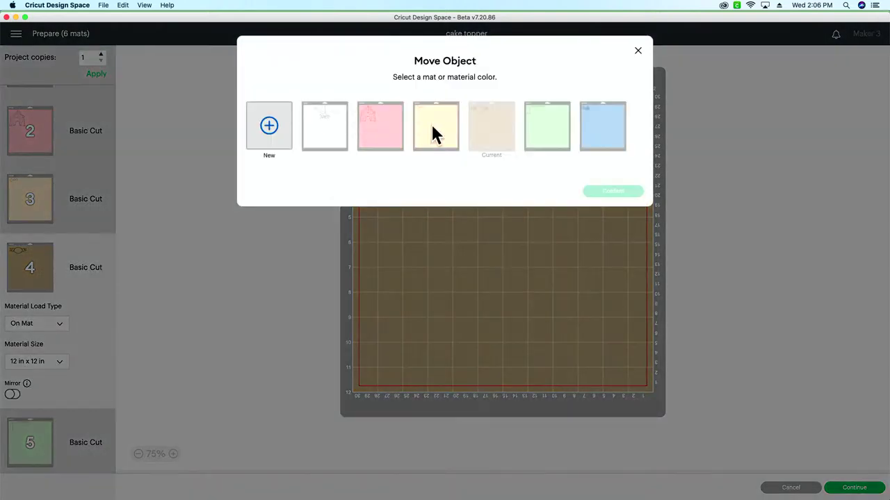
left_click(422, 127)
left_click(625, 193)
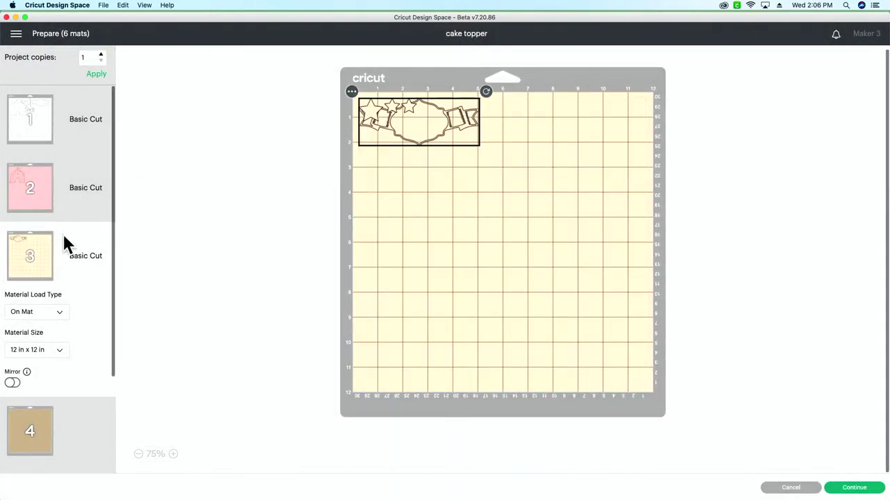
scroll(61, 253, "down", 2)
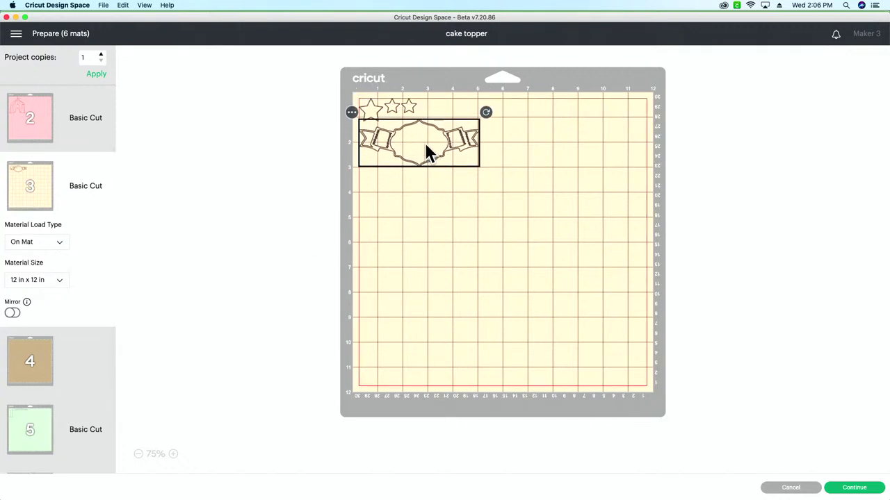
Continue from mat preparation to the making stage and connect the Maker 3 : 0 USB machine.
scroll(105, 354, "down", 2)
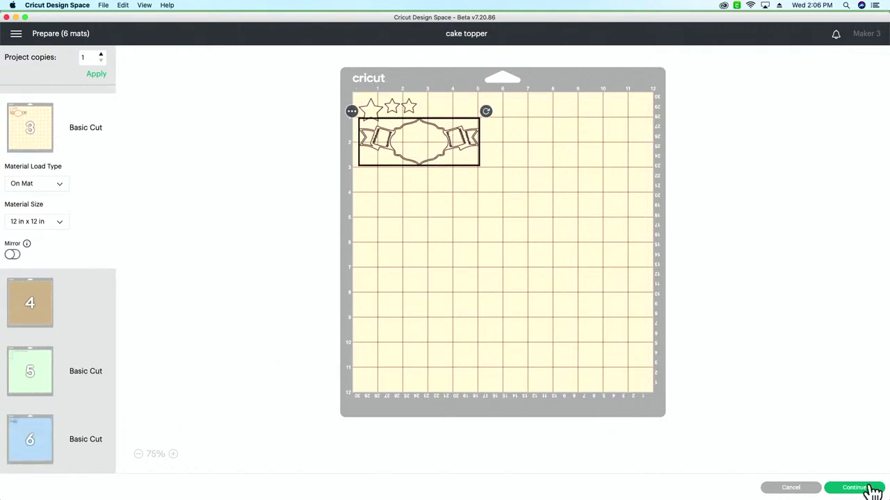
left_click(867, 487)
left_click(502, 56)
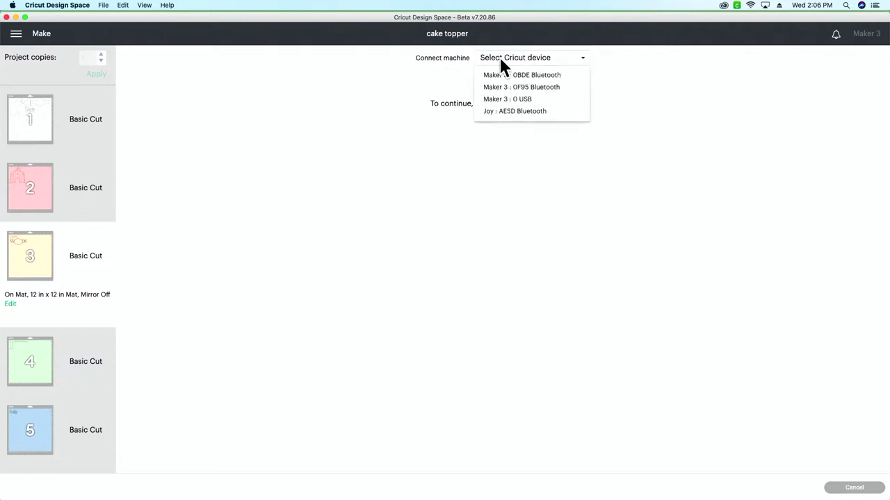
left_click(523, 98)
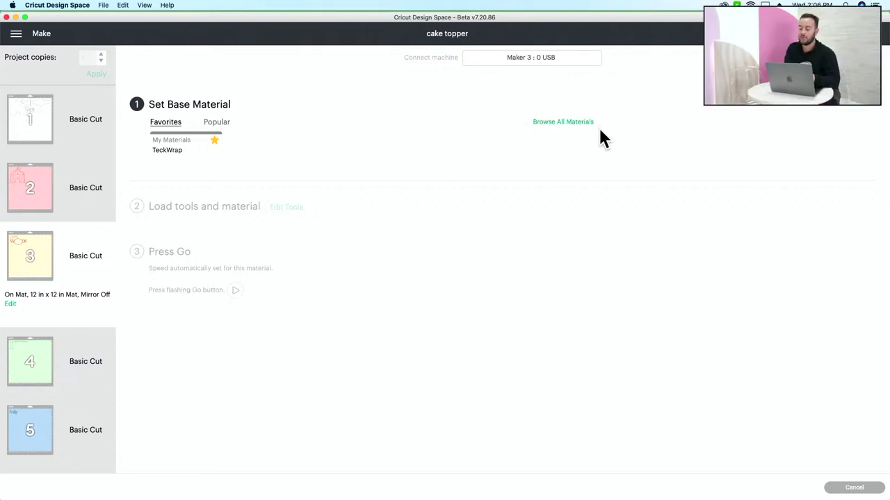
Search all materials for "cardstock" and set the cream mat's base material to Cardstock (for intricate cuts).
left_click(565, 122)
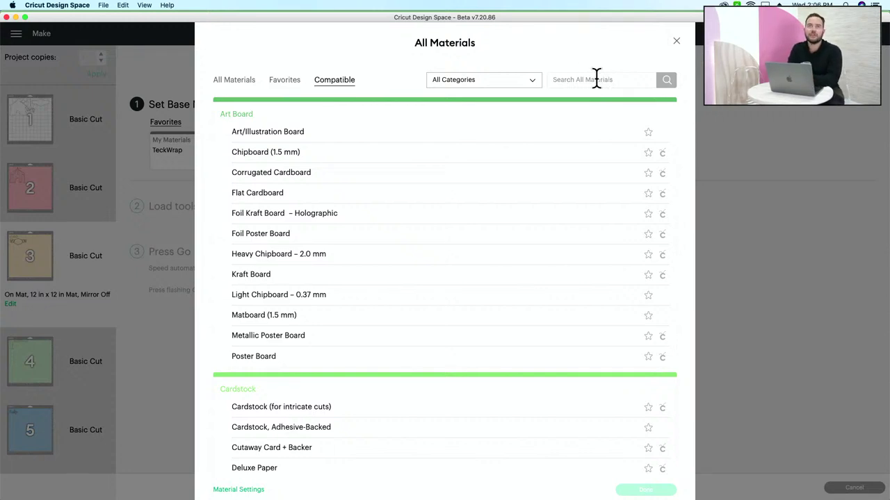
left_click(595, 80)
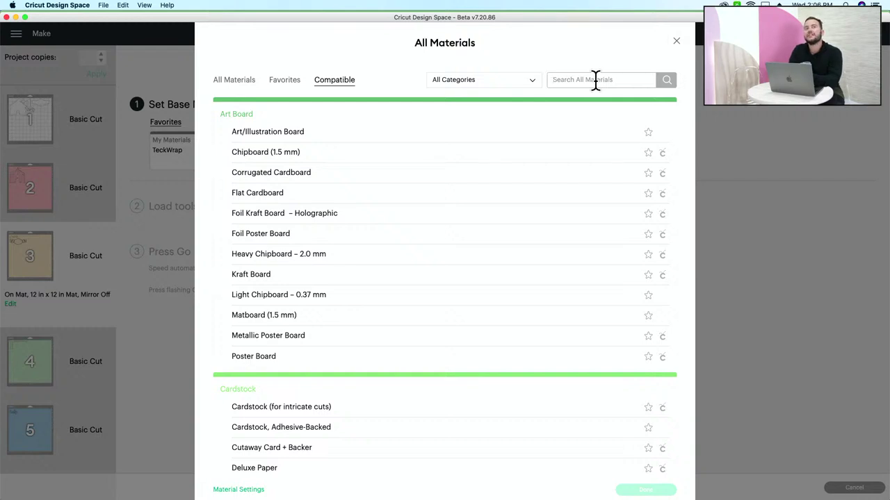
type("car")
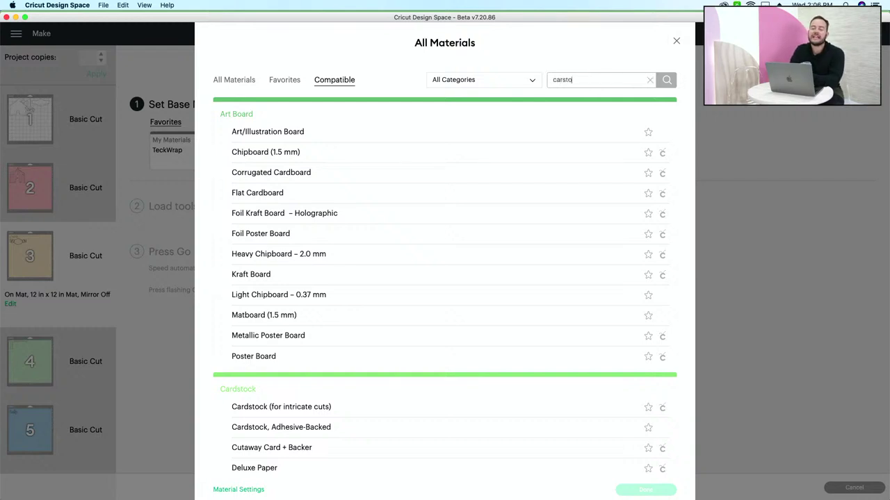
type("dstock")
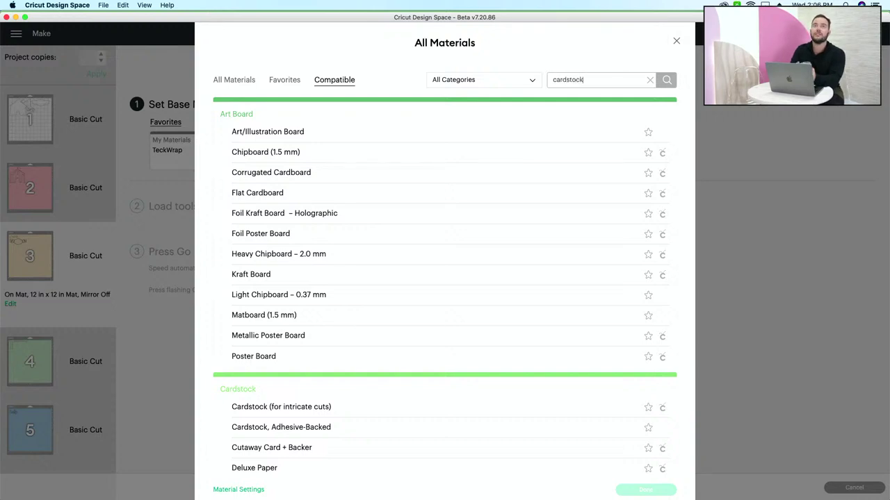
key("Return")
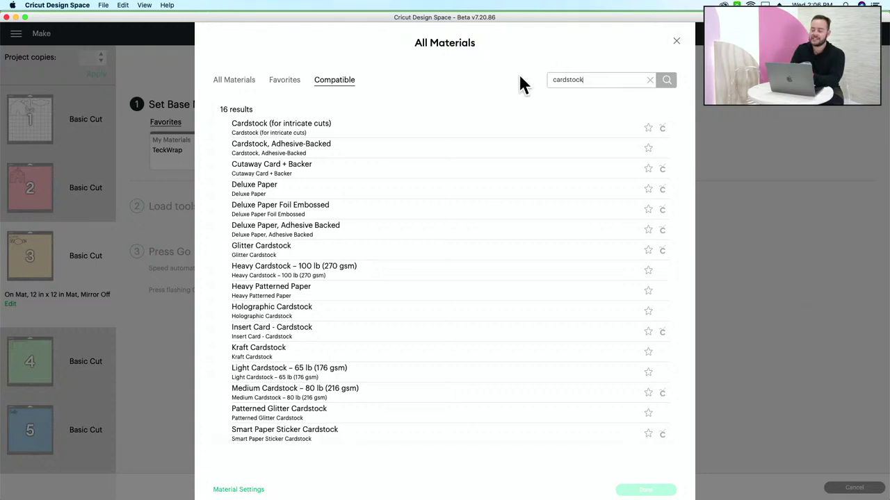
left_click(367, 128)
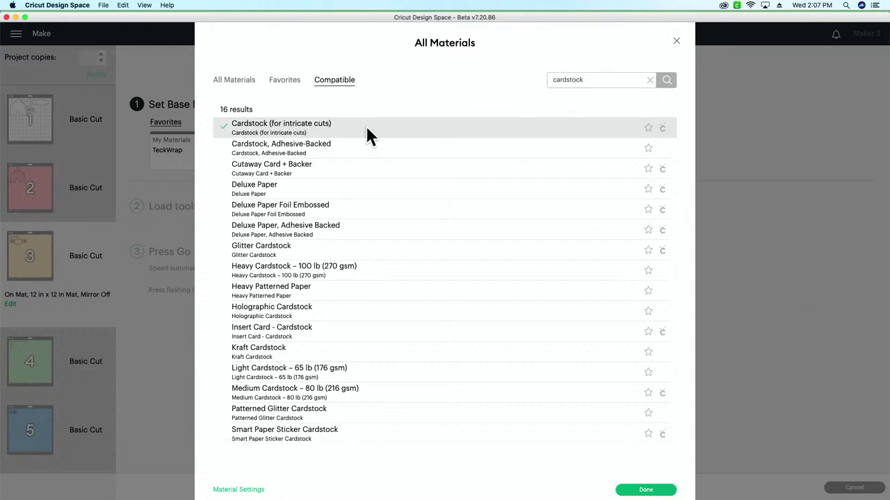
left_click(665, 491)
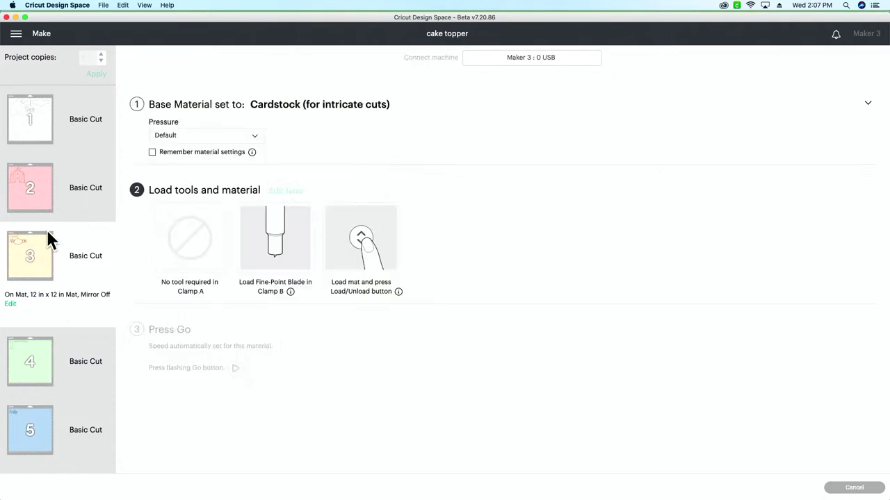
Set the green mat's base material to Cardstock (for intricate cuts), finding it by searching for "cardstock".
left_click(46, 367)
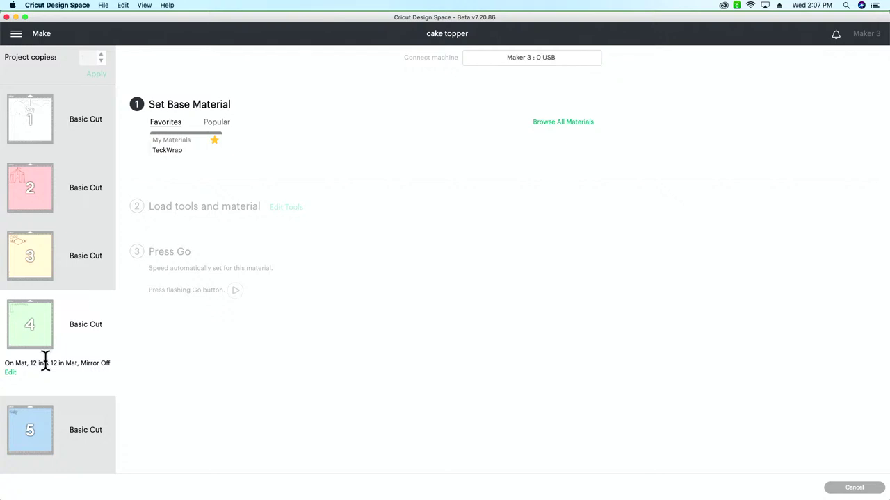
left_click(553, 122)
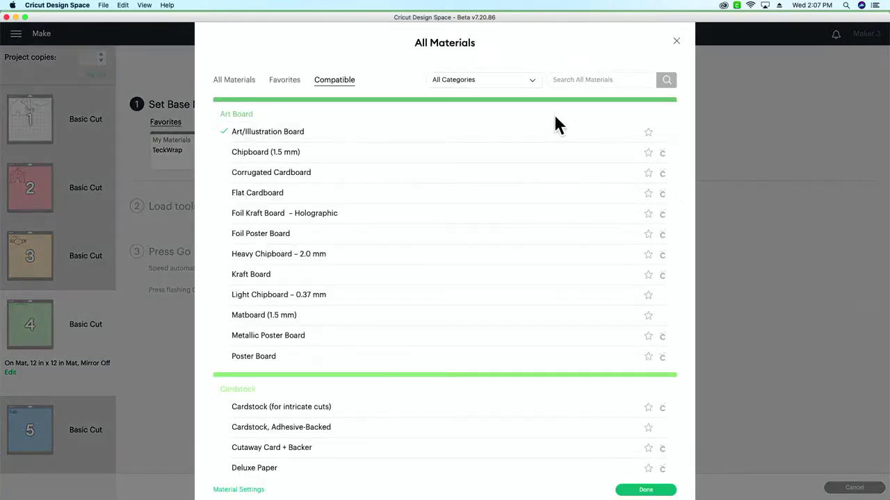
left_click(577, 79)
type("car")
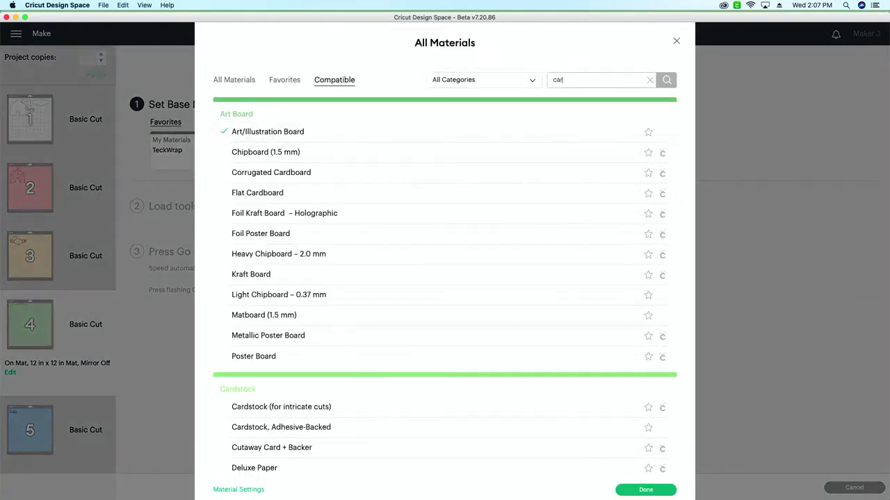
type("dstock")
key("Return")
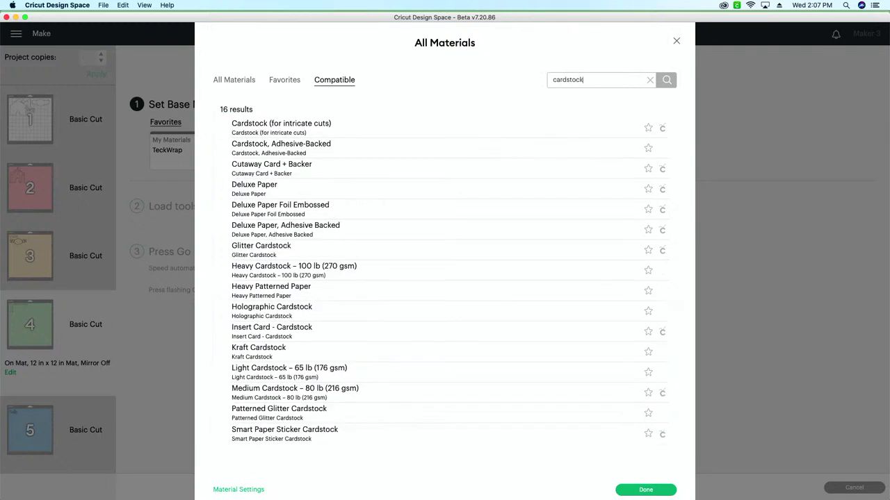
left_click(477, 124)
left_click(650, 490)
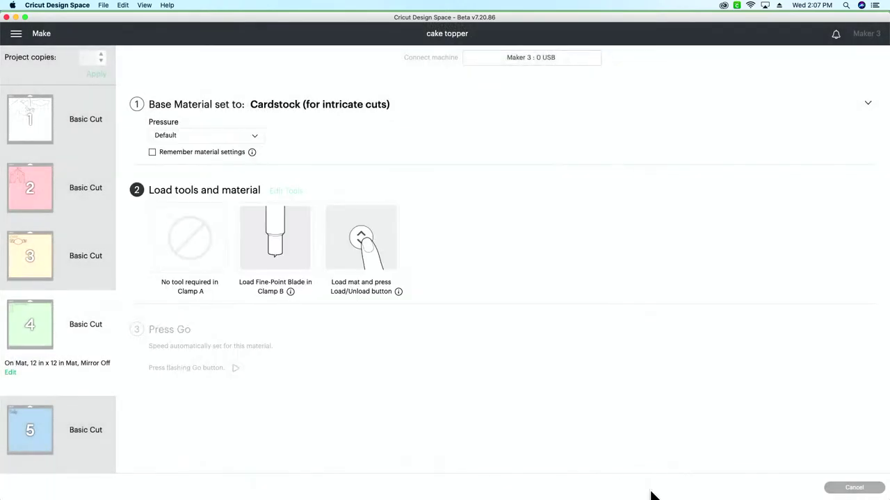